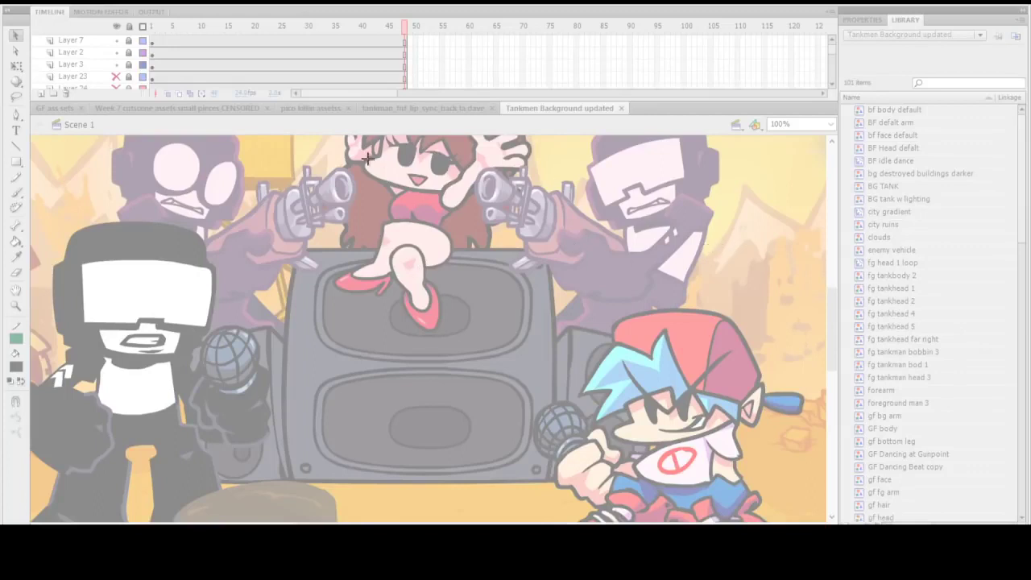
Step: Capture a snip of the scene's characters together with the library list in Snipping Tool, and minimize it to return to Flash
{"action": "left_click_drag", "start_coordinate": [330, 147], "coordinate": [996, 507]}
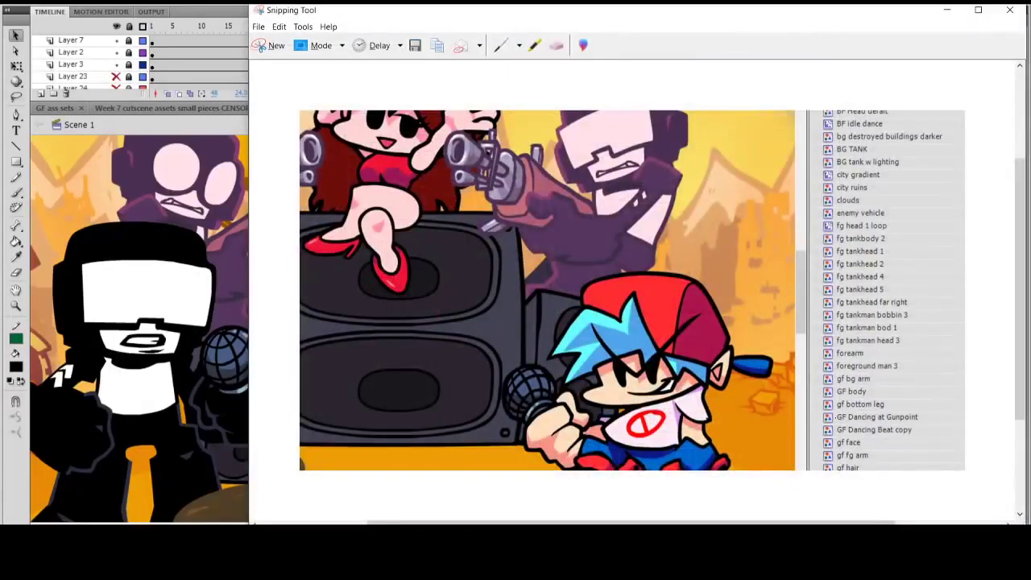
{"action": "left_click", "coordinate": [272, 45]}
{"action": "left_click_drag", "start_coordinate": [46, 153], "coordinate": [1007, 507]}
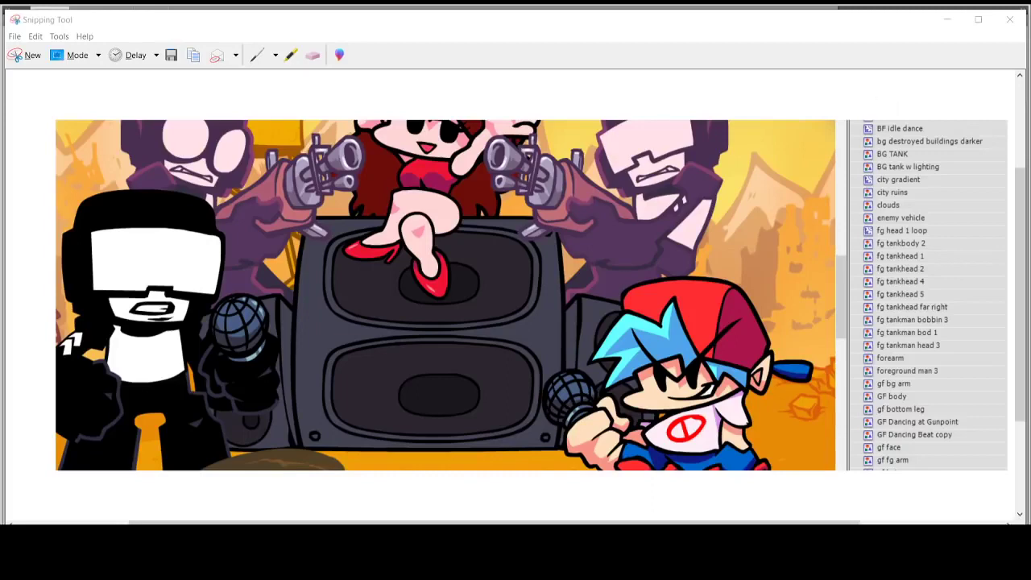
{"action": "left_click", "coordinate": [948, 19]}
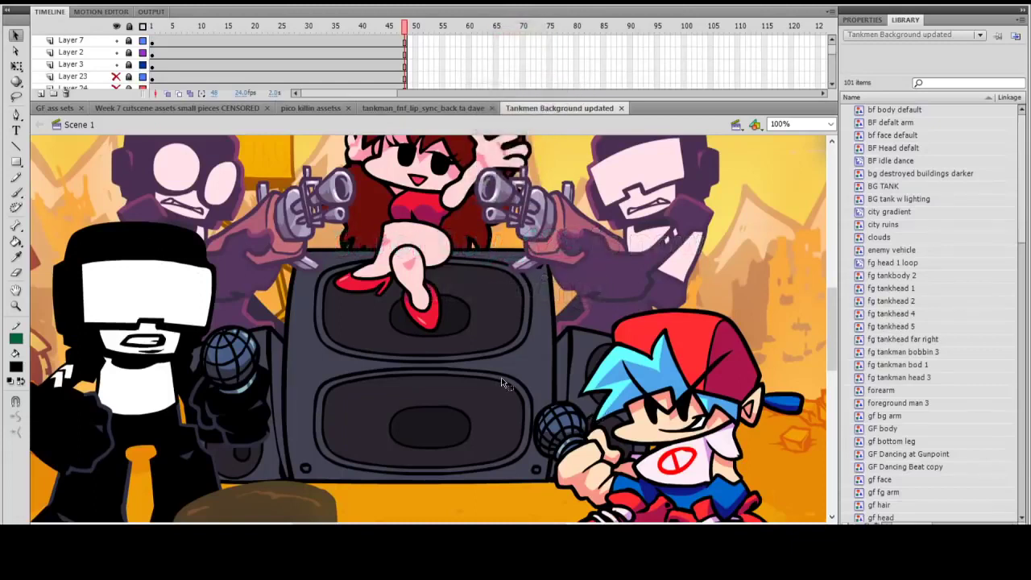
Step: Examine the whole scene from the sky and watchtower down to the speaker and the characters on both sides
{"action": "scroll", "coordinate": [499, 387], "scroll_direction": "up", "scroll_amount": 3}
{"action": "scroll", "coordinate": [498, 395], "scroll_direction": "up", "scroll_amount": 2}
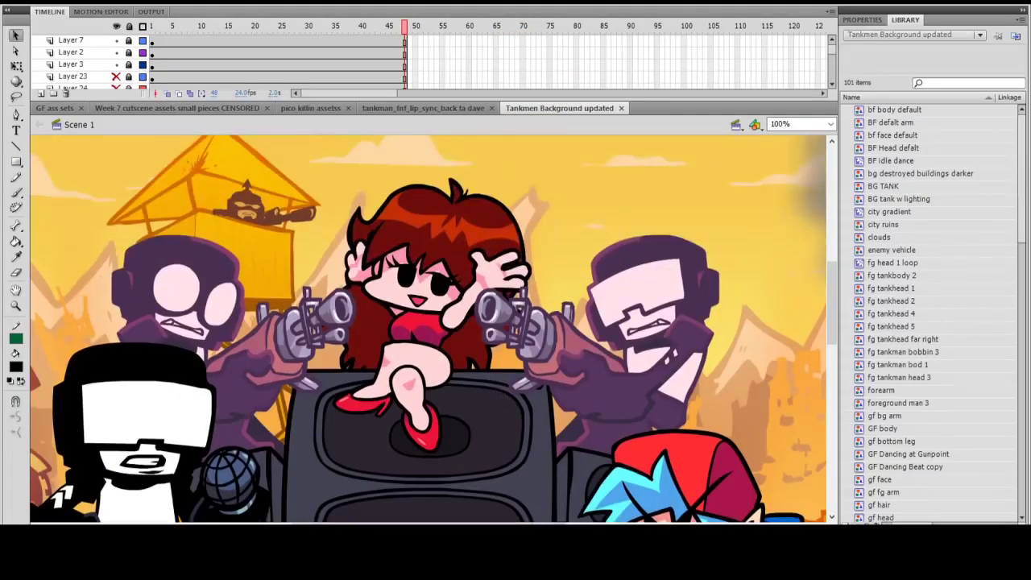
{"action": "scroll", "coordinate": [499, 441], "scroll_direction": "left", "scroll_amount": 1}
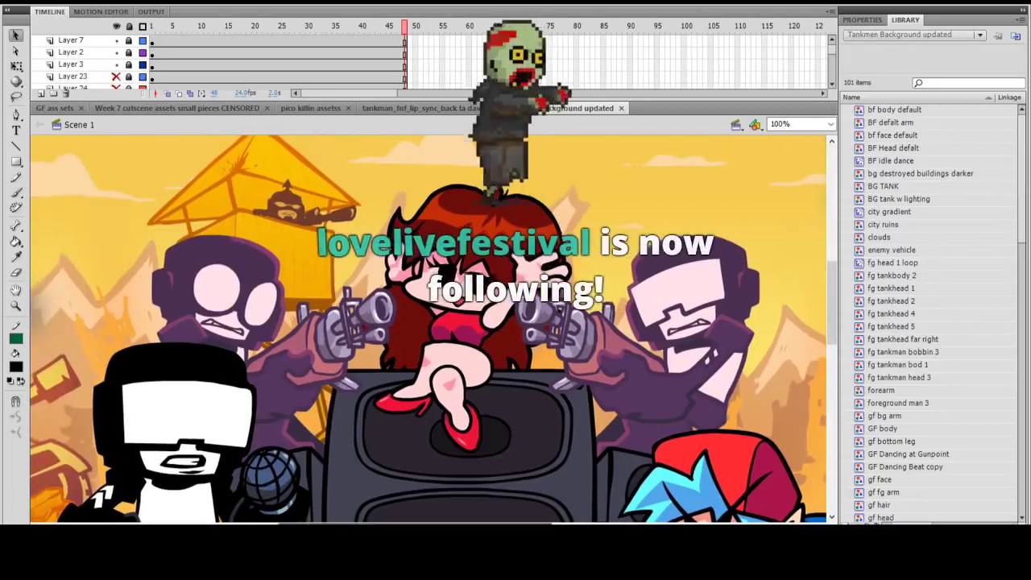
{"action": "scroll", "coordinate": [483, 423], "scroll_direction": "up", "scroll_amount": 5}
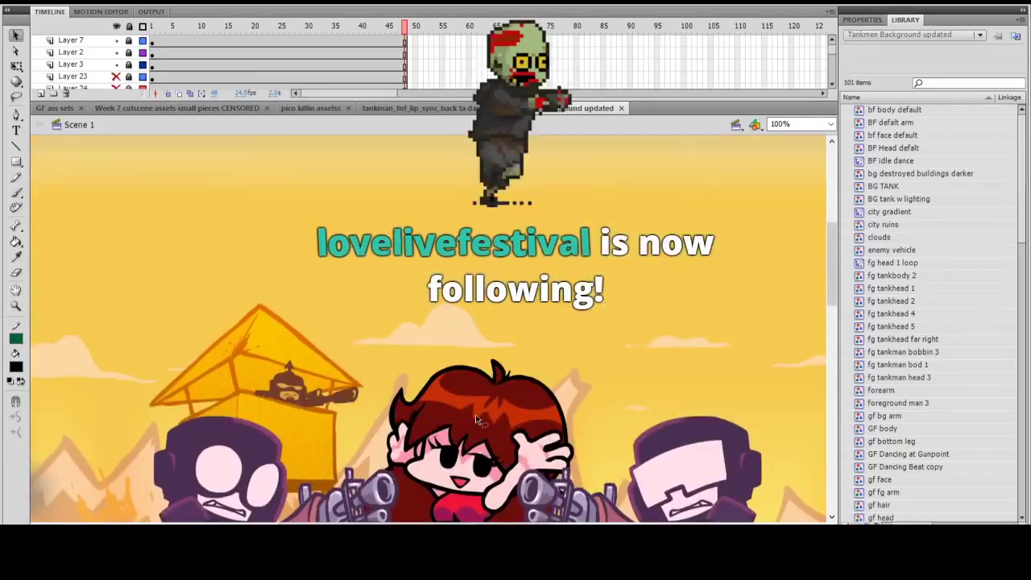
{"action": "scroll", "coordinate": [477, 415], "scroll_direction": "down", "scroll_amount": 7}
{"action": "scroll", "coordinate": [477, 414], "scroll_direction": "down", "scroll_amount": 5}
{"action": "scroll", "coordinate": [501, 435], "scroll_direction": "up", "scroll_amount": 4}
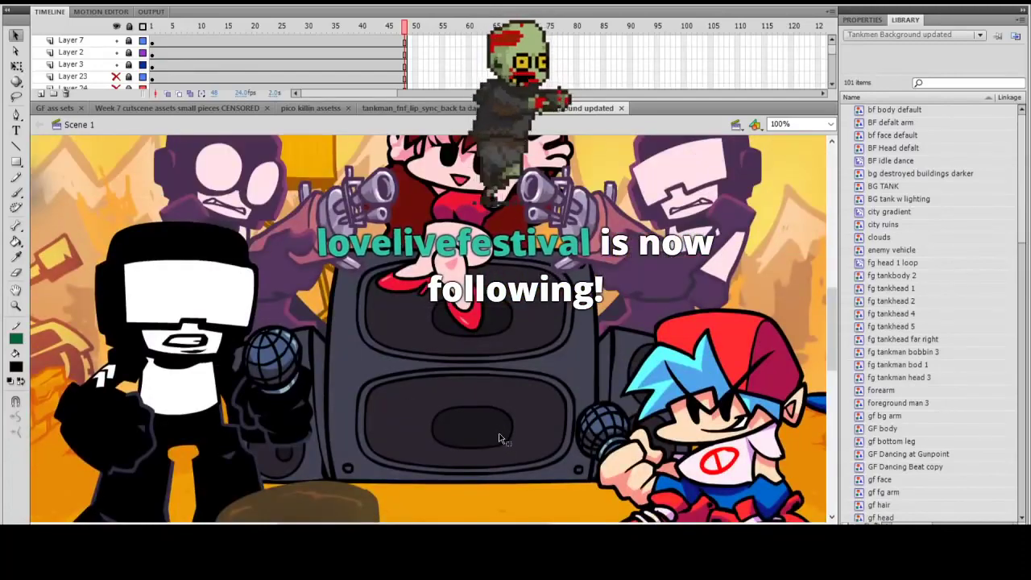
{"action": "scroll", "coordinate": [501, 437], "scroll_direction": "up", "scroll_amount": 2}
{"action": "scroll", "coordinate": [503, 452], "scroll_direction": "down", "scroll_amount": 2}
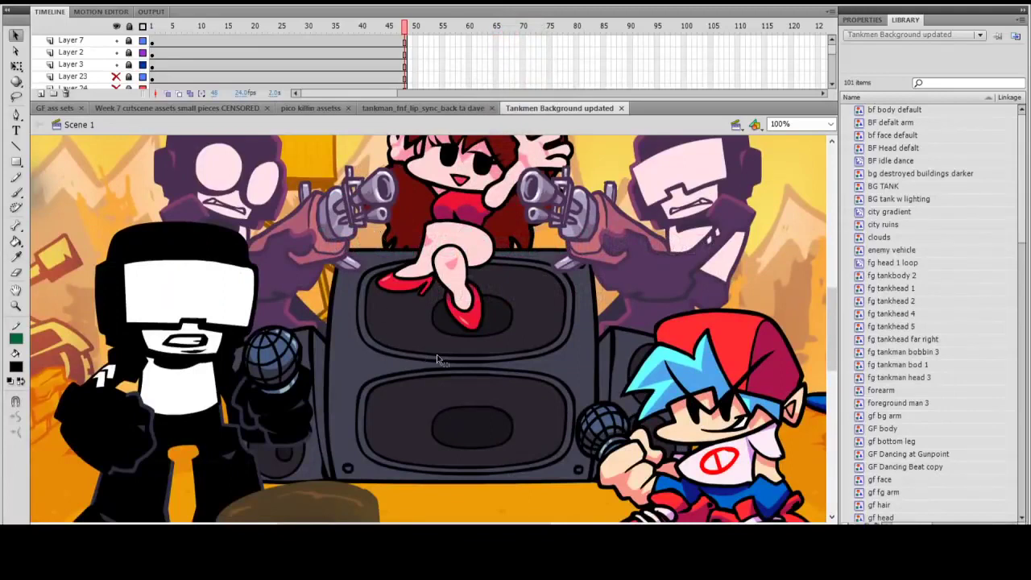
Step: Unlock all layers of the main scene, leaving the watchtower gradient color symbol unedited
{"action": "double_click", "coordinate": [187, 295]}
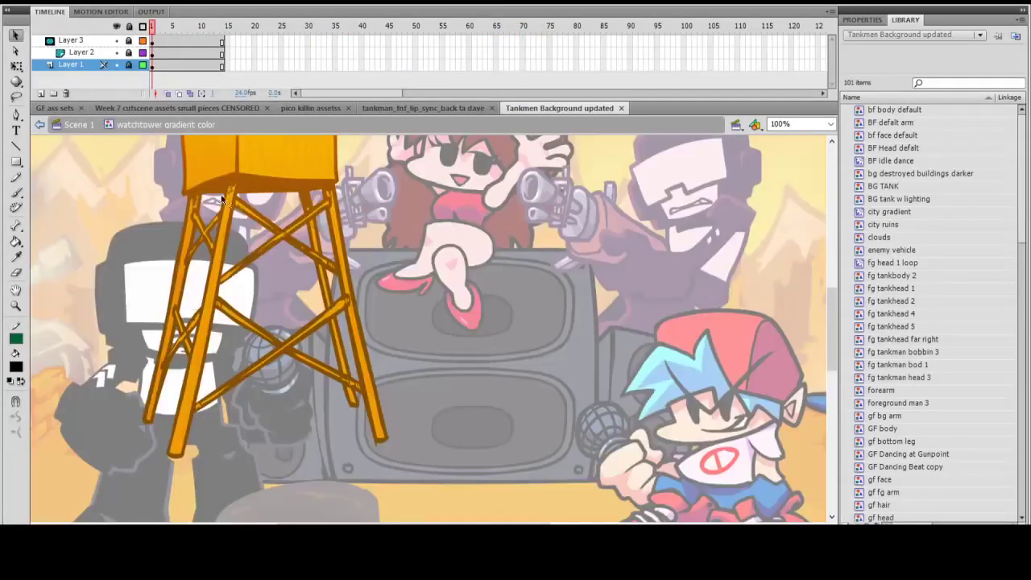
{"action": "left_click", "coordinate": [39, 124]}
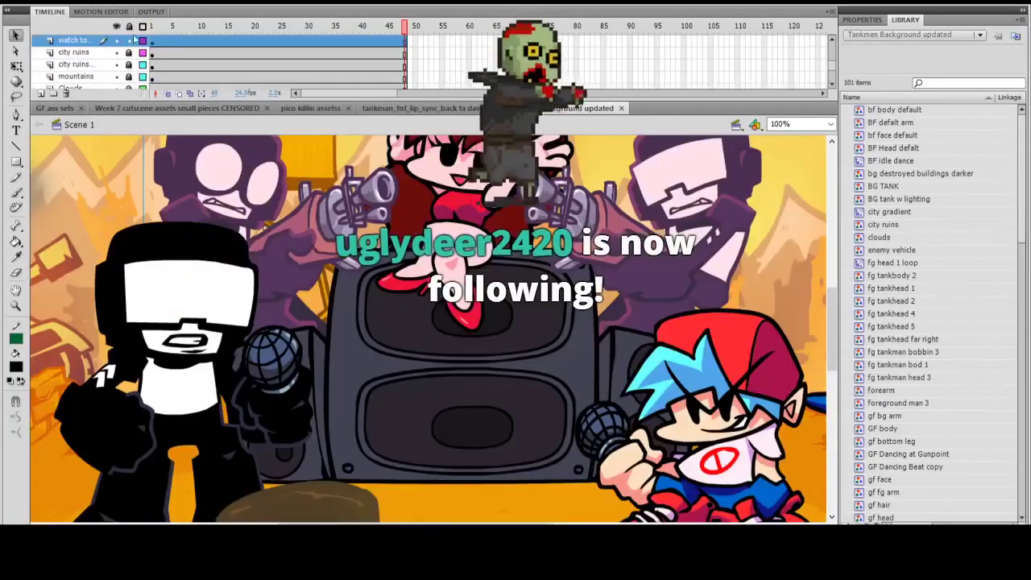
{"action": "left_click", "coordinate": [129, 27]}
Step: Open the Tankman Idle Dance symbol and play its animation through
{"action": "scroll", "coordinate": [373, 373], "scroll_direction": "up", "scroll_amount": 2}
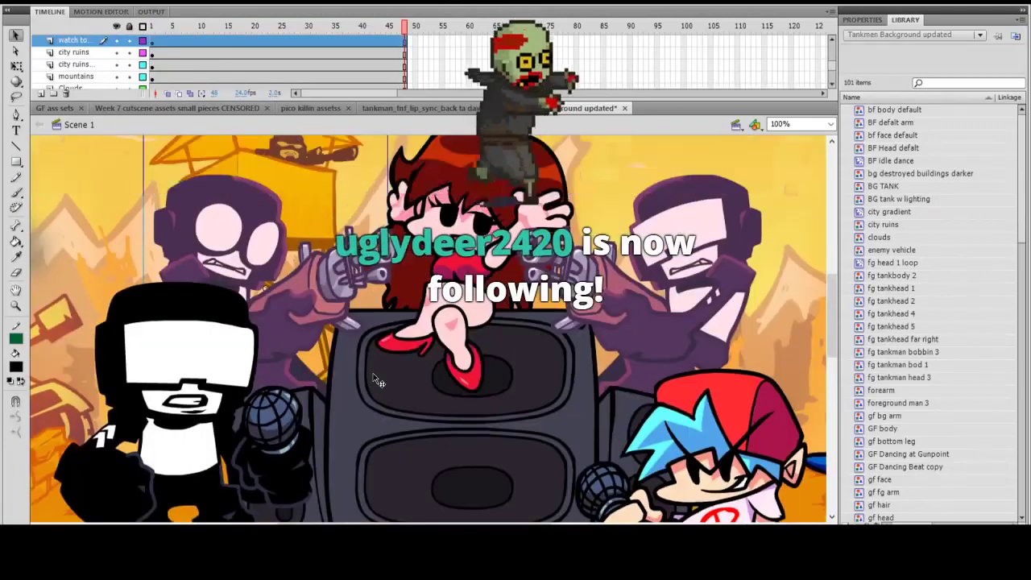
{"action": "double_click", "coordinate": [197, 345]}
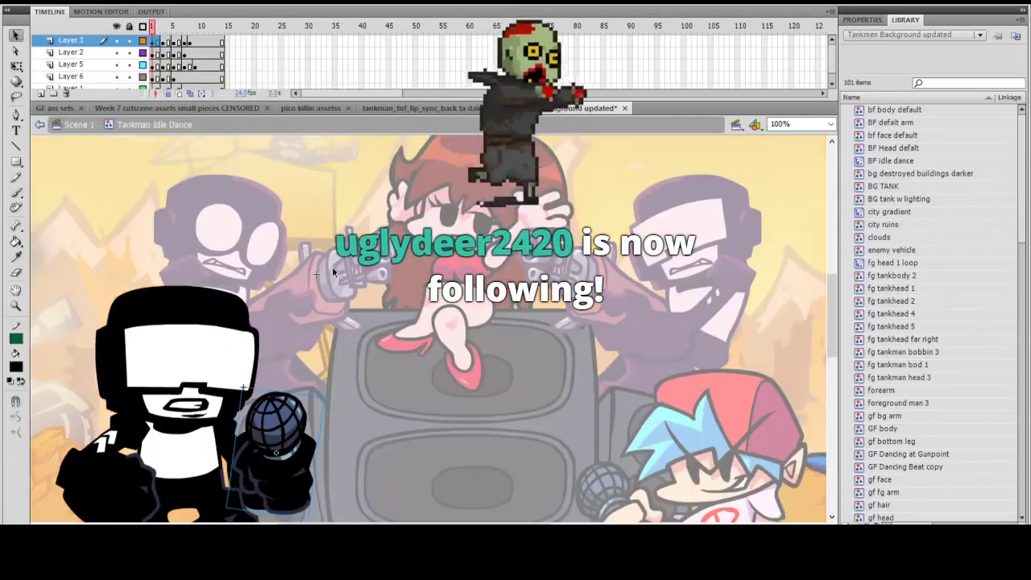
{"action": "scroll", "coordinate": [295, 206], "scroll_direction": "down", "scroll_amount": 3}
{"action": "scroll", "coordinate": [295, 206], "scroll_direction": "up", "scroll_amount": 1}
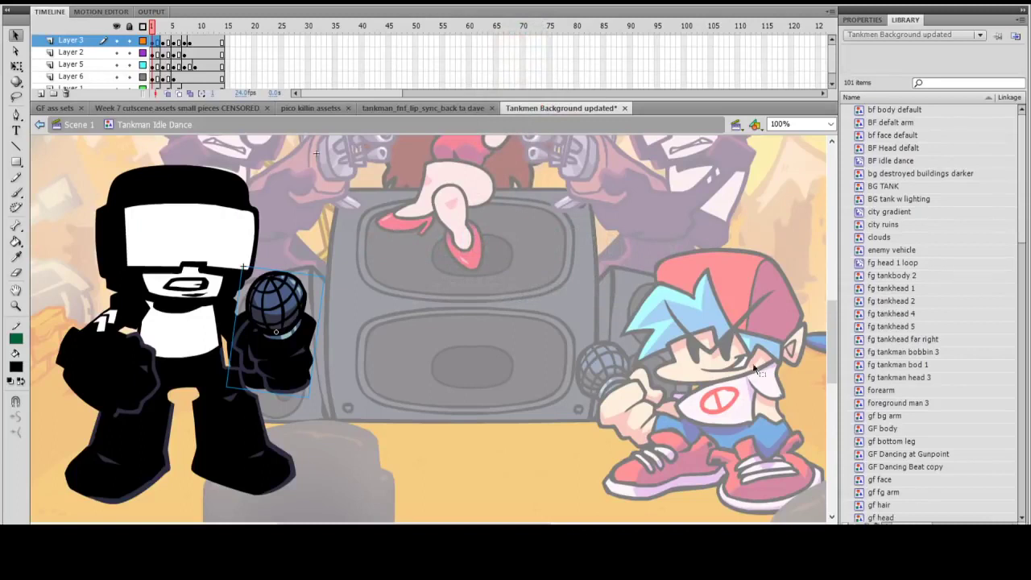
{"action": "left_click", "coordinate": [529, 273]}
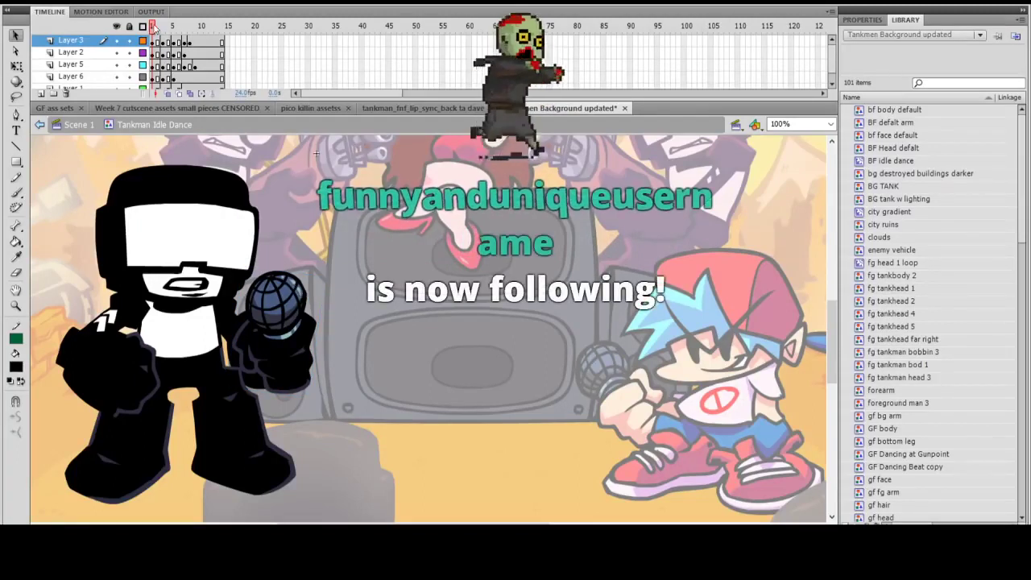
{"action": "key", "text": "Return"}
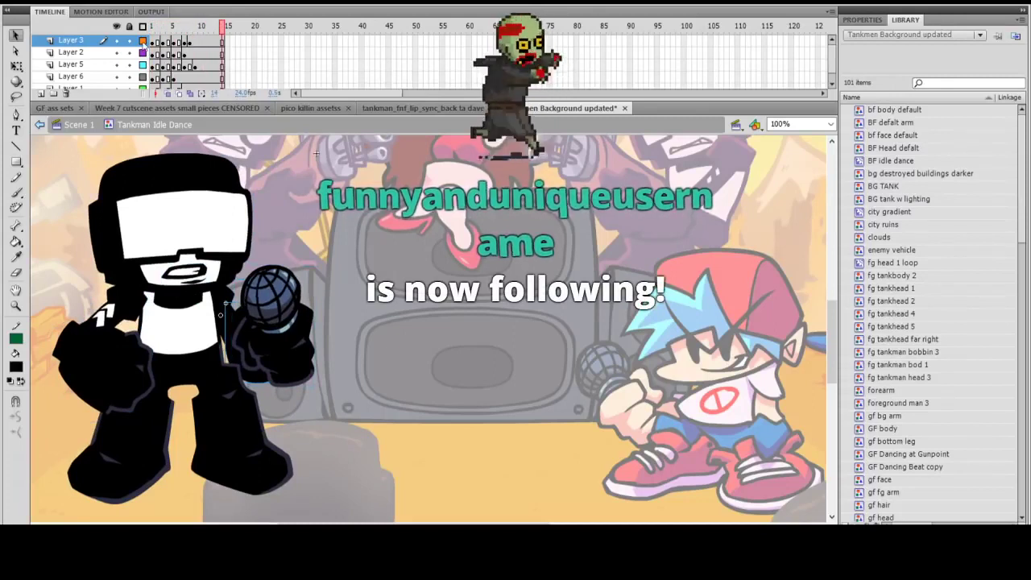
Step: Lock all layers of the Tankman Idle Dance symbol and run through its frames without selection outlines
{"action": "left_click", "coordinate": [129, 26]}
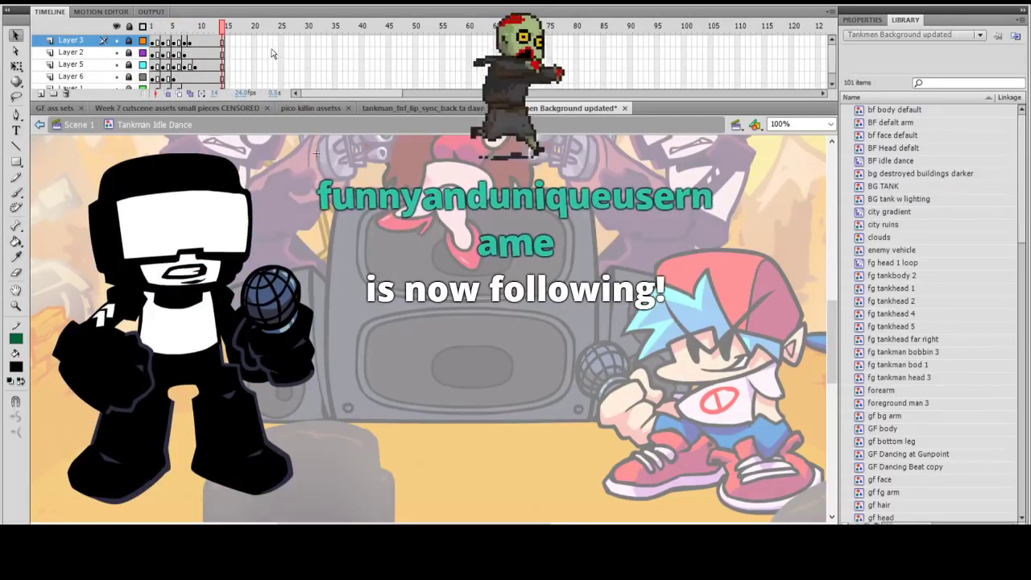
{"action": "left_click", "coordinate": [155, 28]}
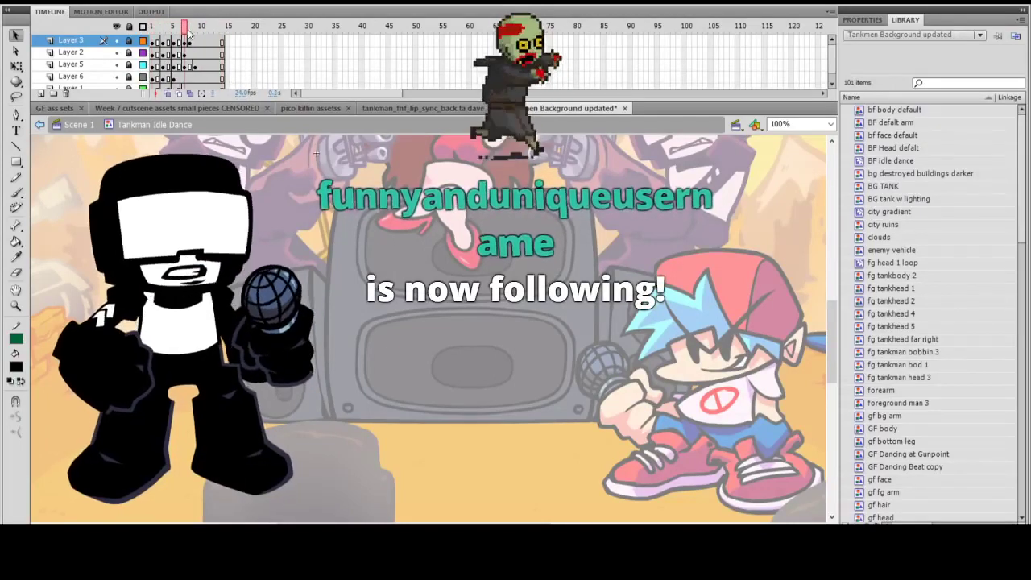
{"action": "left_click_drag", "start_coordinate": [152, 43], "coordinate": [159, 73]}
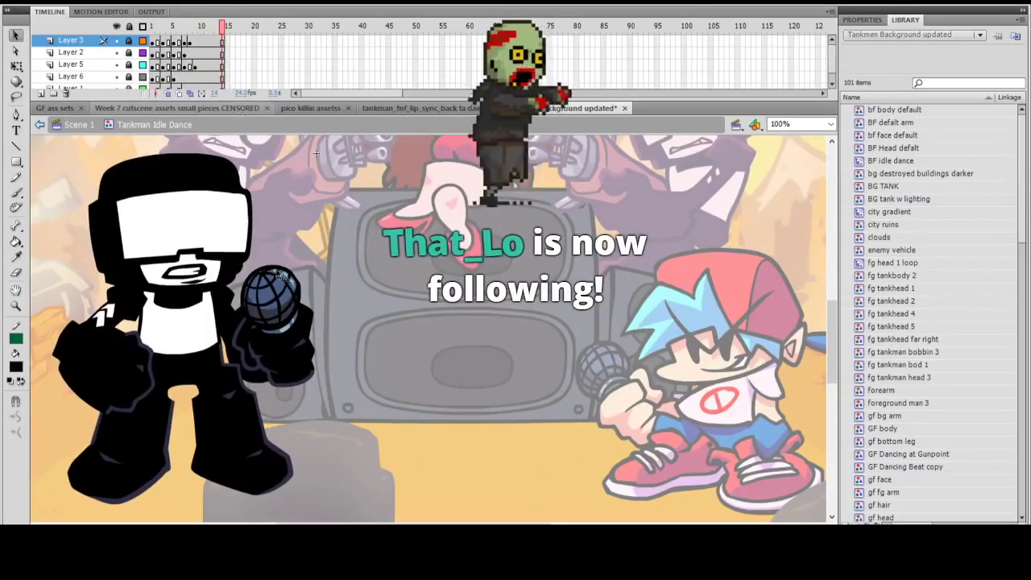
Step: Unlock the symbol's layers, move Tankman's microphone hand off his body onto the speaker, and open the hand symbol enlarged to 400%
{"action": "left_click", "coordinate": [129, 27]}
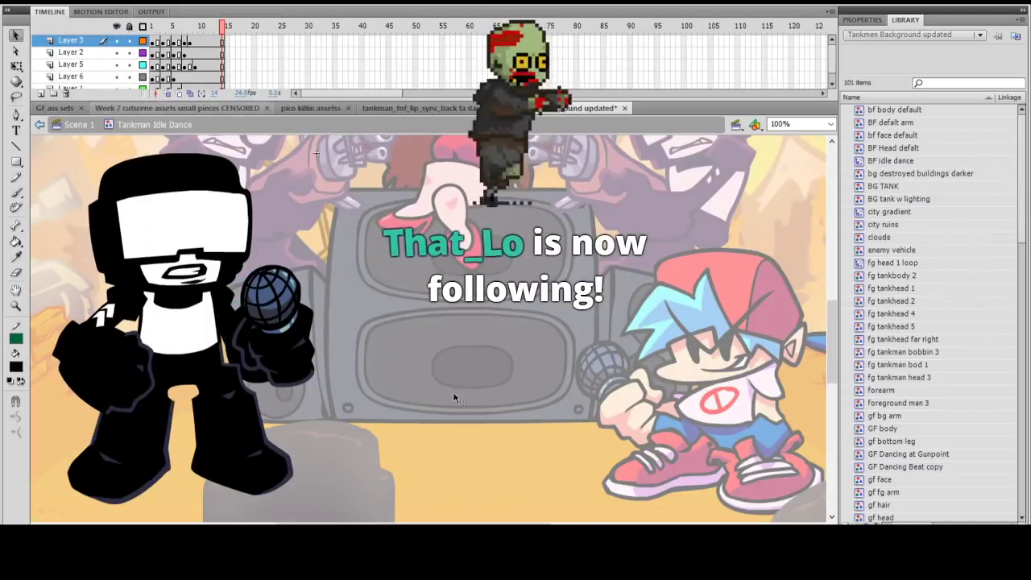
{"action": "left_click_drag", "start_coordinate": [290, 355], "coordinate": [429, 322]}
{"action": "double_click", "coordinate": [435, 329]}
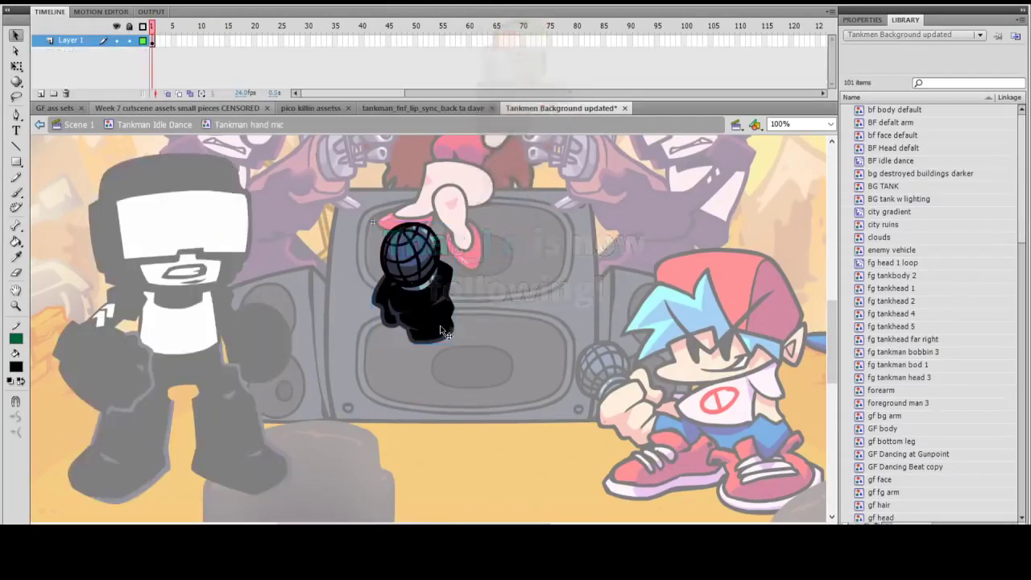
{"action": "key", "text": "z"}
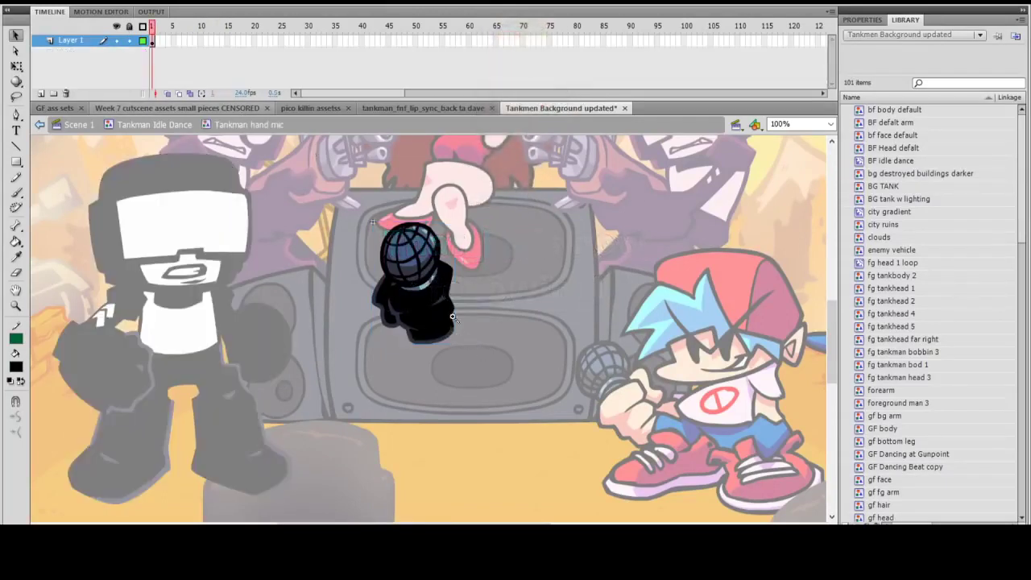
{"action": "left_click", "coordinate": [455, 318]}
{"action": "left_click", "coordinate": [405, 340]}
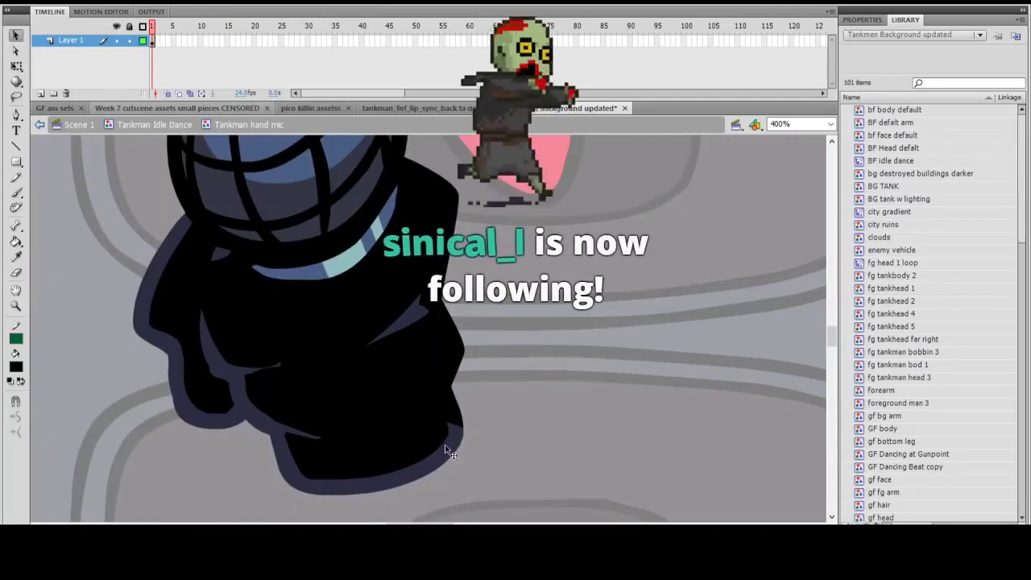
Step: Try to move the dark blue rim shape of the microphone hand down away from the black fill, and undo it
{"action": "left_click", "coordinate": [436, 464]}
{"action": "left_click_drag", "start_coordinate": [436, 463], "coordinate": [431, 492]}
{"action": "left_click", "coordinate": [534, 448]}
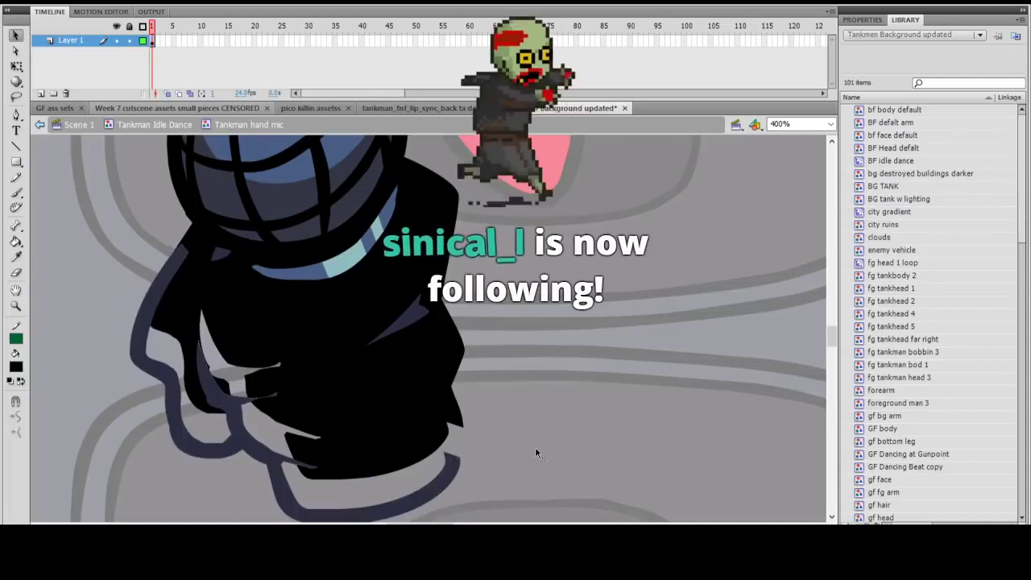
{"action": "key", "text": "ctrl+z"}
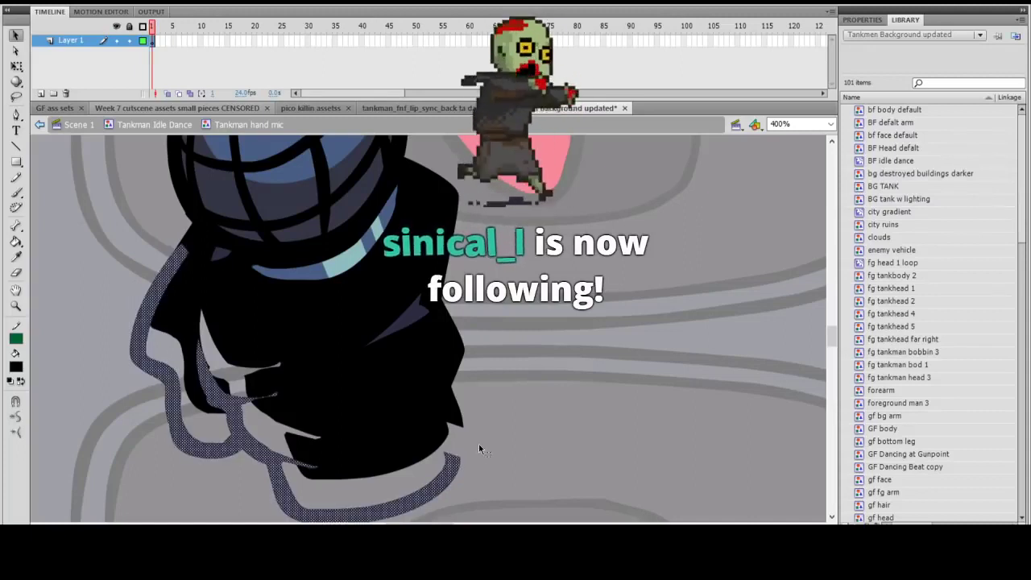
{"action": "key", "text": "ctrl+z"}
Step: Examine the black fill, rim edges and microphone shapes of the hand artwork up close, undoing any accidental change
{"action": "left_click", "coordinate": [520, 376]}
{"action": "left_click_drag", "start_coordinate": [490, 352], "coordinate": [348, 443]}
{"action": "key", "text": "ctrl+z"}
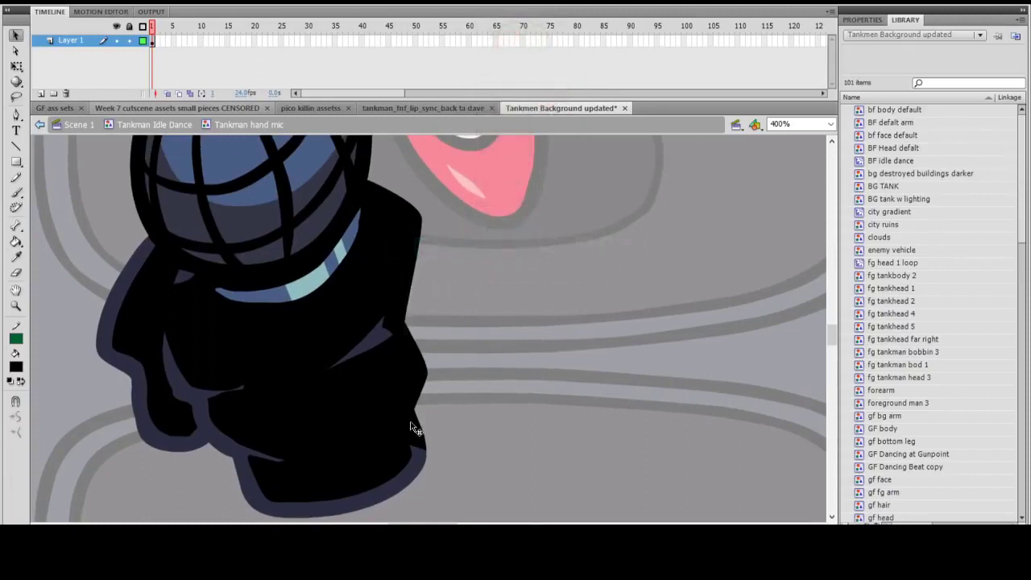
{"action": "left_click_drag", "start_coordinate": [409, 276], "coordinate": [440, 384]}
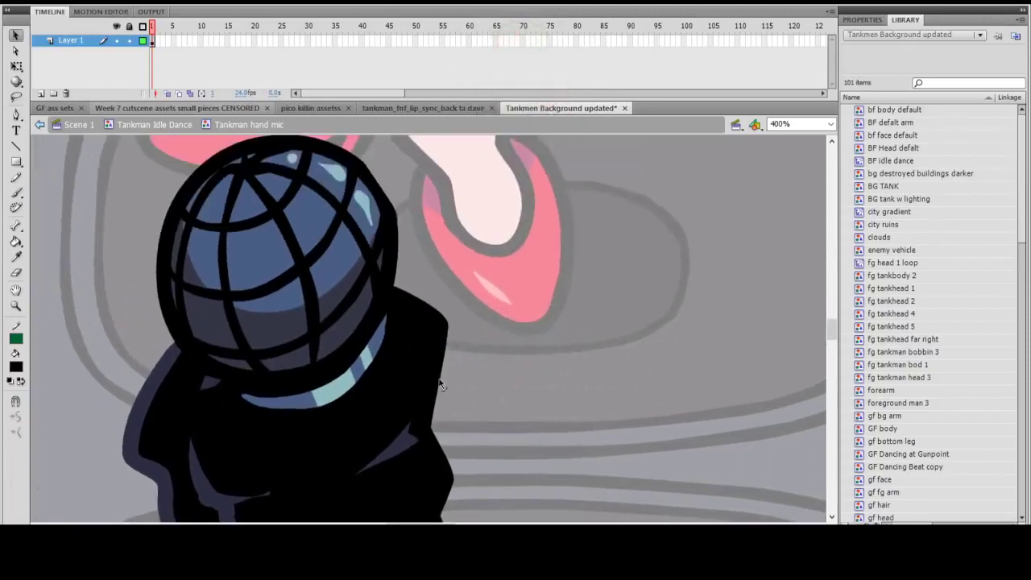
{"action": "left_click", "coordinate": [440, 338]}
{"action": "left_click_drag", "start_coordinate": [439, 338], "coordinate": [511, 355]}
{"action": "left_click", "coordinate": [466, 345]}
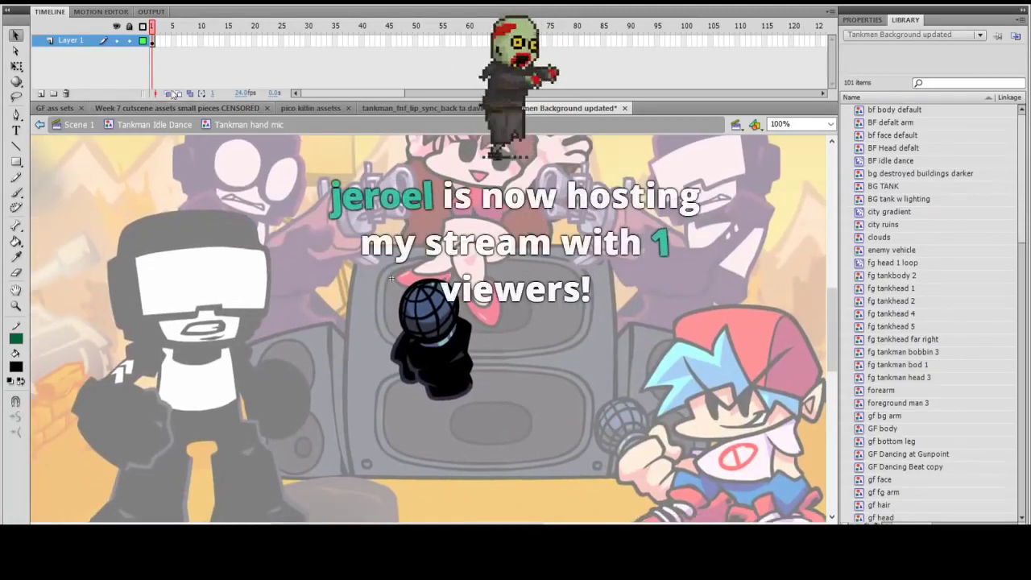
Step: Leave the hand symbol, check the separated hand within Tankman Idle Dance, and return to the main scene
{"action": "left_click", "coordinate": [41, 127]}
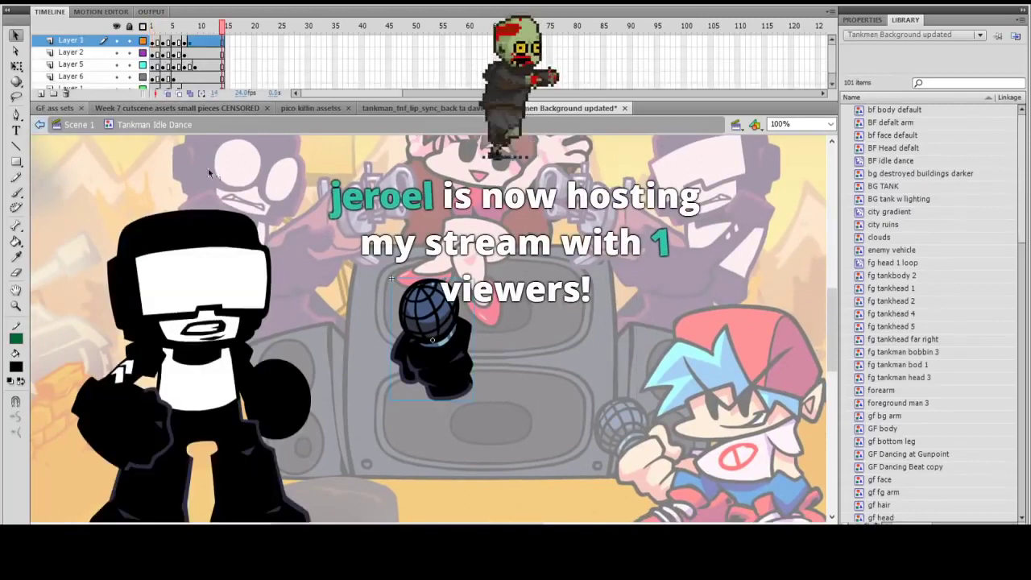
{"action": "scroll", "coordinate": [422, 342], "scroll_direction": "down", "scroll_amount": 3}
{"action": "left_click_drag", "start_coordinate": [329, 275], "coordinate": [365, 357]}
{"action": "left_click_drag", "start_coordinate": [315, 334], "coordinate": [285, 334]}
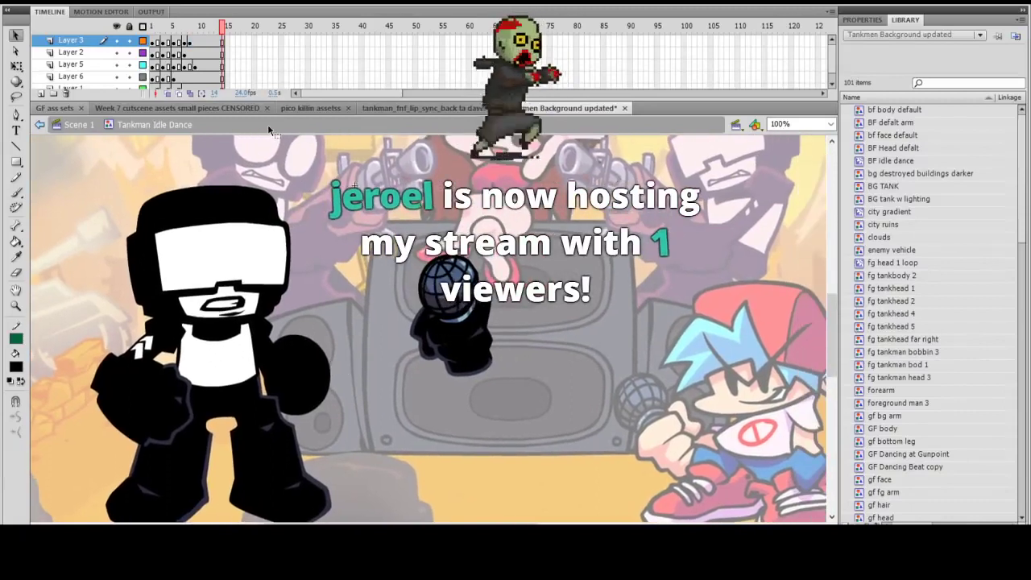
{"action": "left_click", "coordinate": [38, 125]}
Step: Open the BG tank w lighting symbol behind Tankman and examine the tank and its soldier enlarged to 200%
{"action": "left_click", "coordinate": [107, 166]}
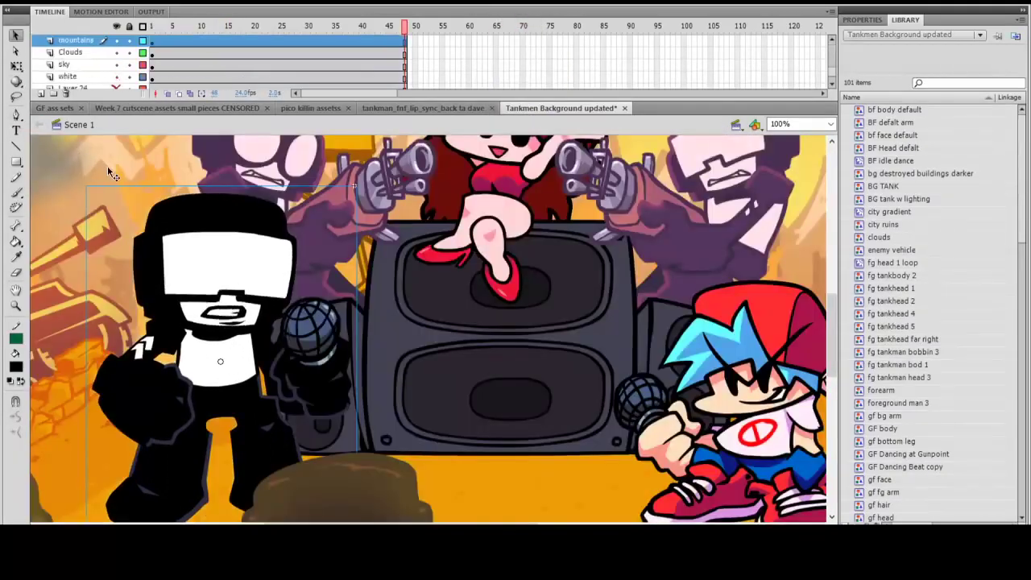
{"action": "left_click_drag", "start_coordinate": [186, 247], "coordinate": [425, 287]}
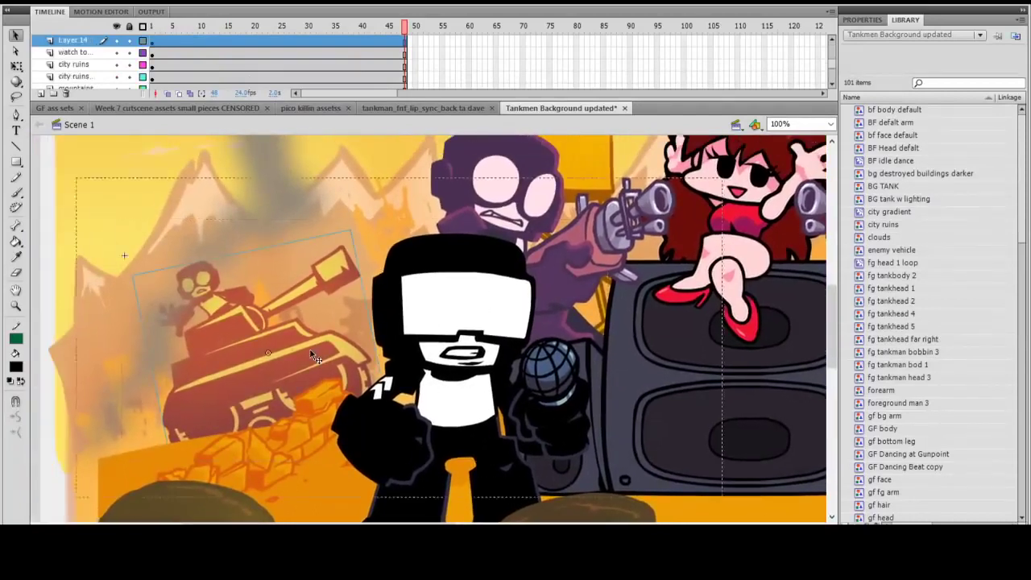
{"action": "double_click", "coordinate": [314, 357]}
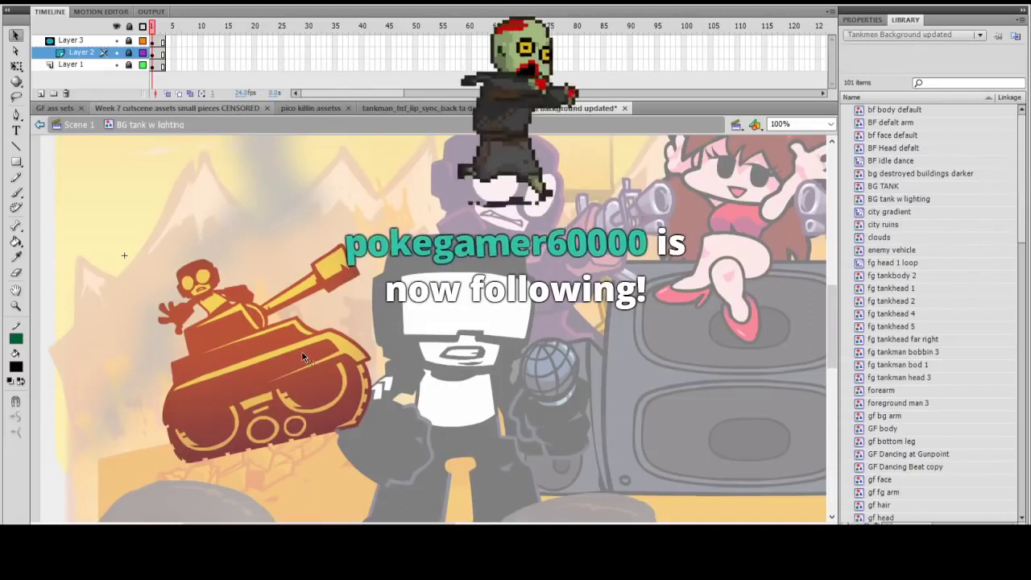
{"action": "scroll", "coordinate": [276, 311], "scroll_direction": "up", "scroll_amount": 3}
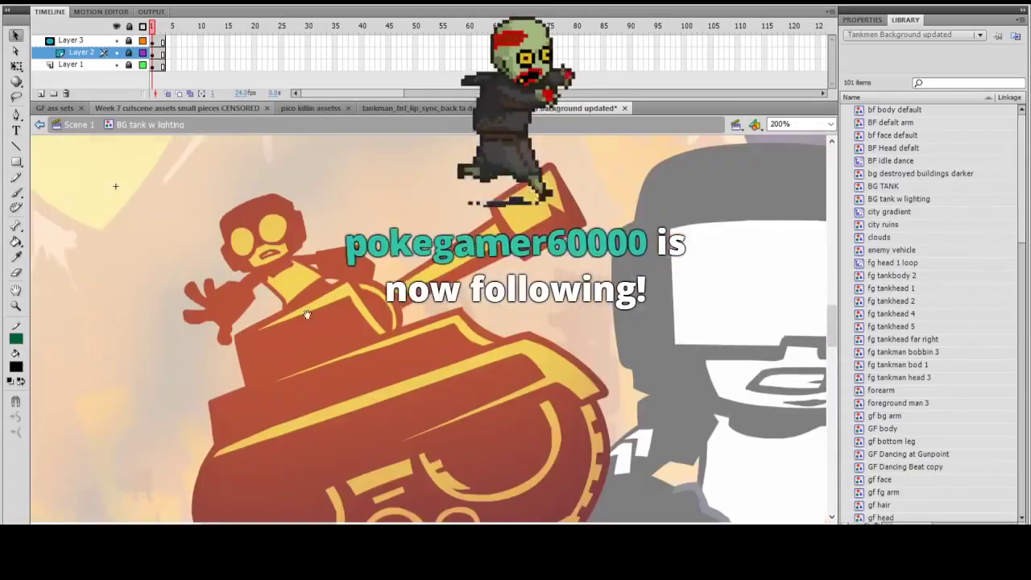
{"action": "left_click_drag", "start_coordinate": [243, 287], "coordinate": [246, 278]}
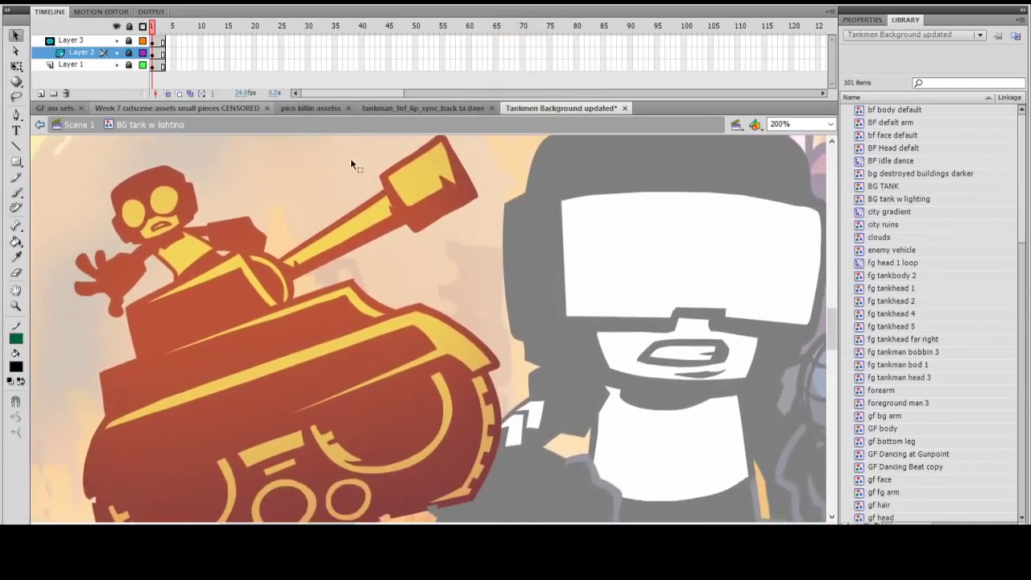
{"action": "left_click_drag", "start_coordinate": [348, 213], "coordinate": [359, 238]}
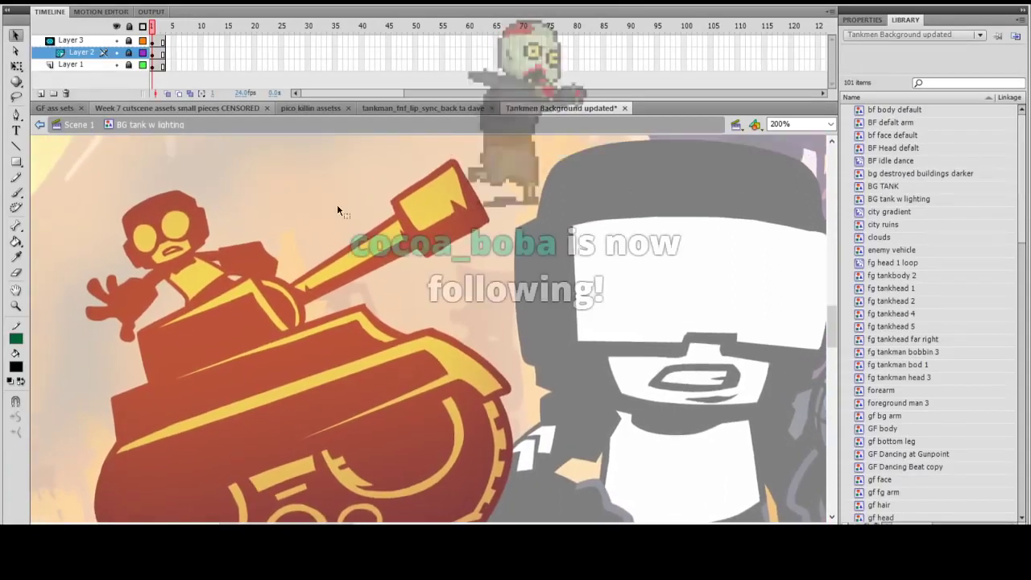
Step: Hide the Layer 2 and Layer 3 lighting in BG tank w lighting and check the unlit tank in the main scene
{"action": "left_click", "coordinate": [116, 51]}
{"action": "left_click_drag", "start_coordinate": [355, 357], "coordinate": [339, 321]}
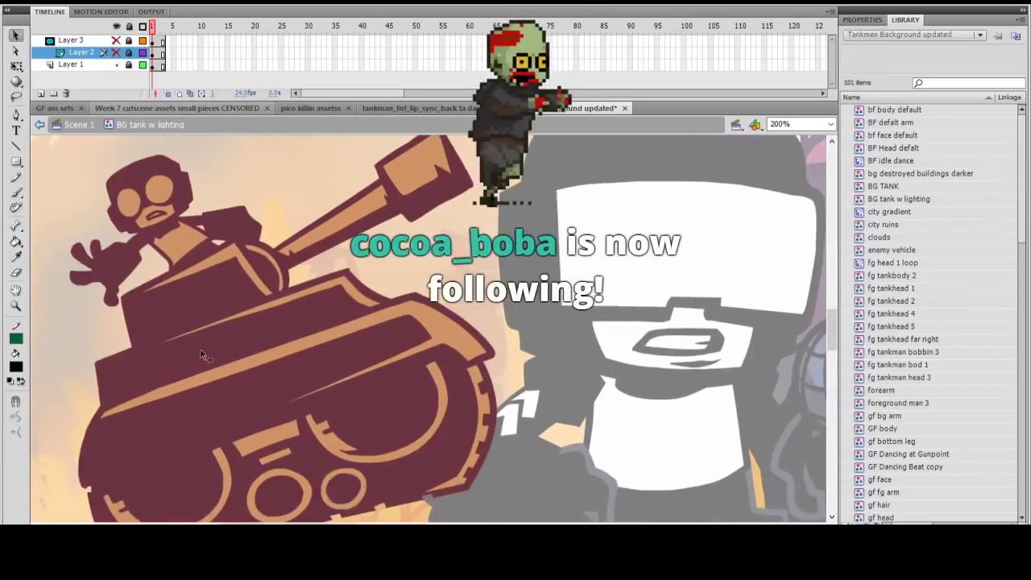
{"action": "left_click", "coordinate": [79, 125]}
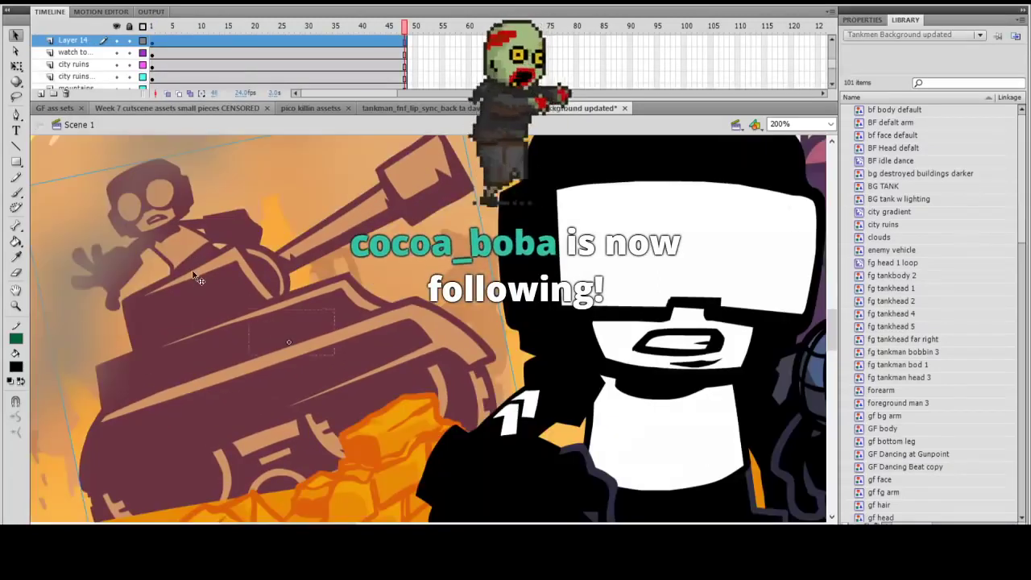
{"action": "double_click", "coordinate": [197, 278]}
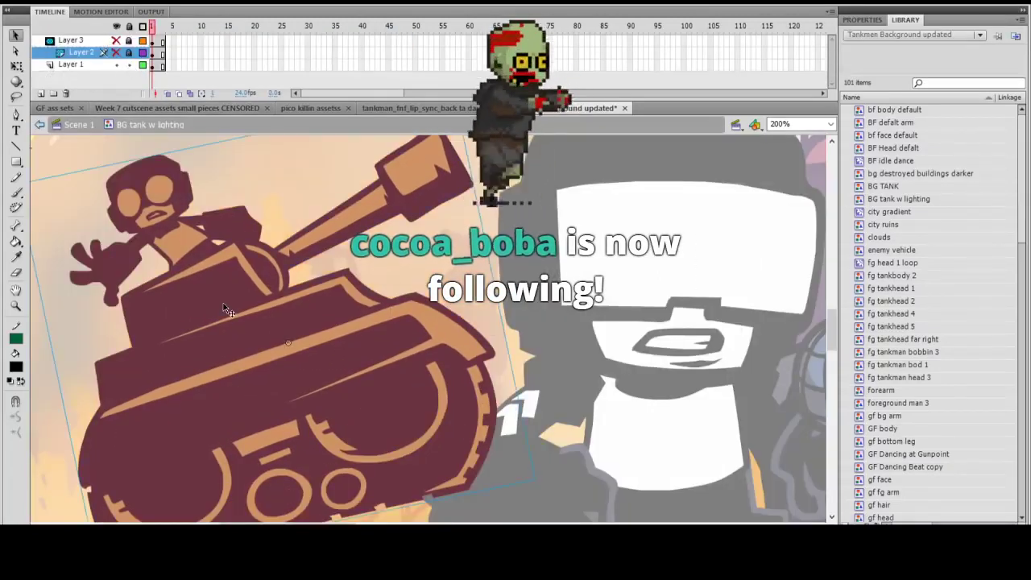
Step: Open the nested BG TANK symbol, check its first frame, and return to BG tank w lighting
{"action": "double_click", "coordinate": [225, 304]}
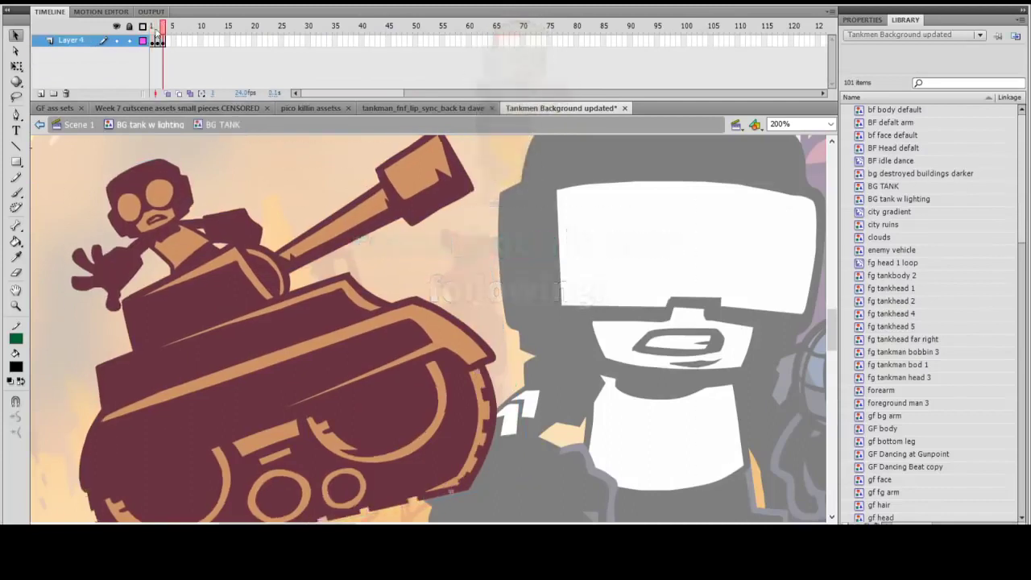
{"action": "left_click", "coordinate": [152, 35]}
{"action": "left_click", "coordinate": [41, 125]}
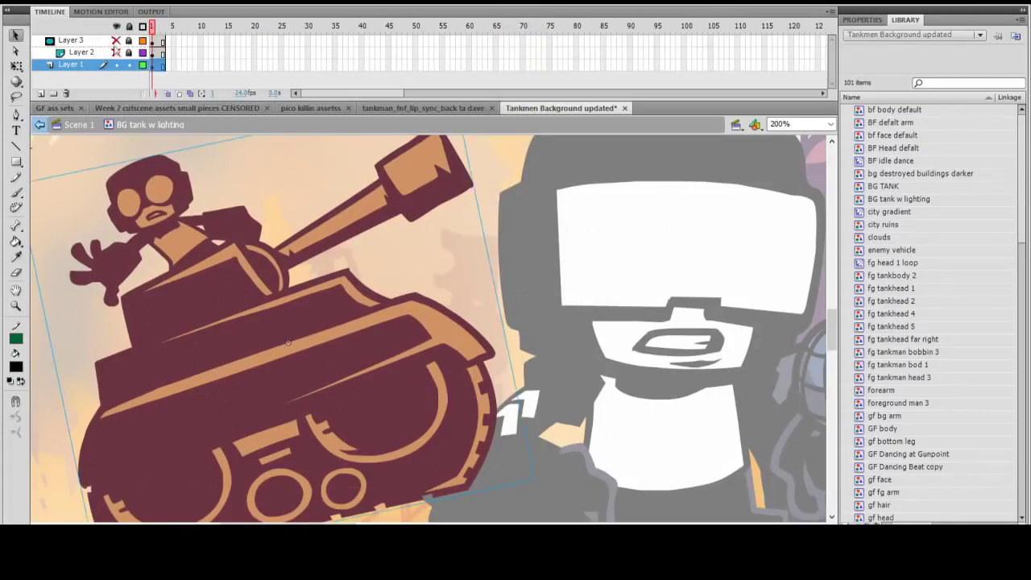
Step: Show the lighting layers again and examine the gradient over the tank with and without its Layer 3 mask
{"action": "left_click", "coordinate": [116, 53]}
{"action": "left_click_drag", "start_coordinate": [341, 324], "coordinate": [390, 383]}
{"action": "left_click", "coordinate": [354, 274], "text": "ctrl+alt"}
{"action": "left_click_drag", "start_coordinate": [356, 295], "coordinate": [271, 278]}
{"action": "left_click", "coordinate": [314, 379], "text": "ctrl"}
{"action": "left_click_drag", "start_coordinate": [336, 356], "coordinate": [313, 355]}
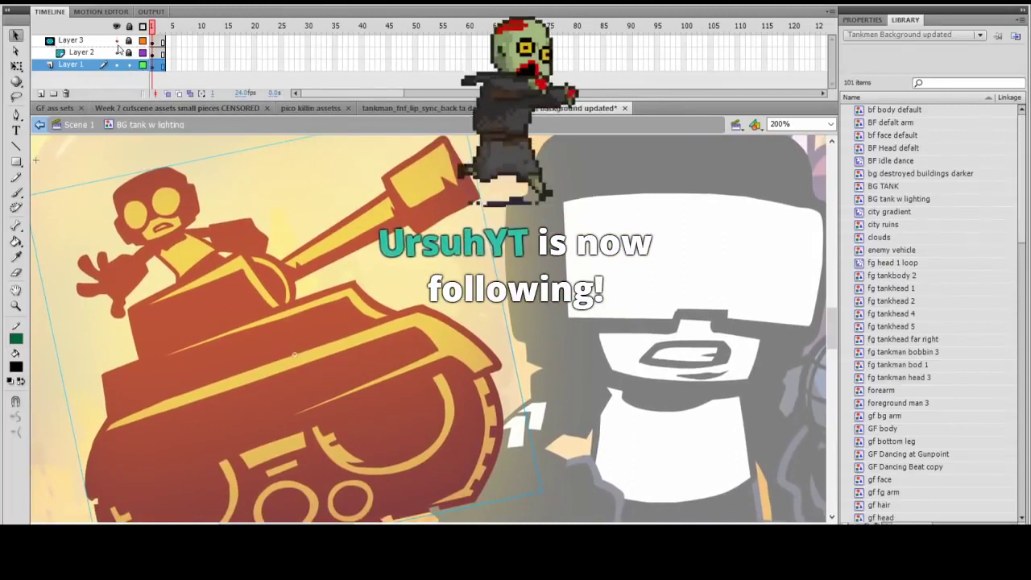
{"action": "left_click", "coordinate": [117, 51]}
{"action": "left_click_drag", "start_coordinate": [314, 313], "coordinate": [270, 309]}
{"action": "left_click_drag", "start_coordinate": [330, 251], "coordinate": [370, 290]}
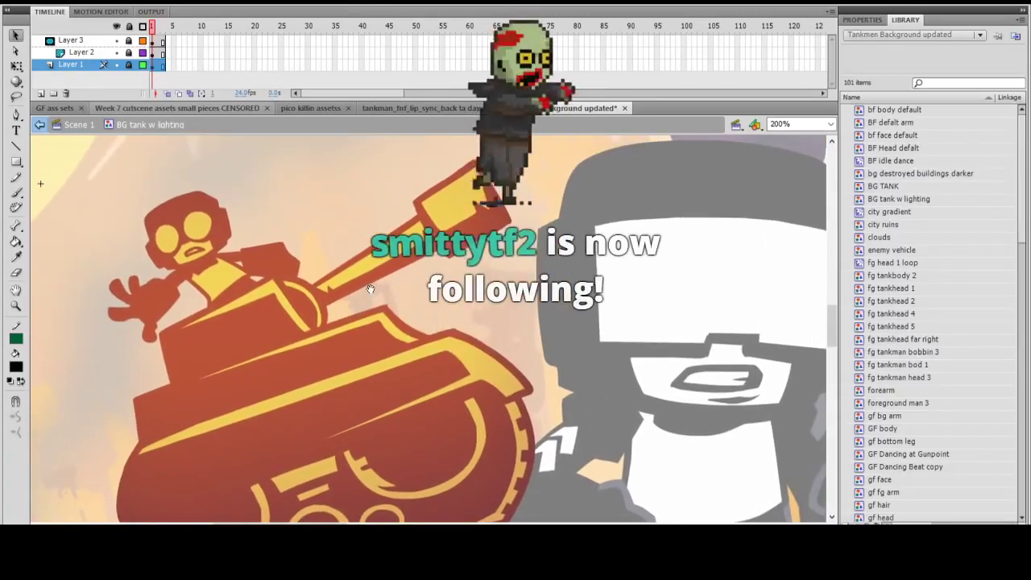
Step: Unlock Layer 1 of BG tank w lighting and open the nested BG TANK symbol
{"action": "left_click", "coordinate": [129, 65]}
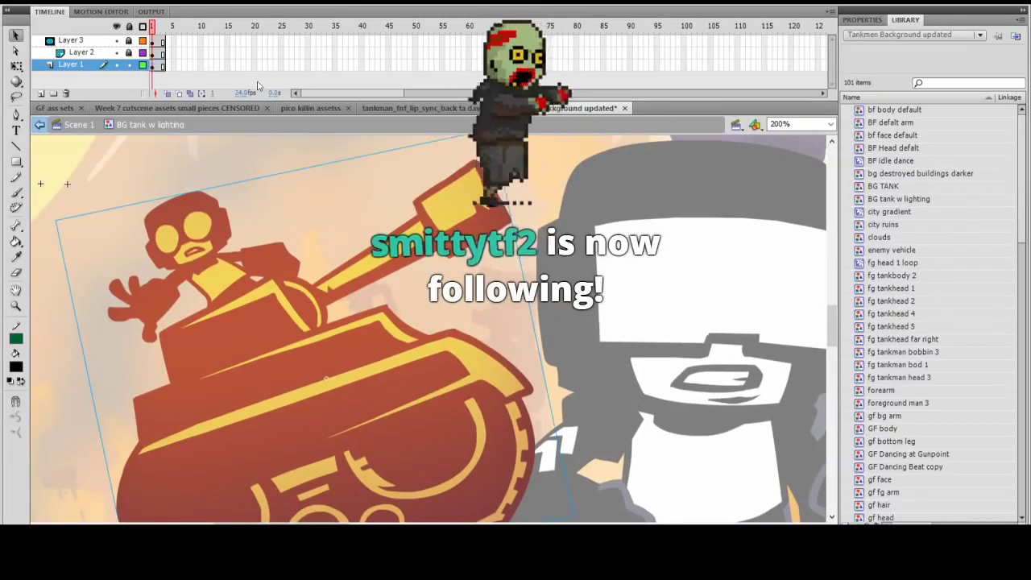
{"action": "scroll", "coordinate": [270, 324], "scroll_direction": "down", "scroll_amount": 2}
{"action": "scroll", "coordinate": [255, 344], "scroll_direction": "down", "scroll_amount": 4}
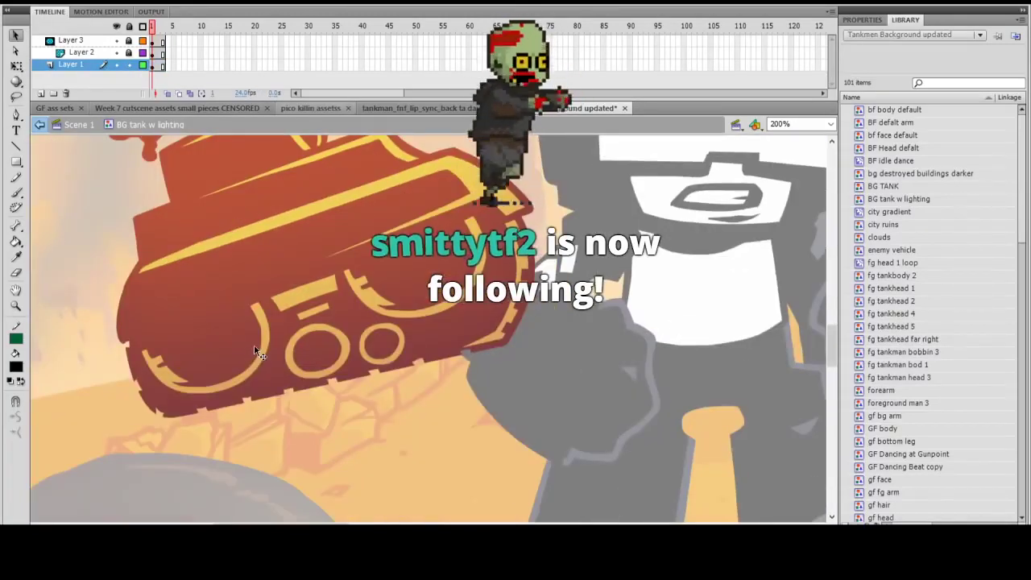
{"action": "scroll", "coordinate": [256, 354], "scroll_direction": "up", "scroll_amount": 6}
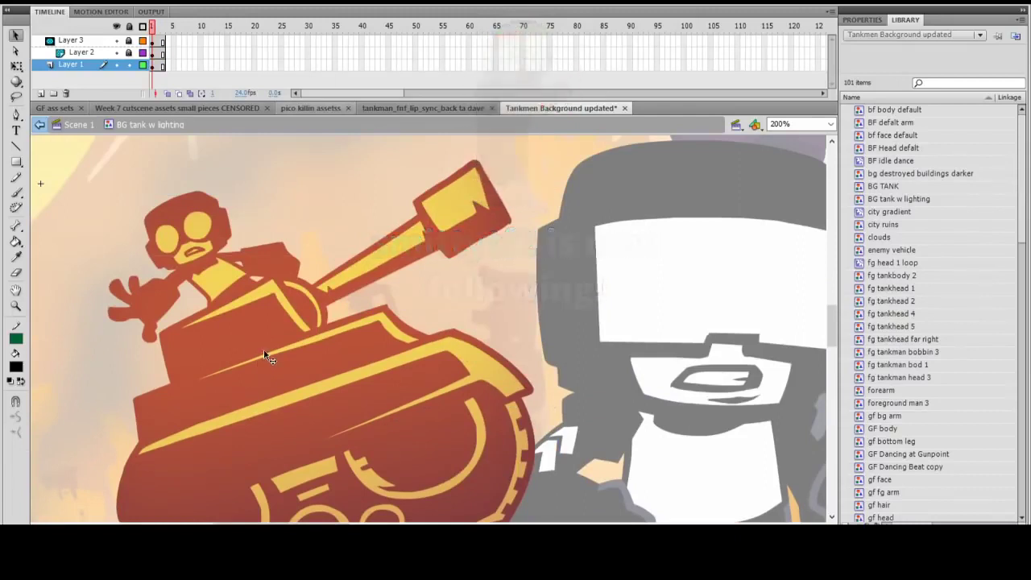
{"action": "scroll", "coordinate": [266, 354], "scroll_direction": "down", "scroll_amount": 2}
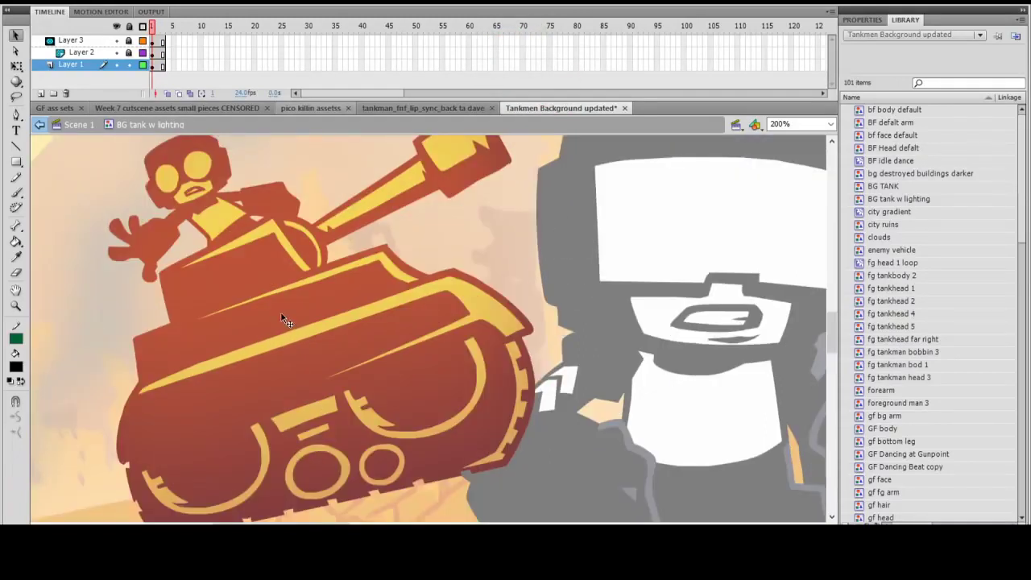
{"action": "double_click", "coordinate": [282, 316]}
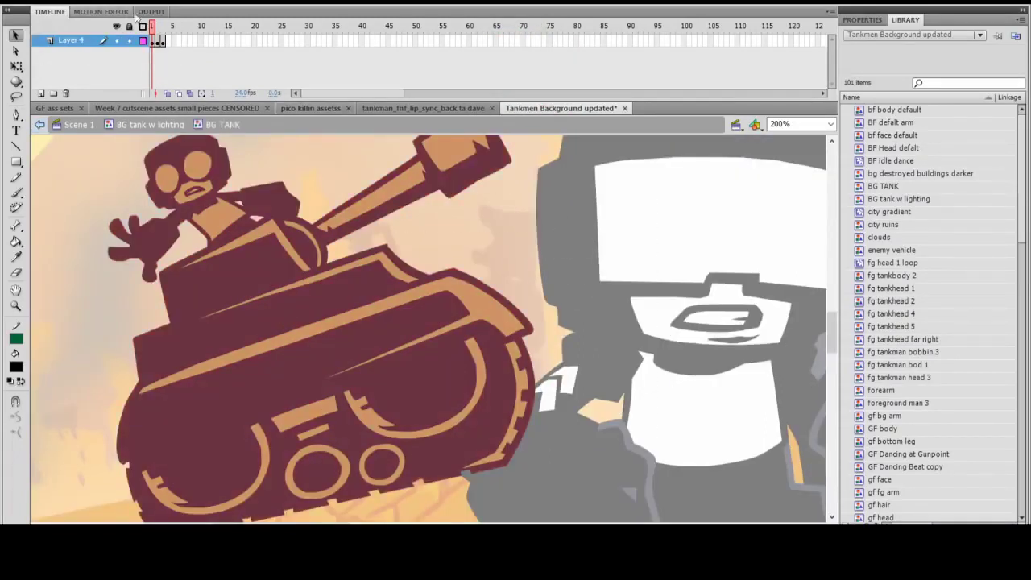
Step: Go through the frames of BG TANK to frame 3 and check which area the dark tank fill covers
{"action": "left_click_drag", "start_coordinate": [266, 290], "coordinate": [251, 351]}
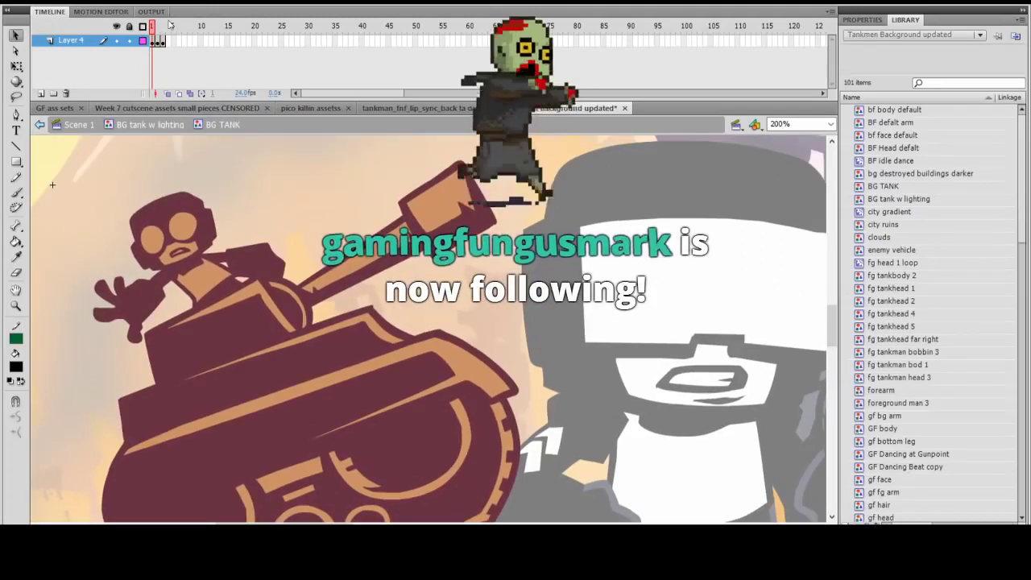
{"action": "mouse_move", "coordinate": [152, 27]}
{"action": "left_mouse_down"}
{"action": "mouse_move", "coordinate": [171, 30]}
{"action": "mouse_move", "coordinate": [162, 30]}
{"action": "left_mouse_up"}
{"action": "left_click", "coordinate": [315, 346]}
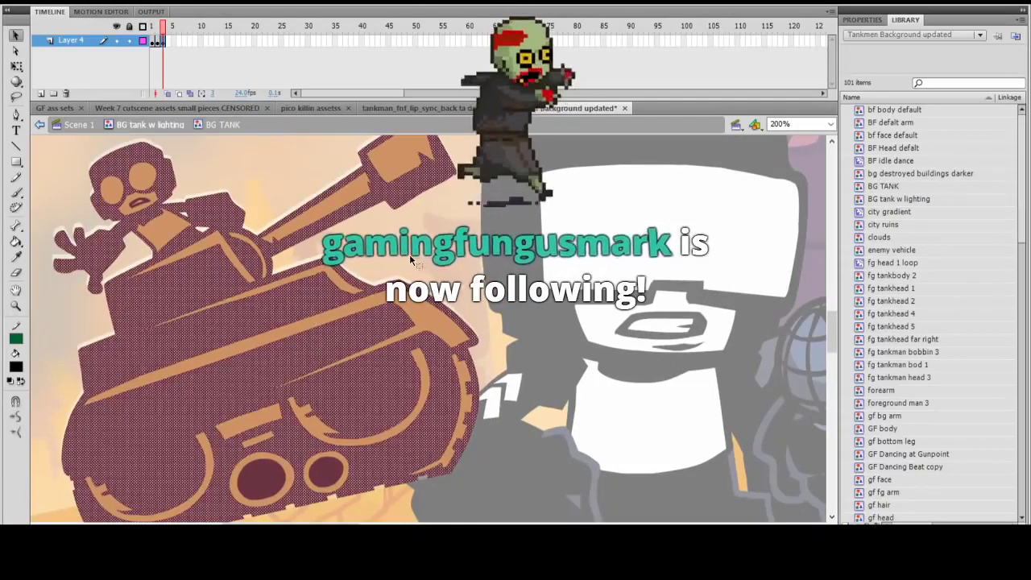
{"action": "left_click", "coordinate": [410, 257]}
{"action": "left_click_drag", "start_coordinate": [410, 258], "coordinate": [449, 293]}
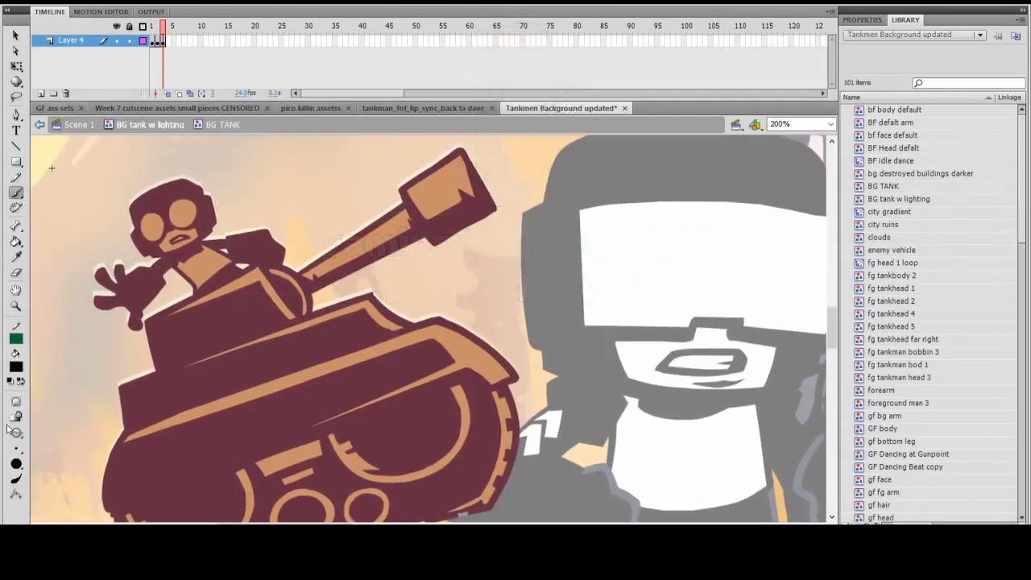
Step: Brush cyan outlines around the tank's upper body and cannon, its soldier and its treads on frame 3
{"action": "left_click", "coordinate": [16, 367]}
{"action": "left_click", "coordinate": [97, 430]}
{"action": "mouse_move", "coordinate": [265, 240]}
{"action": "left_mouse_down"}
{"action": "mouse_move", "coordinate": [90, 395]}
{"action": "mouse_move", "coordinate": [114, 459]}
{"action": "mouse_move", "coordinate": [368, 387]}
{"action": "left_mouse_up"}
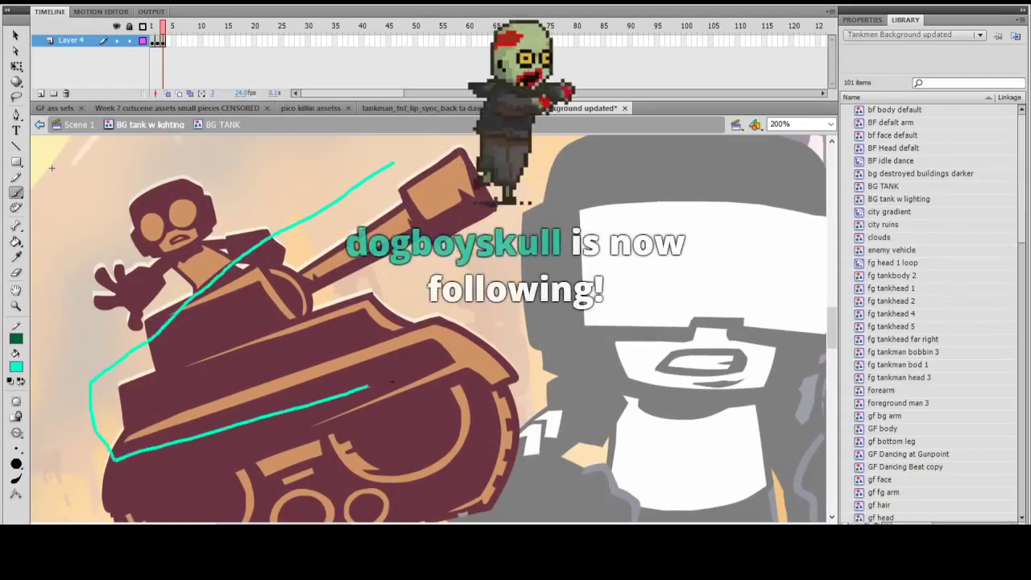
{"action": "mouse_move", "coordinate": [445, 147]}
{"action": "left_mouse_down"}
{"action": "mouse_move", "coordinate": [329, 215]}
{"action": "mouse_move", "coordinate": [318, 254]}
{"action": "left_mouse_up"}
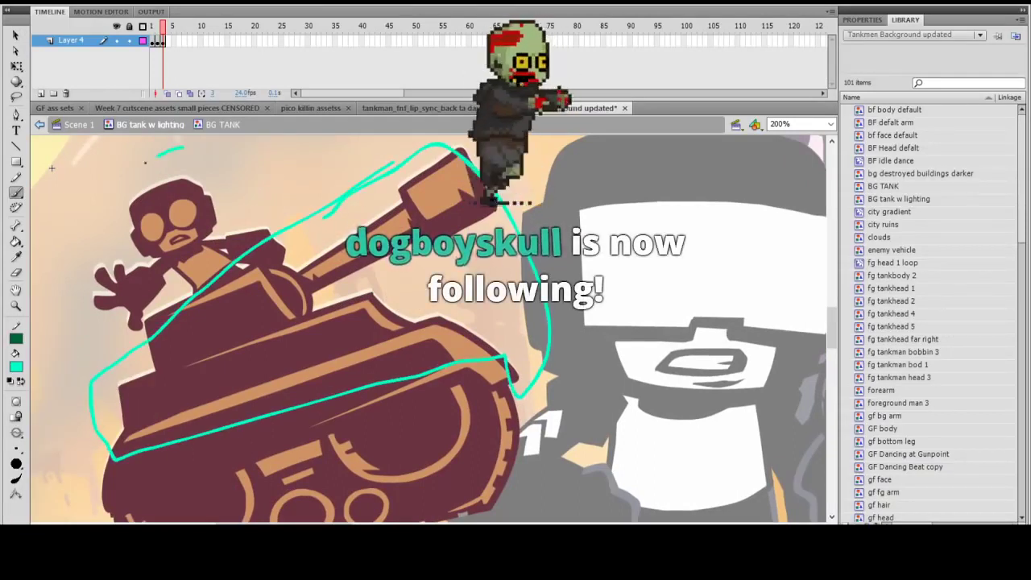
{"action": "left_click_drag", "start_coordinate": [224, 320], "coordinate": [191, 150]}
{"action": "left_click_drag", "start_coordinate": [428, 366], "coordinate": [411, 265]}
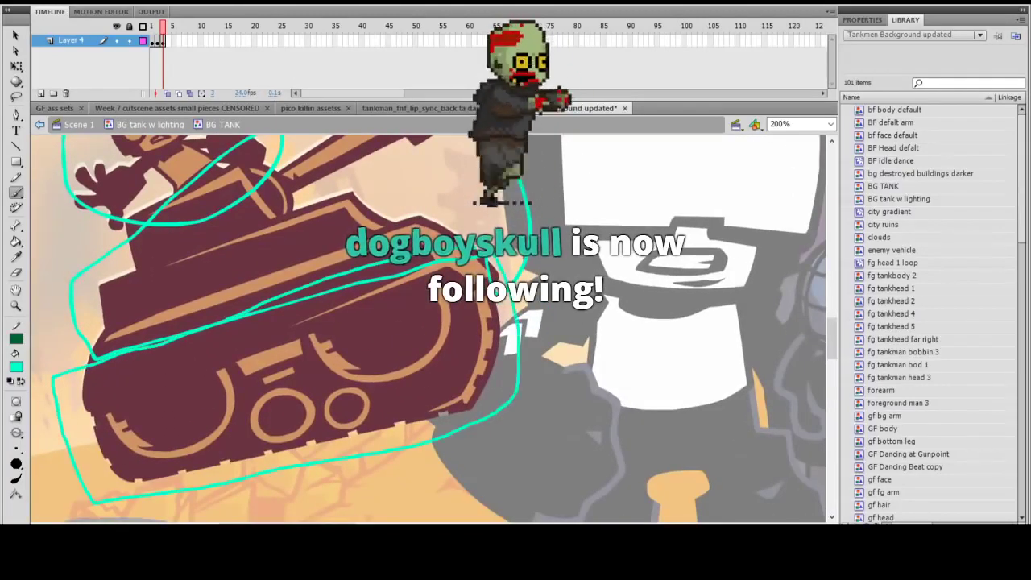
Step: Compare the artwork of BG TANK's first and third frames by going back and forth through its timeline
{"action": "left_click_drag", "start_coordinate": [411, 265], "coordinate": [430, 292]}
{"action": "left_click", "coordinate": [151, 29]}
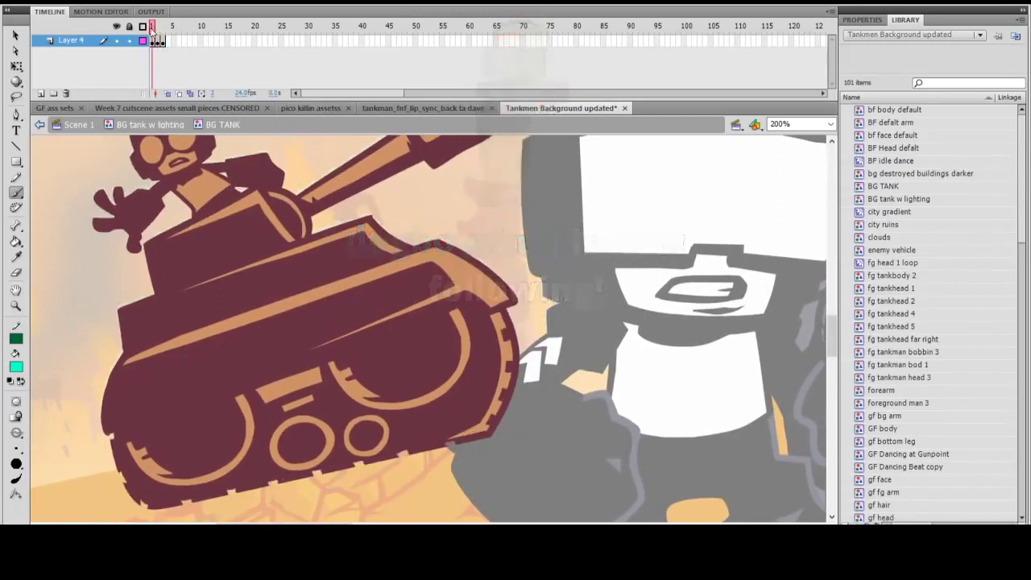
{"action": "mouse_move", "coordinate": [151, 26]}
{"action": "left_mouse_down"}
{"action": "mouse_move", "coordinate": [174, 28]}
{"action": "mouse_move", "coordinate": [156, 39]}
{"action": "mouse_move", "coordinate": [177, 49]}
{"action": "mouse_move", "coordinate": [156, 58]}
{"action": "mouse_move", "coordinate": [197, 54]}
{"action": "mouse_move", "coordinate": [137, 79]}
{"action": "mouse_move", "coordinate": [204, 92]}
{"action": "mouse_move", "coordinate": [136, 121]}
{"action": "left_mouse_up"}
{"action": "scroll", "coordinate": [362, 387], "scroll_direction": "up", "scroll_amount": 4}
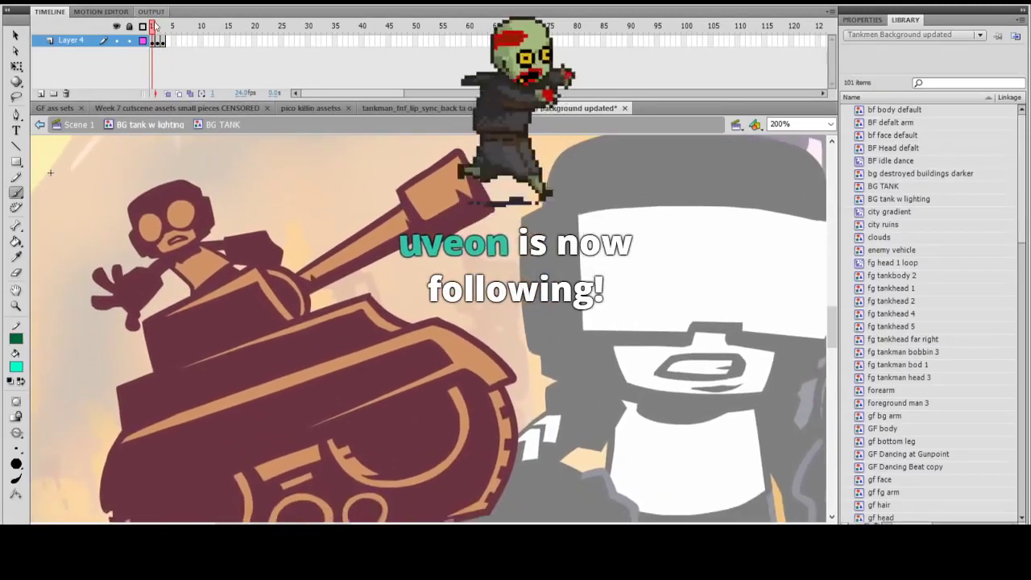
{"action": "mouse_move", "coordinate": [159, 34]}
{"action": "left_mouse_down"}
{"action": "mouse_move", "coordinate": [149, 44]}
{"action": "mouse_move", "coordinate": [174, 50]}
{"action": "mouse_move", "coordinate": [167, 60]}
{"action": "mouse_move", "coordinate": [186, 57]}
{"action": "left_mouse_up"}
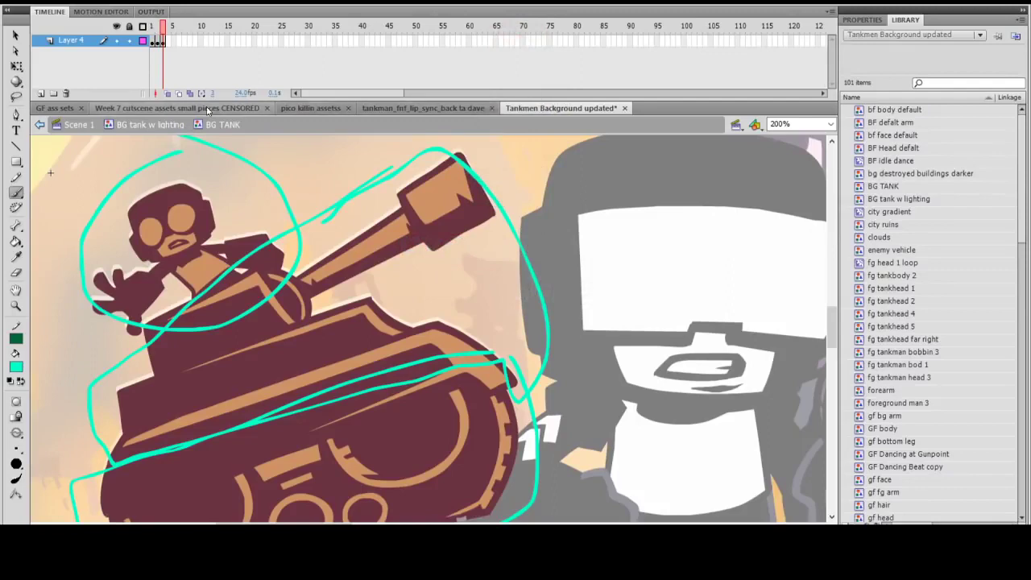
Step: Undo the cyan brush outlines on the tank and deselect its dark fill with the Selection tool
{"action": "key", "text": "ctrl+z"}
{"action": "key", "text": "ctrl+z"}
{"action": "key", "text": "ctrl+z"}
{"action": "key", "text": "ctrl+z"}
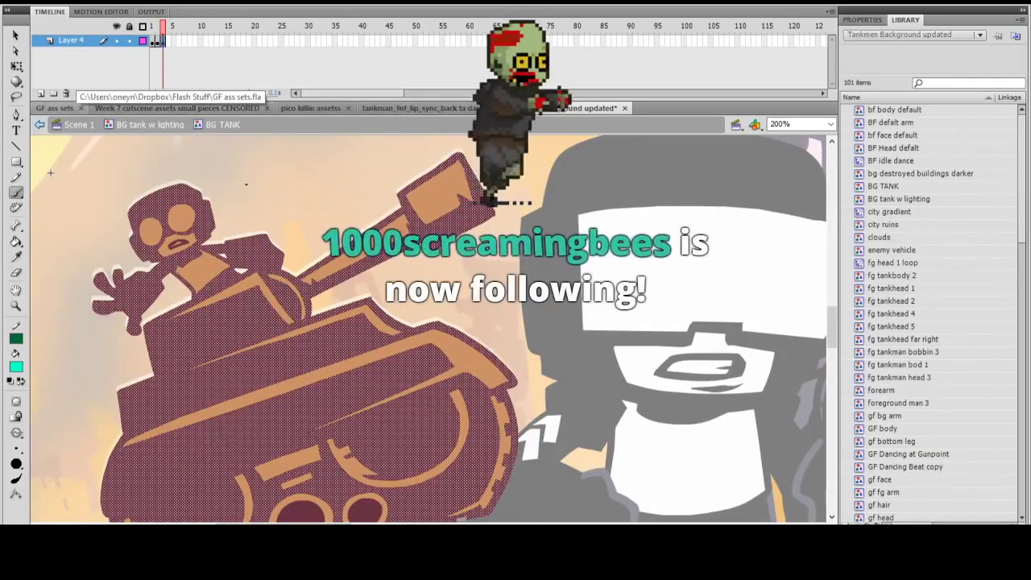
{"action": "left_click", "coordinate": [16, 35]}
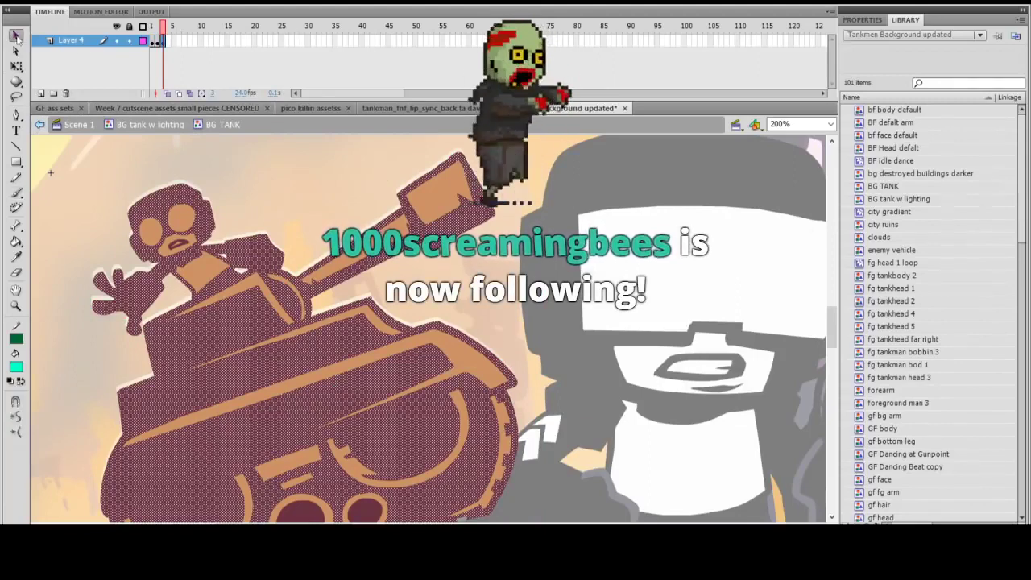
{"action": "left_click", "coordinate": [277, 190]}
{"action": "left_click_drag", "start_coordinate": [315, 310], "coordinate": [335, 318]}
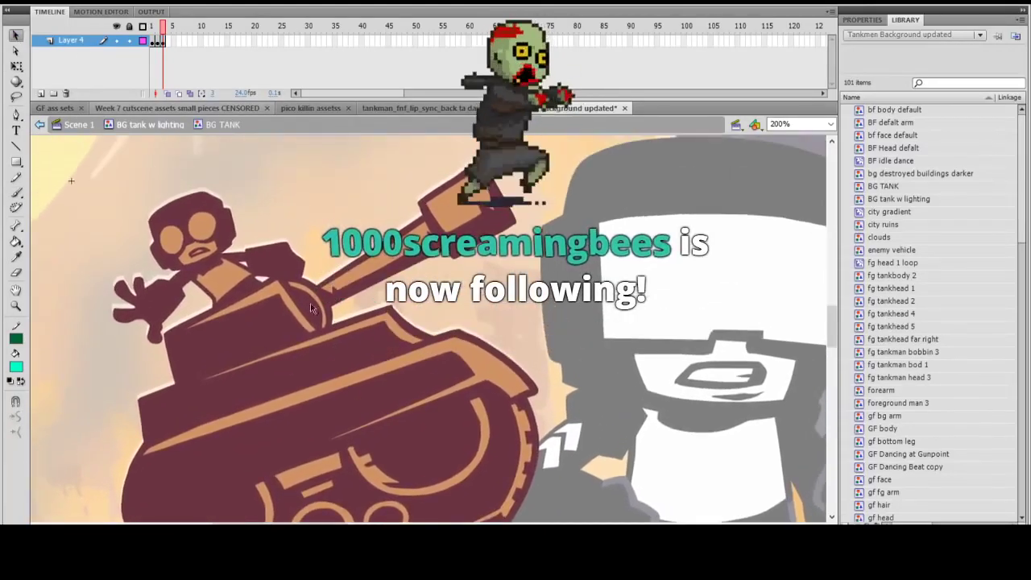
Step: Leave the BG TANK symbol, zoom out to 50% and return to the main scene
{"action": "left_click", "coordinate": [39, 125]}
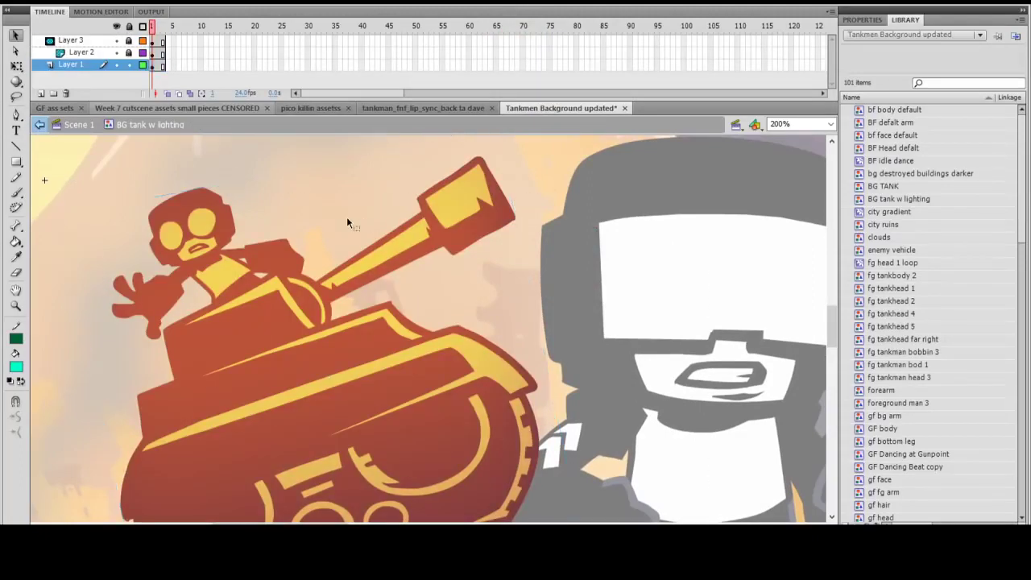
{"action": "left_click_drag", "start_coordinate": [347, 219], "coordinate": [297, 275]}
{"action": "key", "text": "ctrl+minus"}
{"action": "left_click_drag", "start_coordinate": [472, 274], "coordinate": [283, 285]}
{"action": "key", "text": "ctrl+minus"}
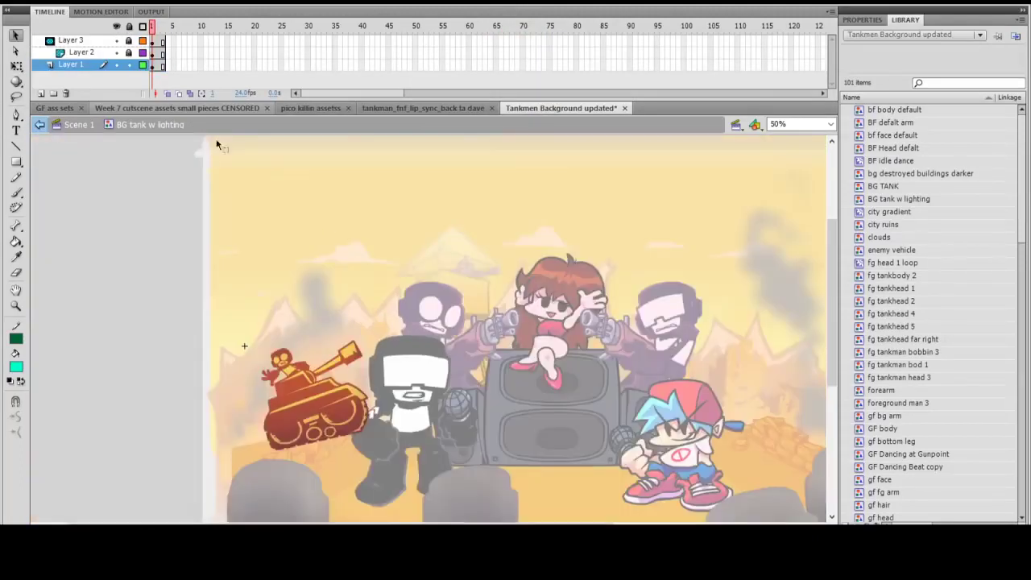
{"action": "left_click", "coordinate": [78, 125]}
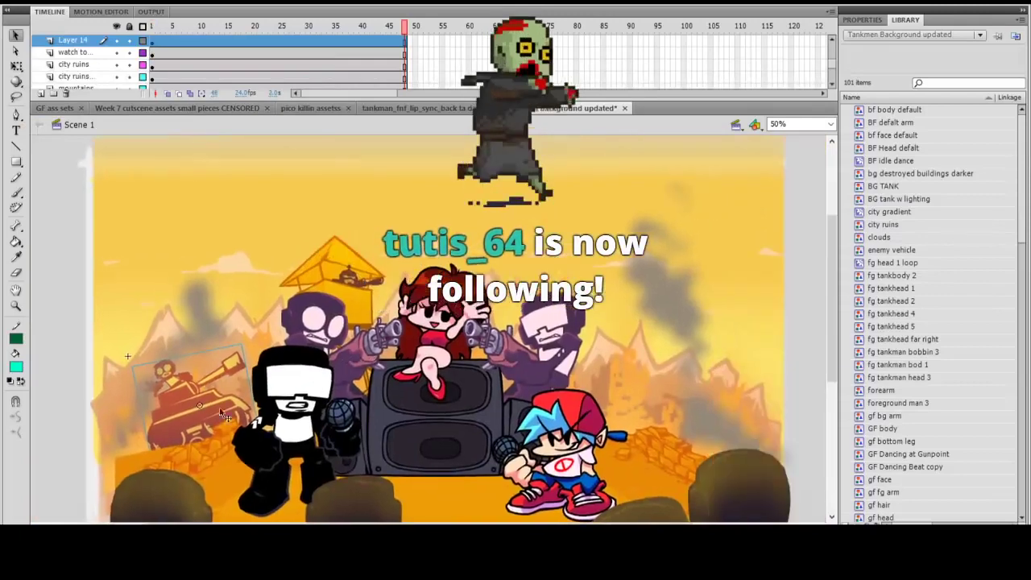
Step: Try to move the background tank across to the right side of the scene, and undo it
{"action": "left_click_drag", "start_coordinate": [214, 418], "coordinate": [677, 402]}
{"action": "key", "text": "ctrl+z"}
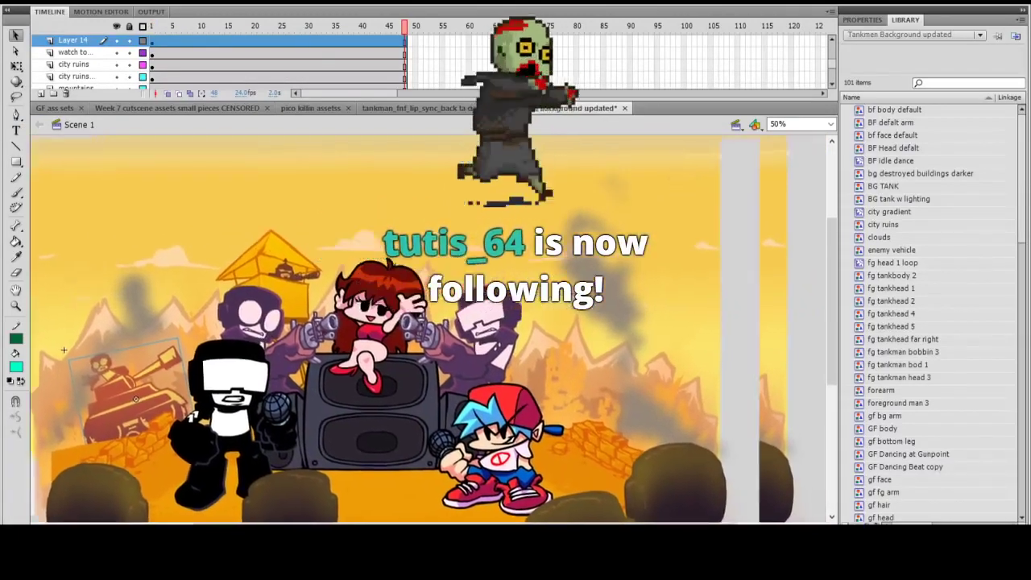
{"action": "scroll", "coordinate": [64, 349], "scroll_direction": "right", "scroll_amount": 1}
Step: Return the main timeline to frame 1 and open the smoke to blur symbol behind the characters
{"action": "left_click_drag", "start_coordinate": [206, 32], "coordinate": [150, 98]}
{"action": "left_click_drag", "start_coordinate": [410, 273], "coordinate": [343, 271]}
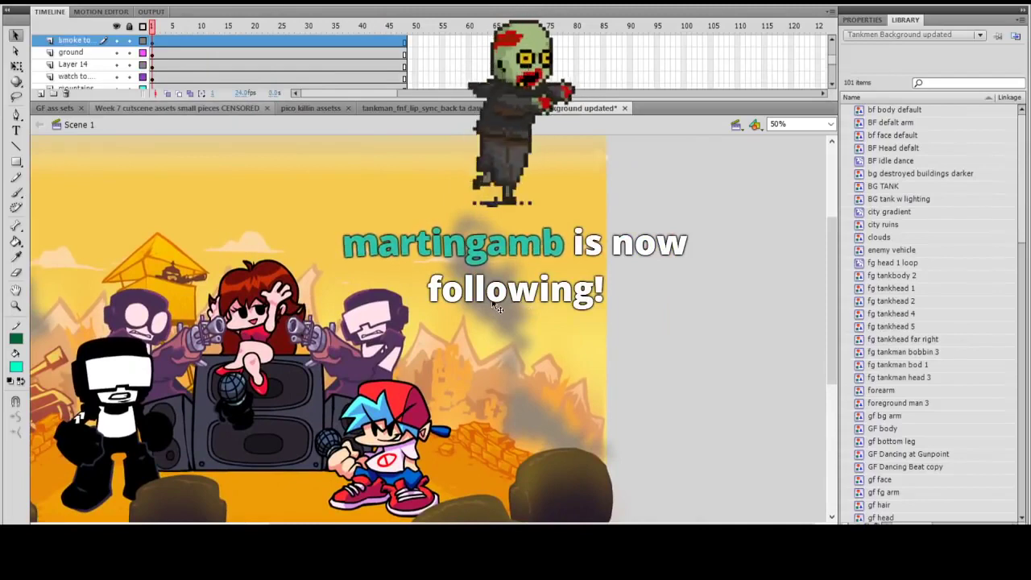
{"action": "double_click", "coordinate": [498, 311]}
{"action": "left_click", "coordinate": [553, 330], "text": "ctrl"}
{"action": "left_click", "coordinate": [551, 338], "text": "ctrl+alt"}
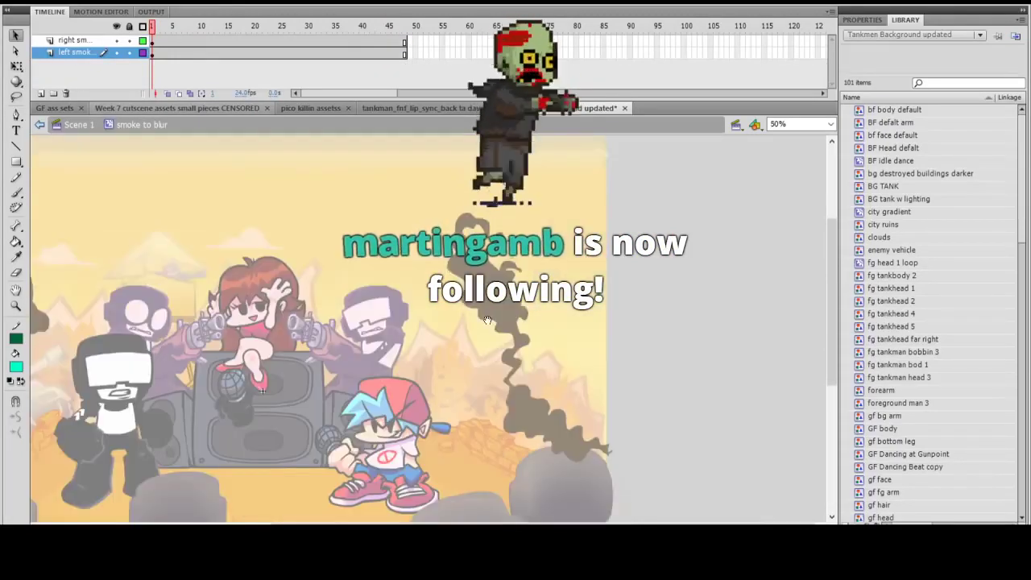
Step: Scrub the left and right smoke animation from frame 1 to frame 48 and return to the main scene
{"action": "left_click_drag", "start_coordinate": [153, 27], "coordinate": [179, 32]}
{"action": "left_click_drag", "start_coordinate": [187, 235], "coordinate": [326, 228]}
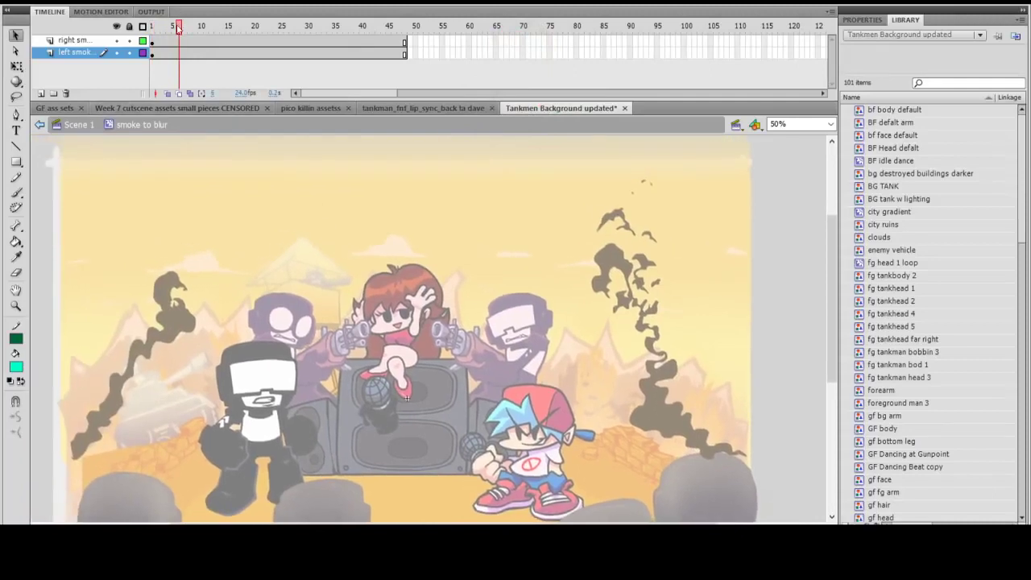
{"action": "left_click_drag", "start_coordinate": [179, 25], "coordinate": [50, 96]}
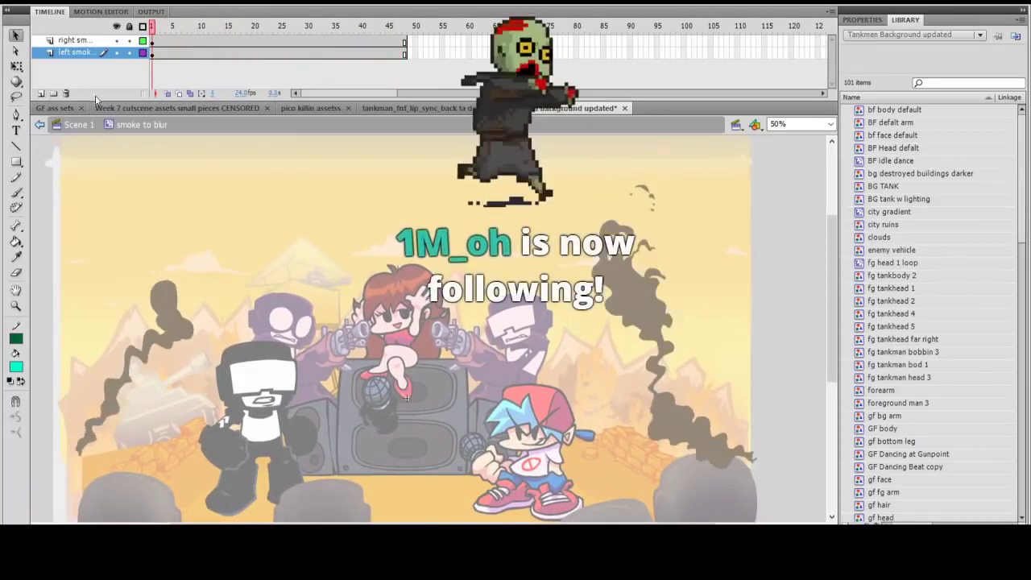
{"action": "left_click_drag", "start_coordinate": [140, 86], "coordinate": [96, 95]}
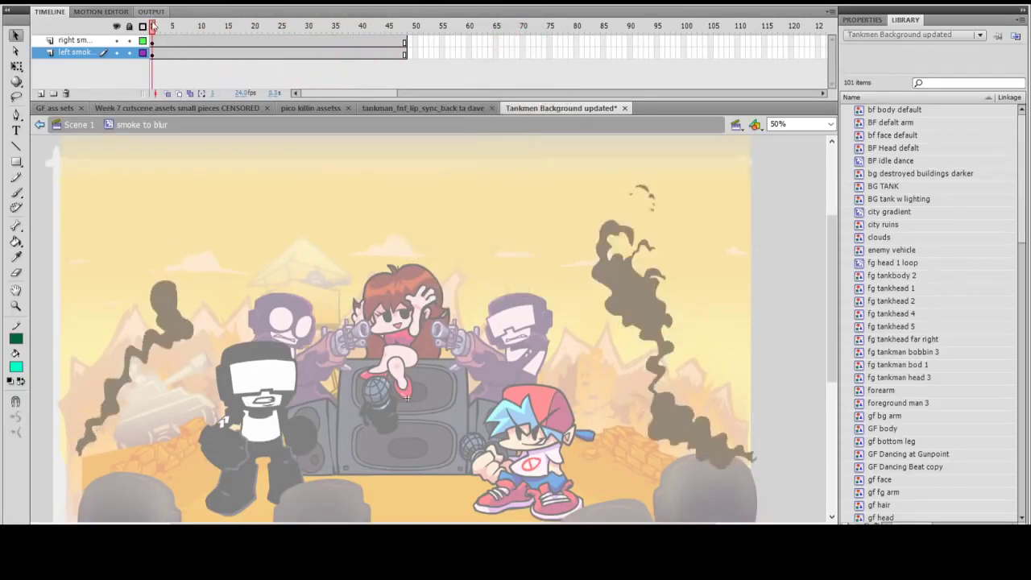
{"action": "left_click_drag", "start_coordinate": [153, 25], "coordinate": [407, 70]}
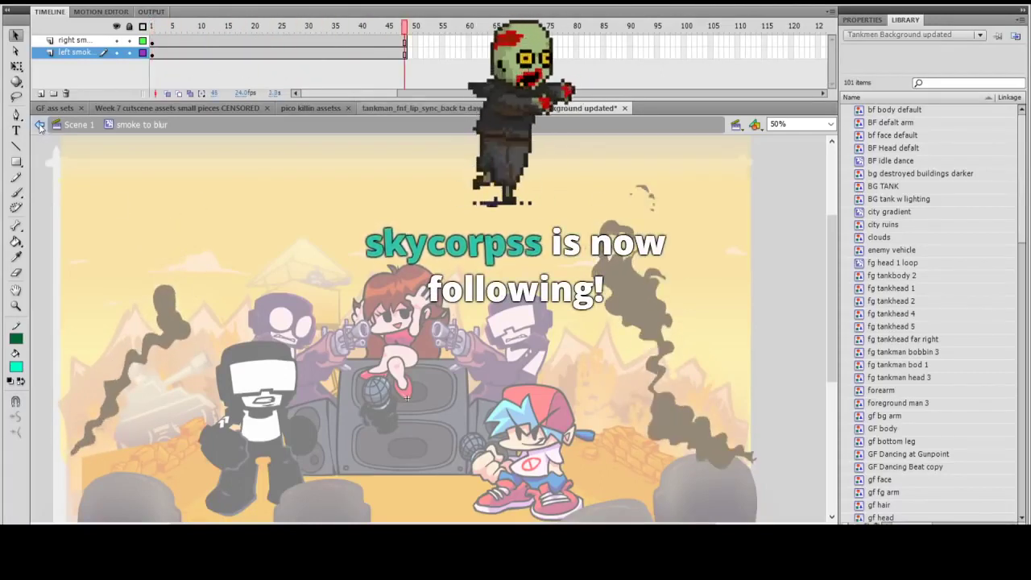
{"action": "left_click", "coordinate": [39, 127]}
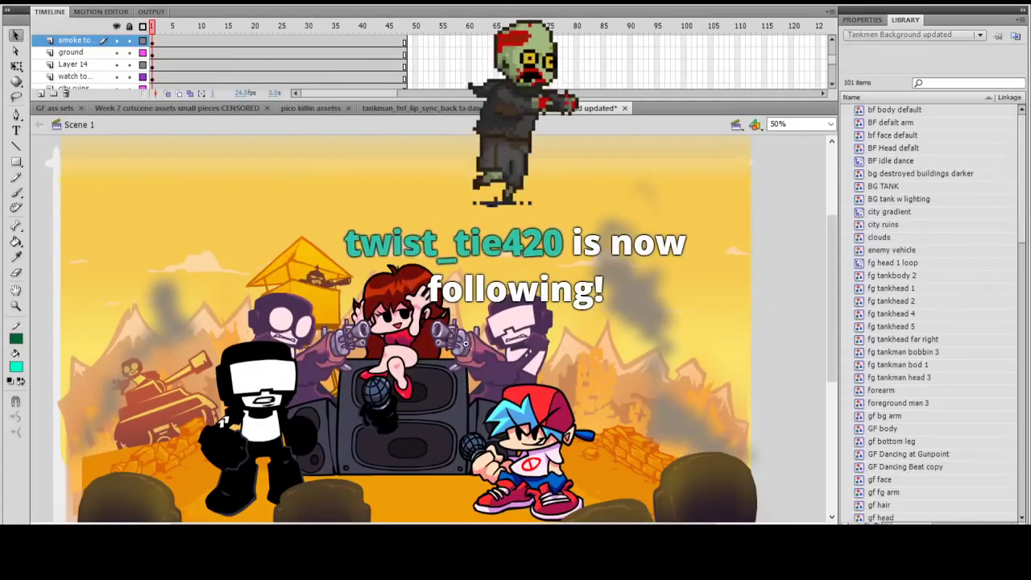
Step: Open the fg tankhead 4 symbol in the foreground and scrub its animation from frame 1 to frame 15
{"action": "key", "text": "ctrl+="}
{"action": "left_click_drag", "start_coordinate": [400, 396], "coordinate": [556, 137]}
{"action": "mouse_move", "coordinate": [479, 343]}
{"action": "left_mouse_down"}
{"action": "mouse_move", "coordinate": [534, 256]}
{"action": "mouse_move", "coordinate": [491, 328]}
{"action": "left_mouse_up"}
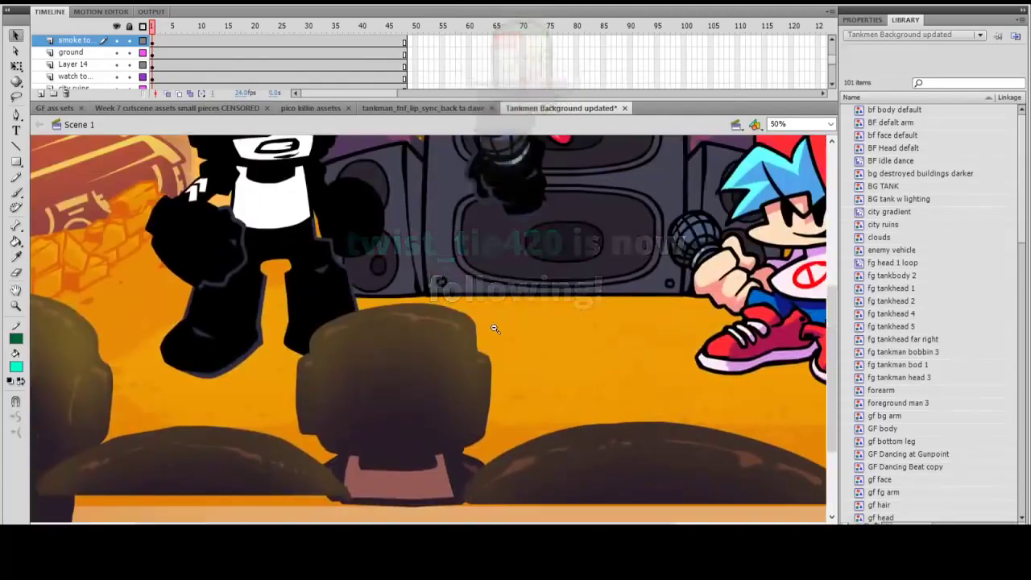
{"action": "key", "text": "ctrl+minus"}
{"action": "left_click", "coordinate": [489, 403]}
{"action": "double_click", "coordinate": [489, 407]}
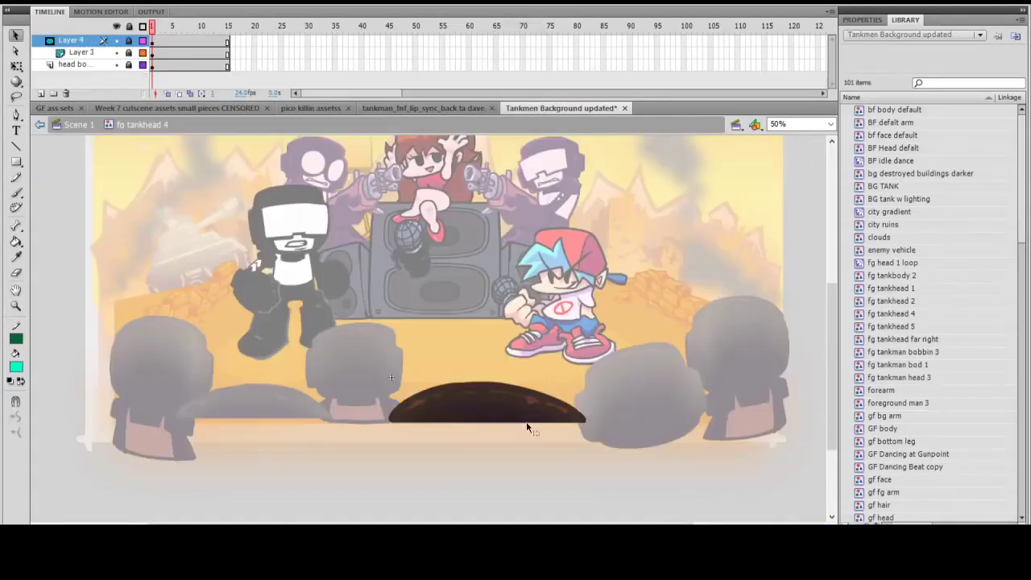
{"action": "mouse_move", "coordinate": [152, 27]}
{"action": "left_mouse_down"}
{"action": "mouse_move", "coordinate": [181, 27]}
{"action": "mouse_move", "coordinate": [165, 26]}
{"action": "left_mouse_up"}
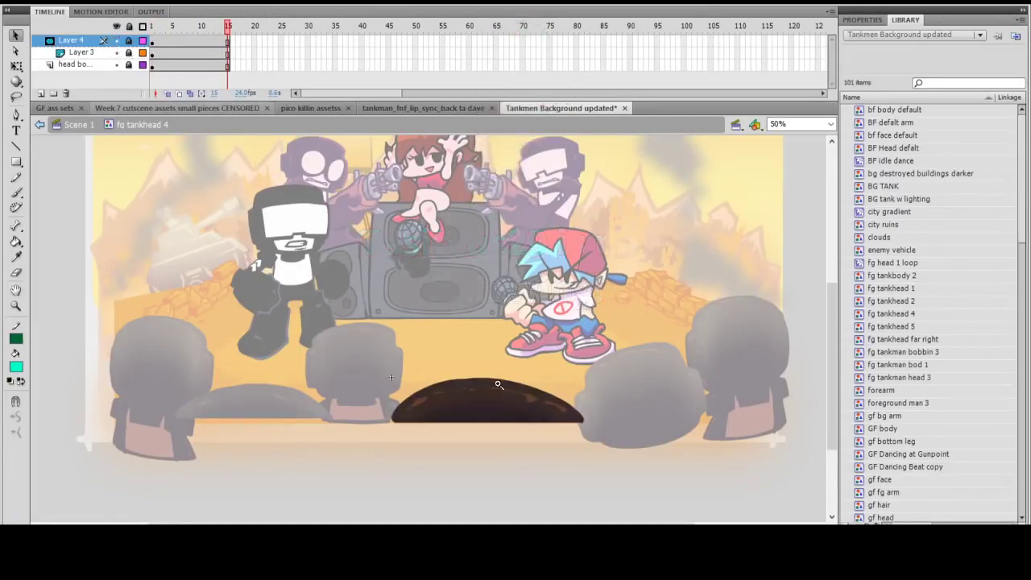
Step: Toggle Layer 3's visibility to compare the foreground head with and without its lighting gradient, and return to the main scene
{"action": "left_click", "coordinate": [494, 420]}
{"action": "left_click", "coordinate": [430, 327]}
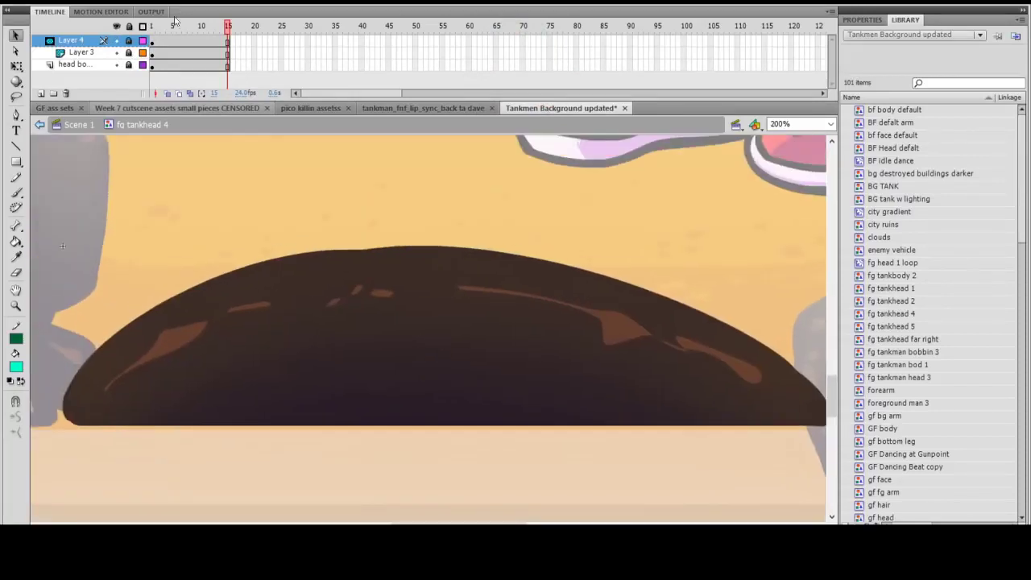
{"action": "left_click", "coordinate": [117, 53]}
{"action": "left_click", "coordinate": [117, 52]}
{"action": "left_click", "coordinate": [117, 53]}
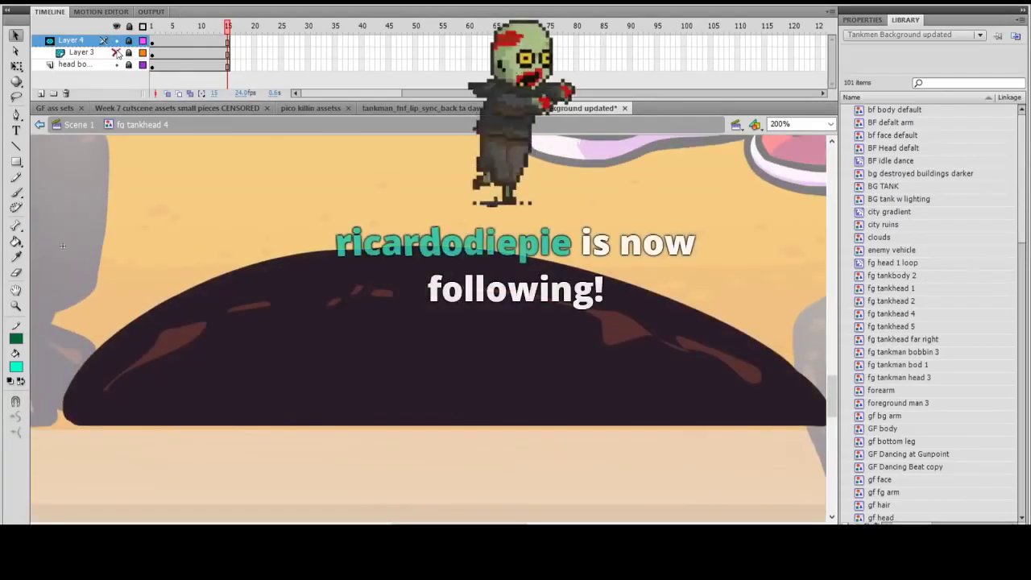
{"action": "left_click", "coordinate": [117, 53]}
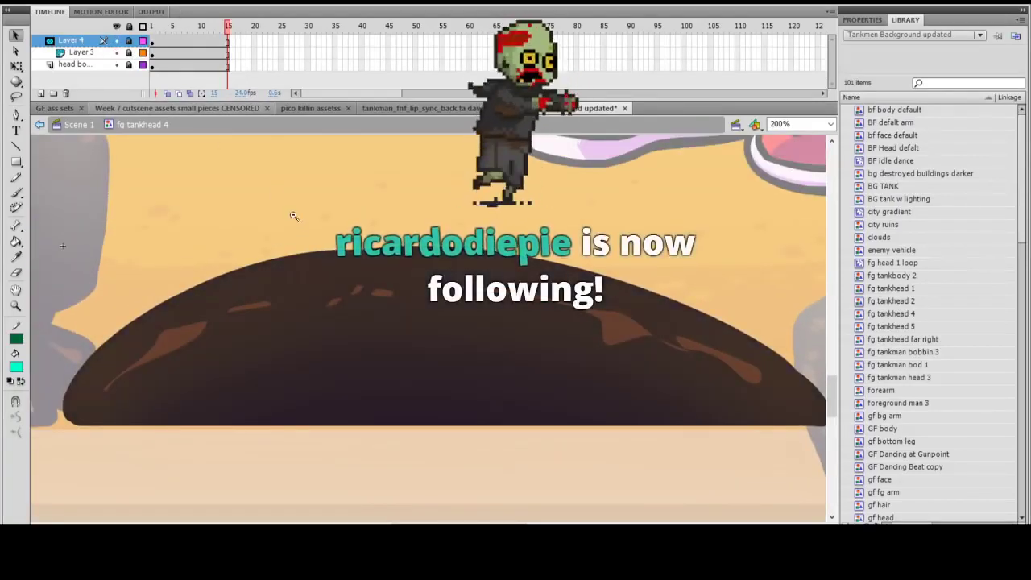
{"action": "key", "text": "ctrl+minus"}
{"action": "key", "text": "ctrl+minus"}
{"action": "left_click_drag", "start_coordinate": [349, 263], "coordinate": [284, 343]}
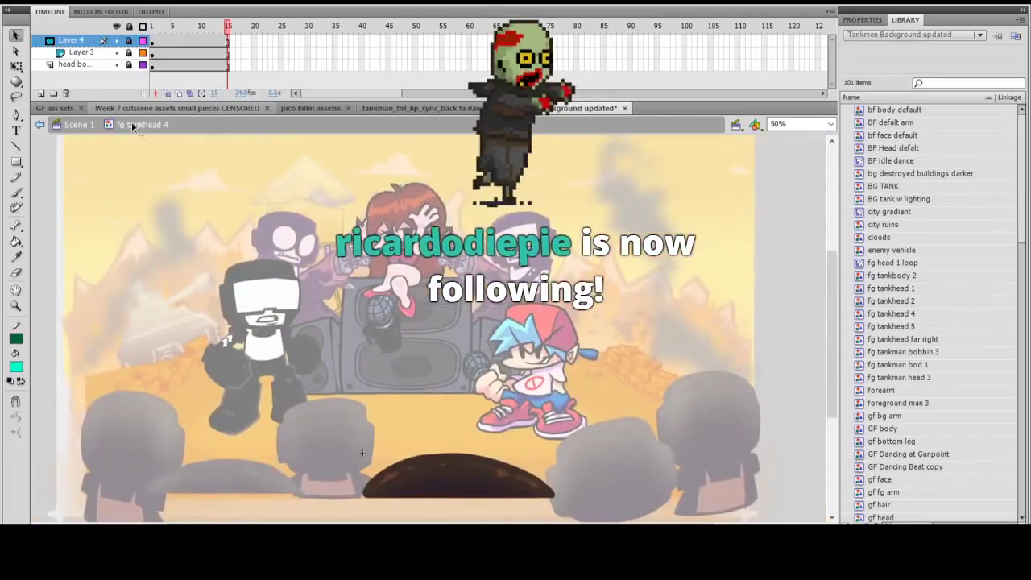
{"action": "left_click", "coordinate": [39, 124]}
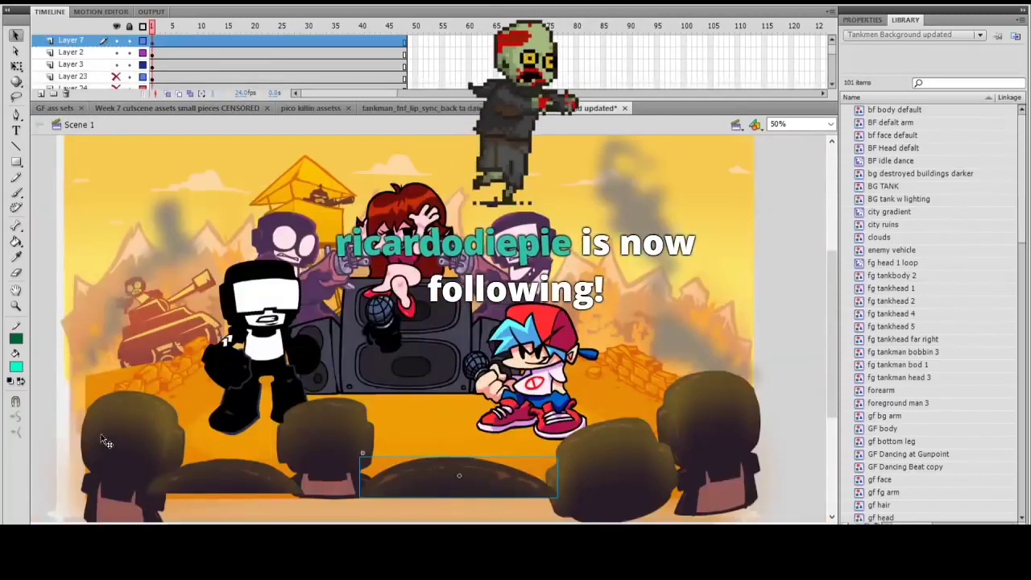
Step: Try to move the far-left and far-right foreground heads upward in the scene, and undo both moves
{"action": "left_click_drag", "start_coordinate": [101, 439], "coordinate": [106, 366]}
{"action": "left_click_drag", "start_coordinate": [730, 406], "coordinate": [710, 324]}
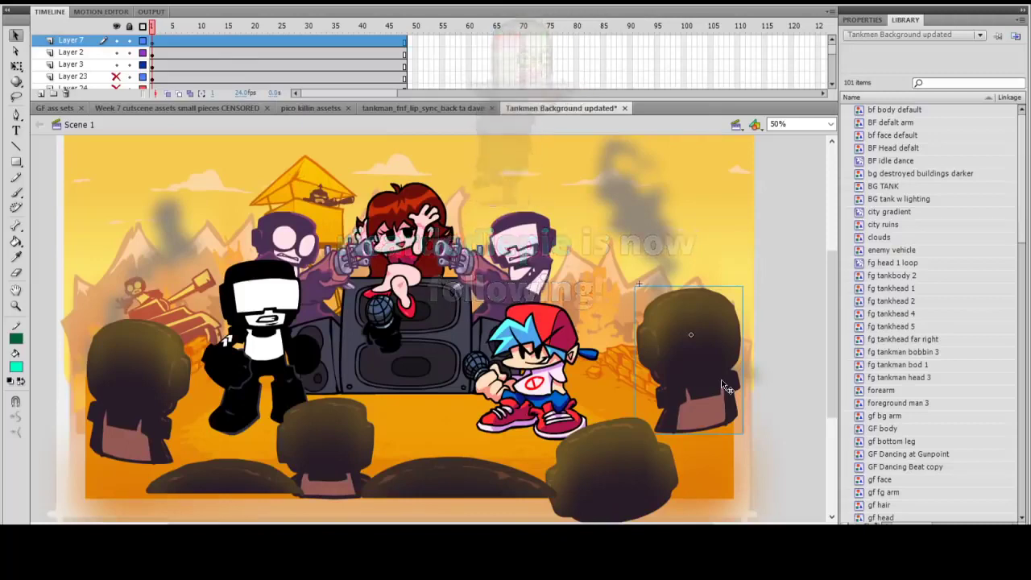
{"action": "key", "text": "ctrl+z"}
{"action": "key", "text": "ctrl+z"}
{"action": "left_click", "coordinate": [761, 340]}
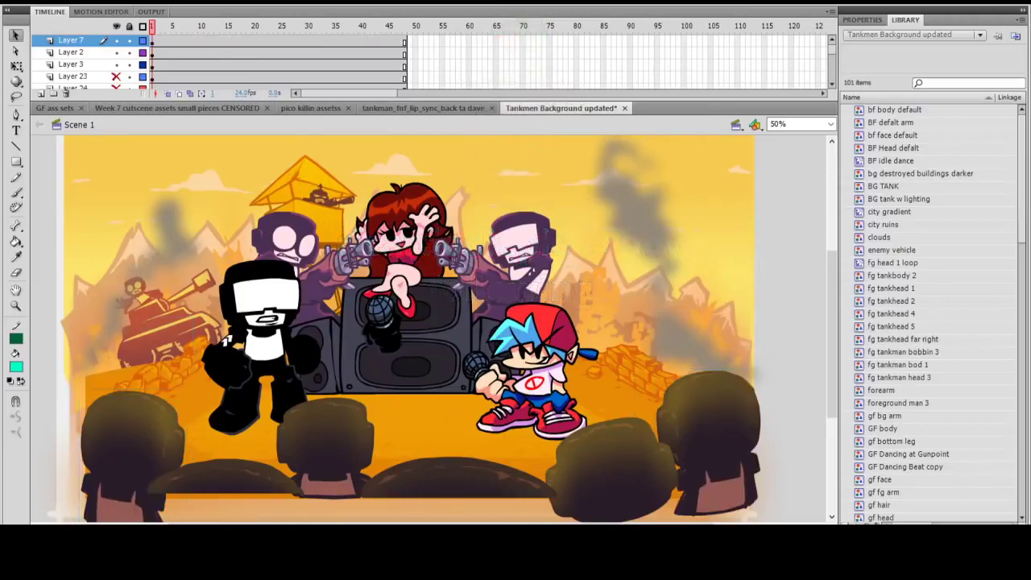
Step: Play the main scene's animation and scrub the timeline to frame 16
{"action": "key", "text": "Return"}
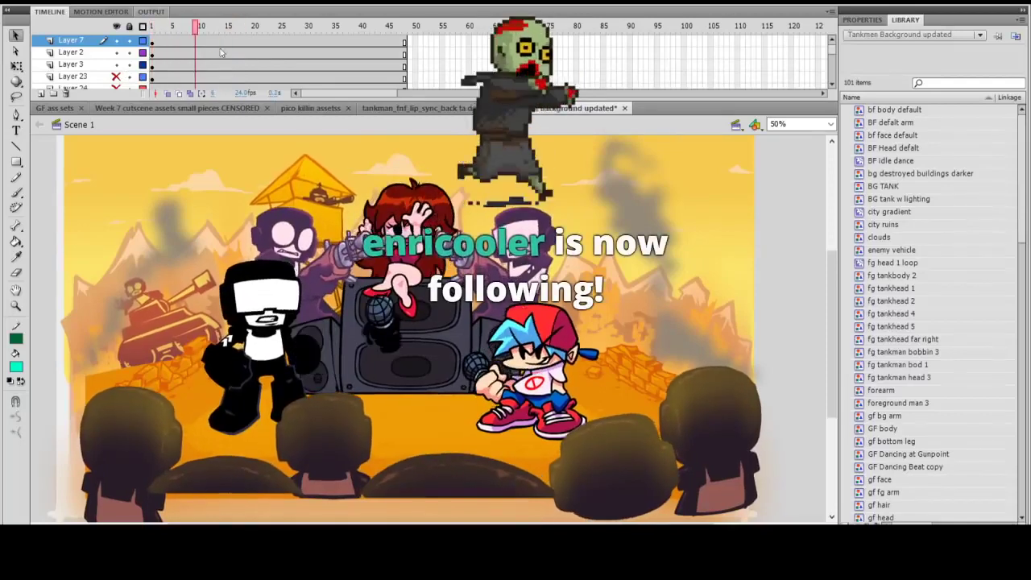
{"action": "left_click_drag", "start_coordinate": [330, 51], "coordinate": [233, 79]}
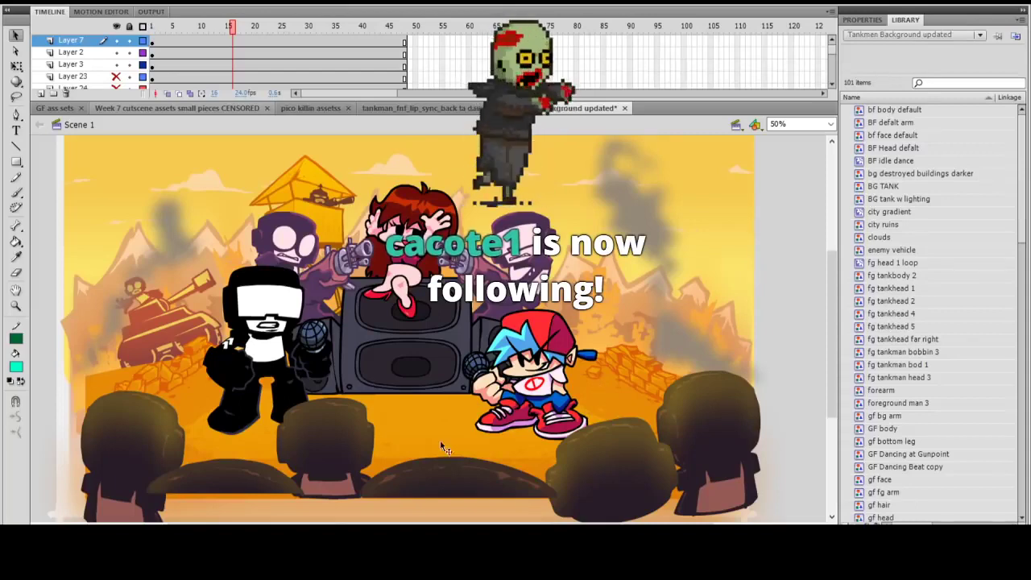
{"action": "scroll", "coordinate": [527, 457], "scroll_direction": "up", "scroll_amount": 2}
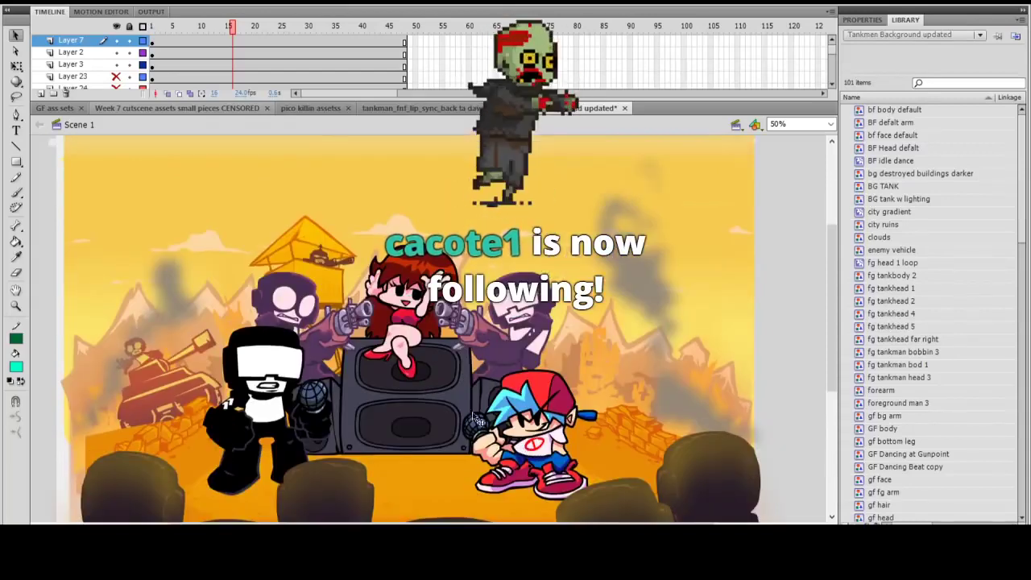
Step: Open the watchtower gradient color symbol and scrub its animation from frame 1 to frame 14
{"action": "double_click", "coordinate": [295, 241]}
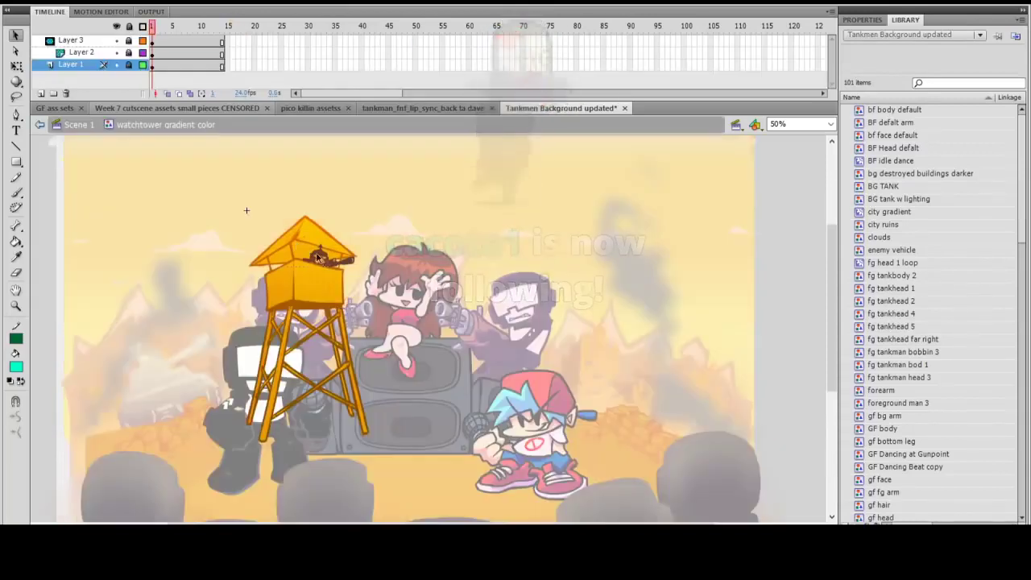
{"action": "key", "text": "ctrl+="}
{"action": "left_click_drag", "start_coordinate": [438, 334], "coordinate": [289, 239]}
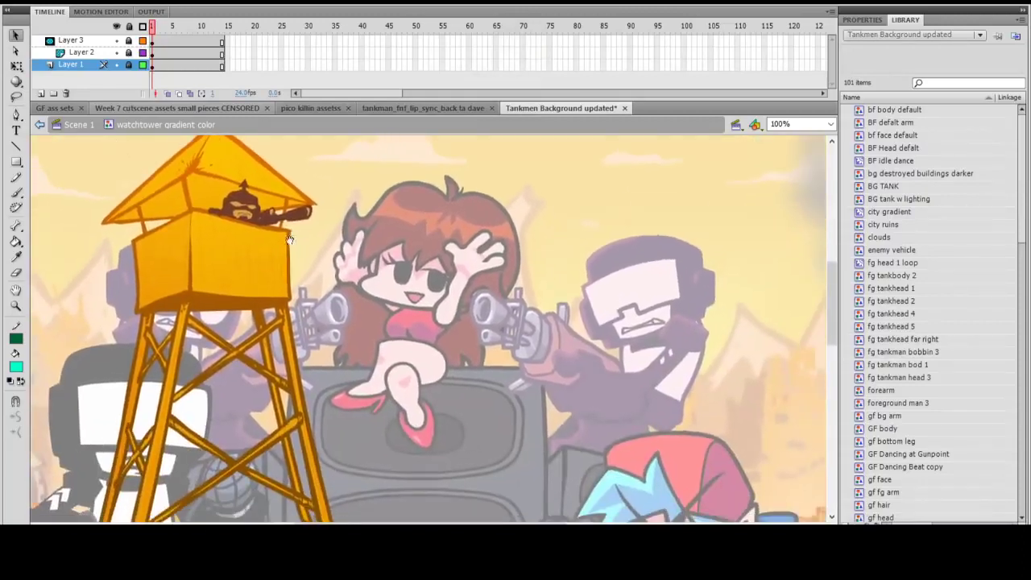
{"action": "left_click_drag", "start_coordinate": [156, 25], "coordinate": [96, 80]}
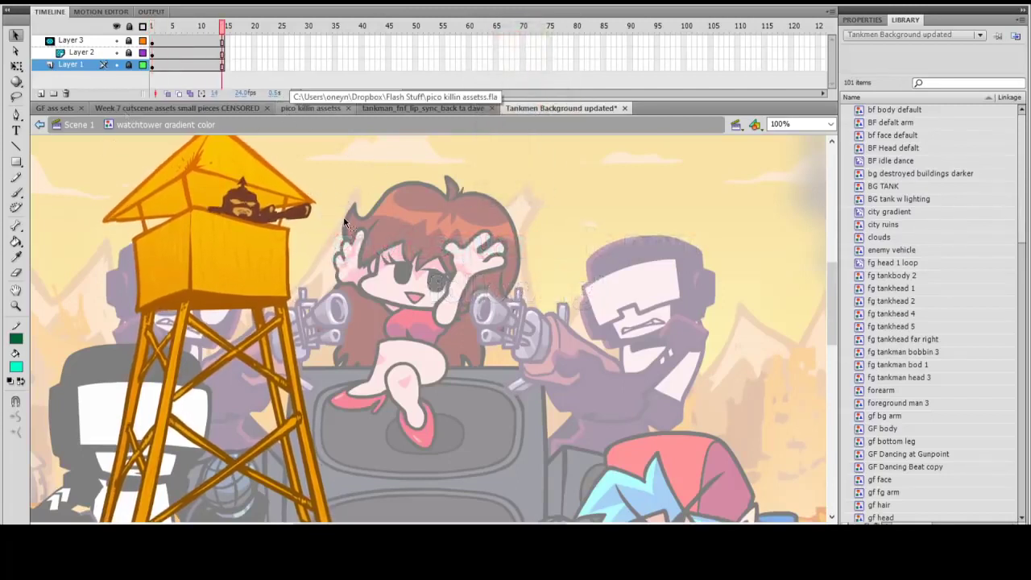
Step: Examine the watchtower's roof and sniper up close, and return to the main scene
{"action": "left_click", "coordinate": [309, 226]}
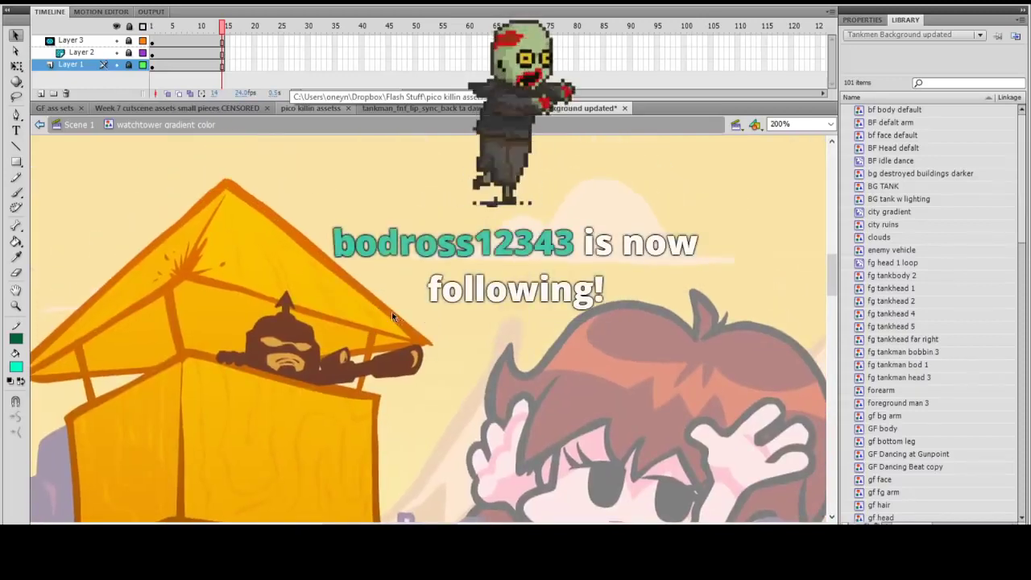
{"action": "left_click", "coordinate": [400, 313], "text": "ctrl+shift"}
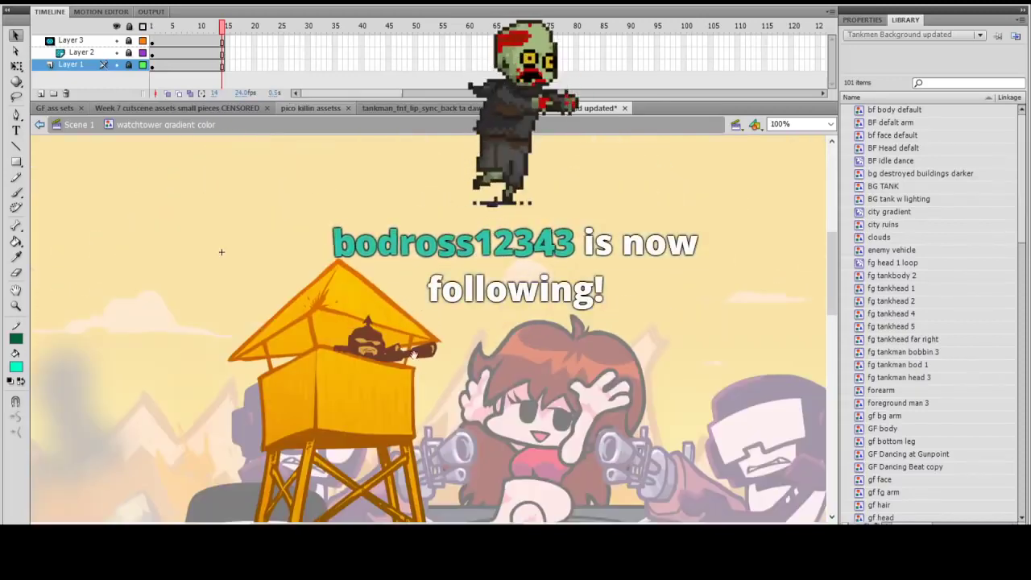
{"action": "left_click_drag", "start_coordinate": [491, 395], "coordinate": [335, 341]}
{"action": "left_click", "coordinate": [349, 297], "text": "ctrl+shift"}
{"action": "left_click", "coordinate": [378, 320], "text": "ctrl"}
{"action": "left_click", "coordinate": [41, 125]}
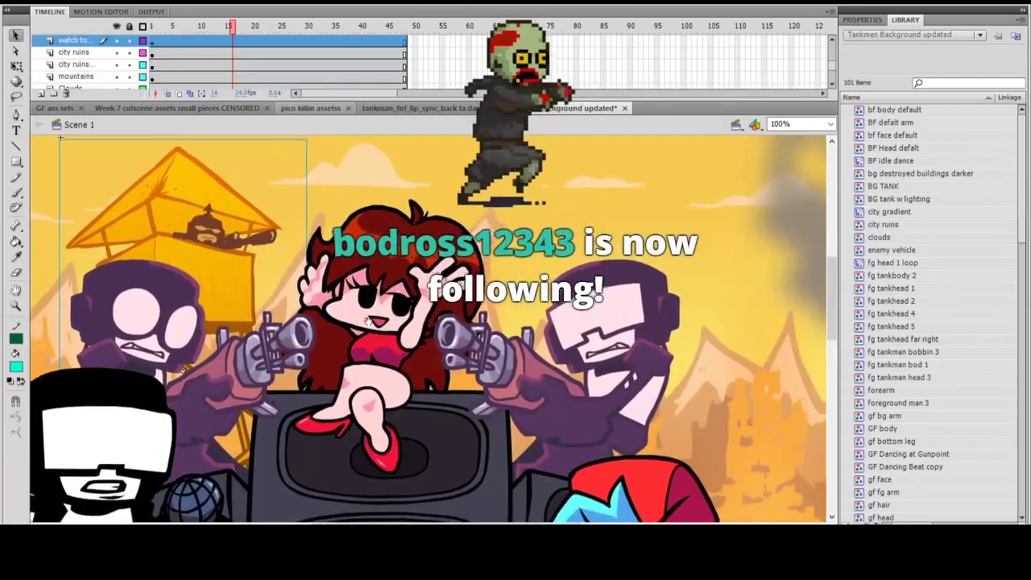
Step: Open the GF Dancing at Gunpoint symbol and scrub its dance animation from frame 1 to frame 14
{"action": "double_click", "coordinate": [367, 321]}
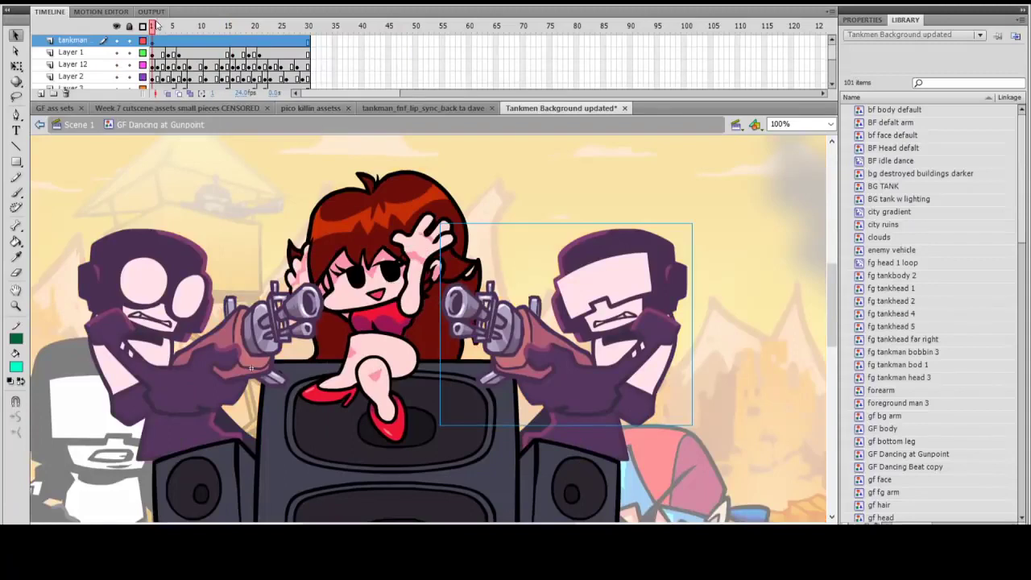
{"action": "left_click_drag", "start_coordinate": [157, 27], "coordinate": [136, 121]}
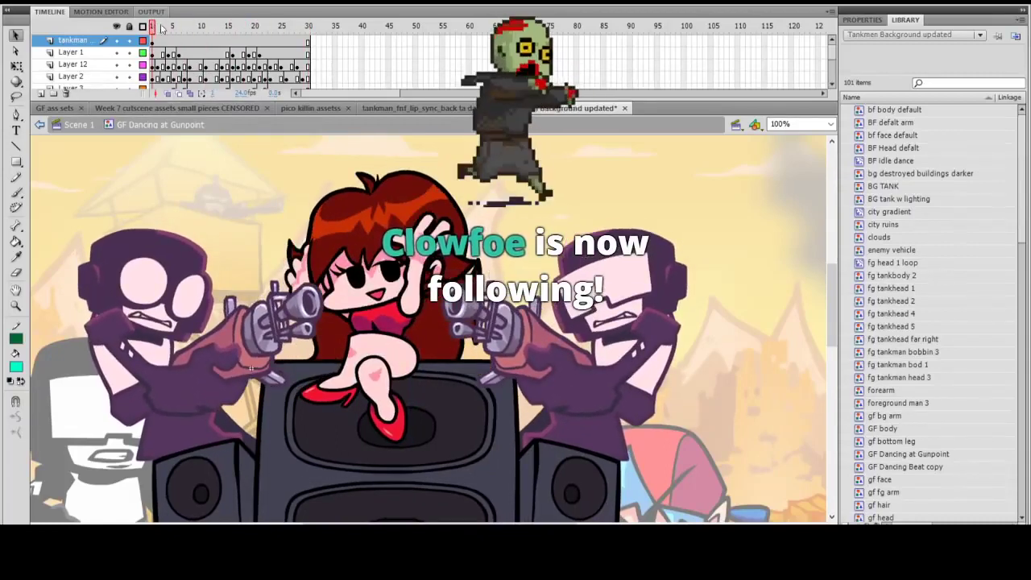
{"action": "left_click_drag", "start_coordinate": [161, 28], "coordinate": [223, 29]}
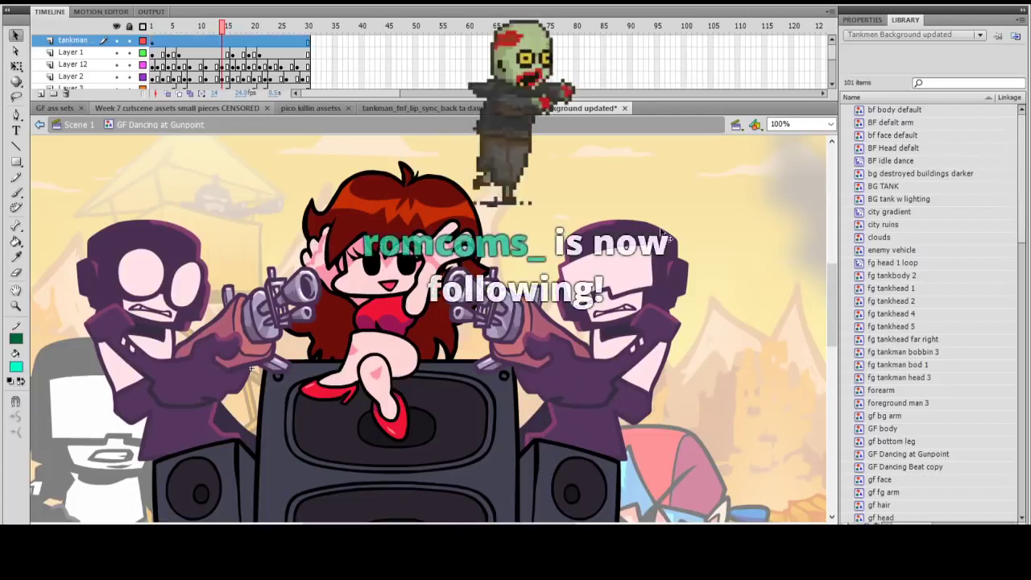
Step: Try to move the right tankman's upper body upward inside the symbol, undo the move and deselect it
{"action": "left_click_drag", "start_coordinate": [628, 338], "coordinate": [629, 302]}
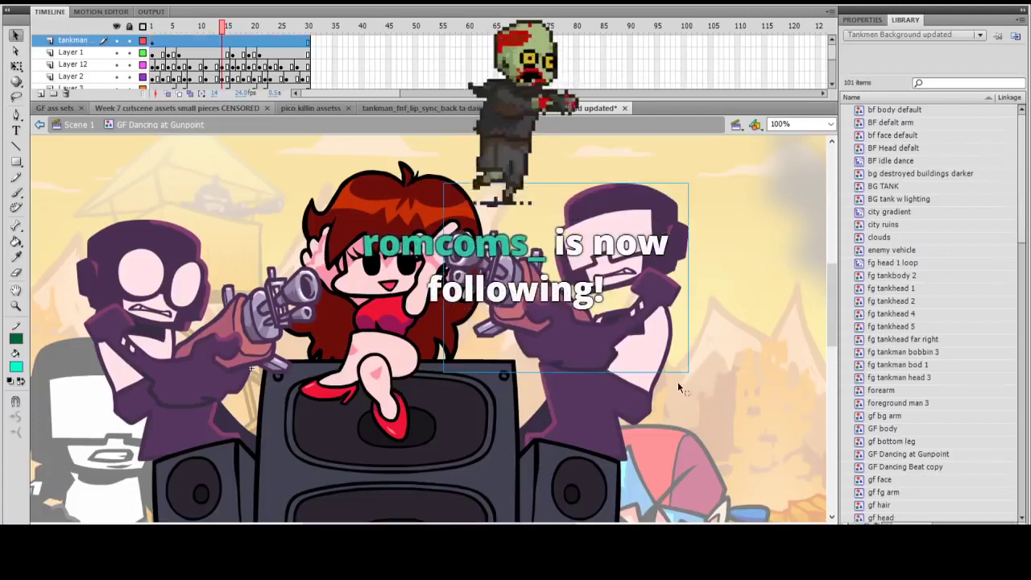
{"action": "key", "text": "ctrl+z"}
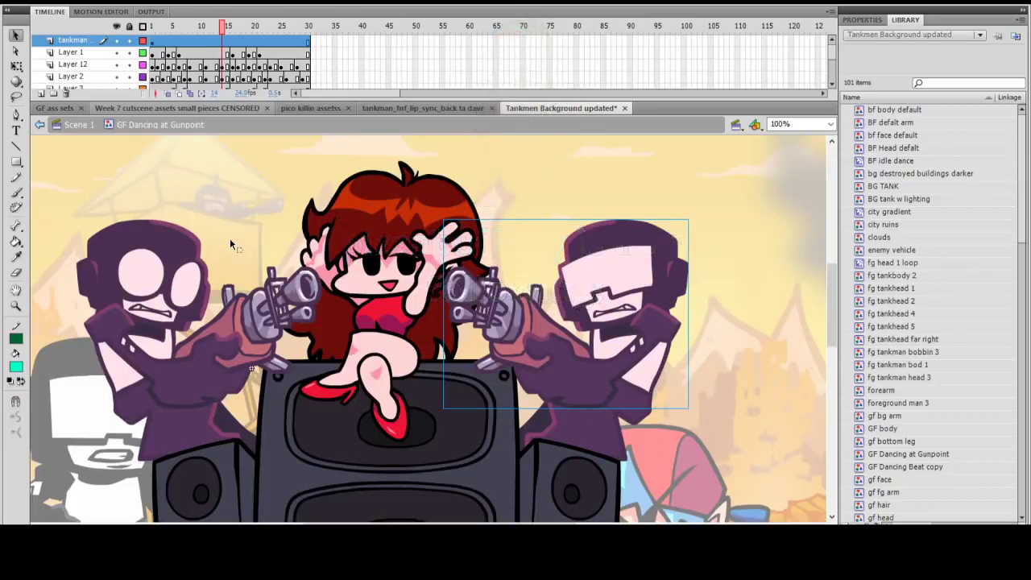
{"action": "left_click", "coordinate": [610, 183]}
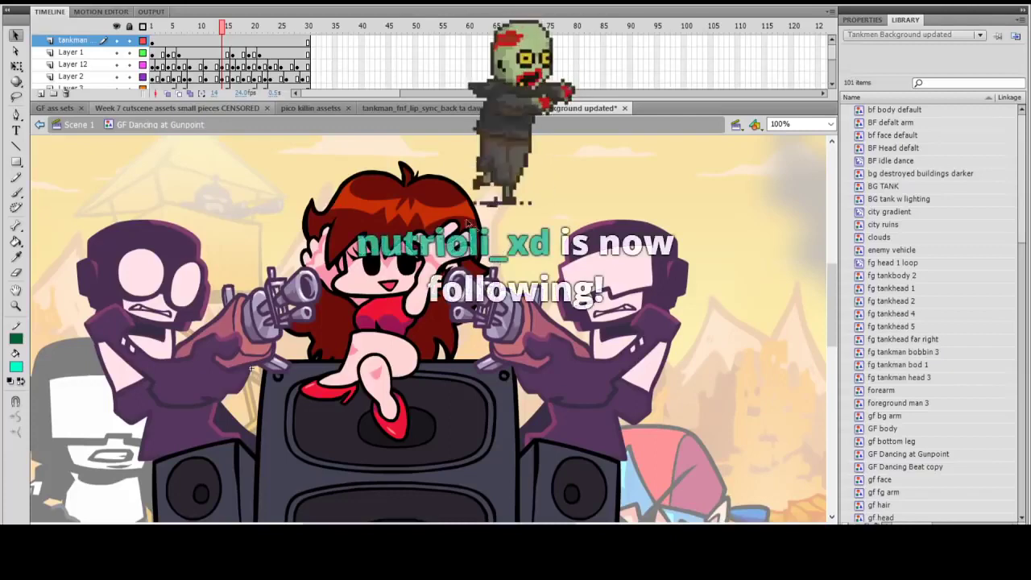
Step: Examine the dancing girl and both armed tankmen at 200%, and scrub the symbol's timeline back to frame 1
{"action": "key", "text": "ctrl+equal"}
{"action": "left_click_drag", "start_coordinate": [410, 348], "coordinate": [676, 403]}
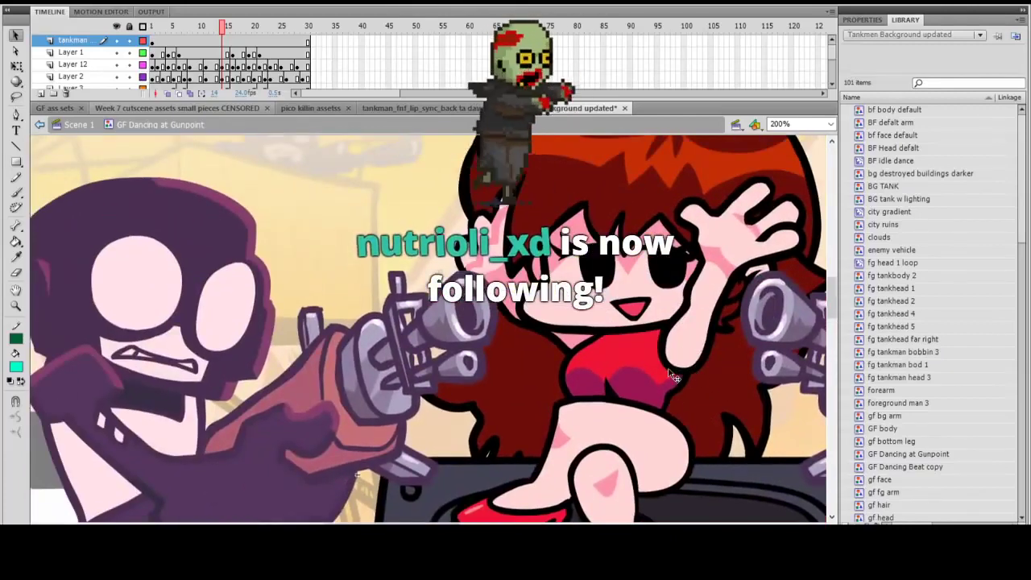
{"action": "left_click_drag", "start_coordinate": [779, 386], "coordinate": [452, 367]}
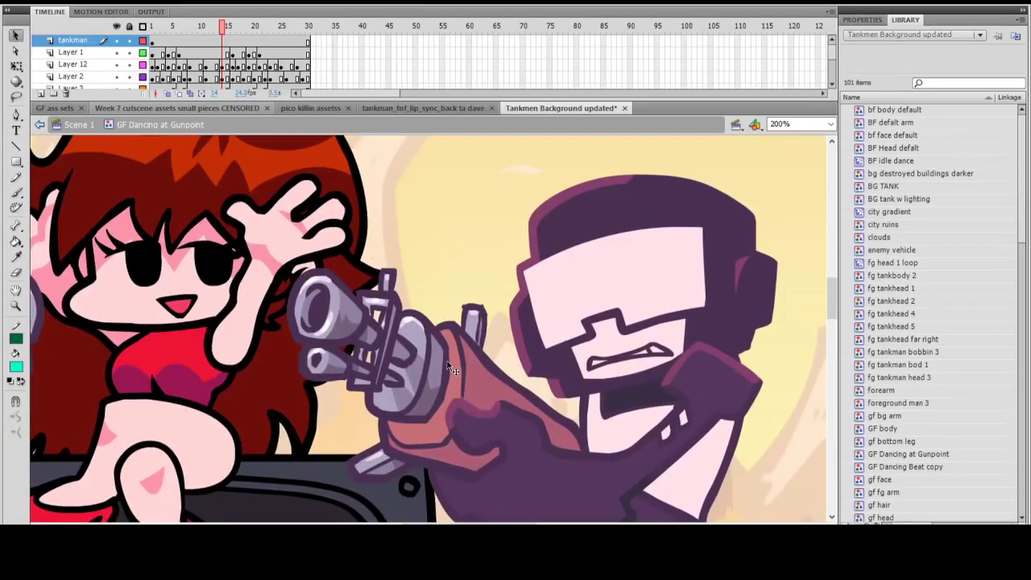
{"action": "left_click_drag", "start_coordinate": [411, 307], "coordinate": [402, 365]}
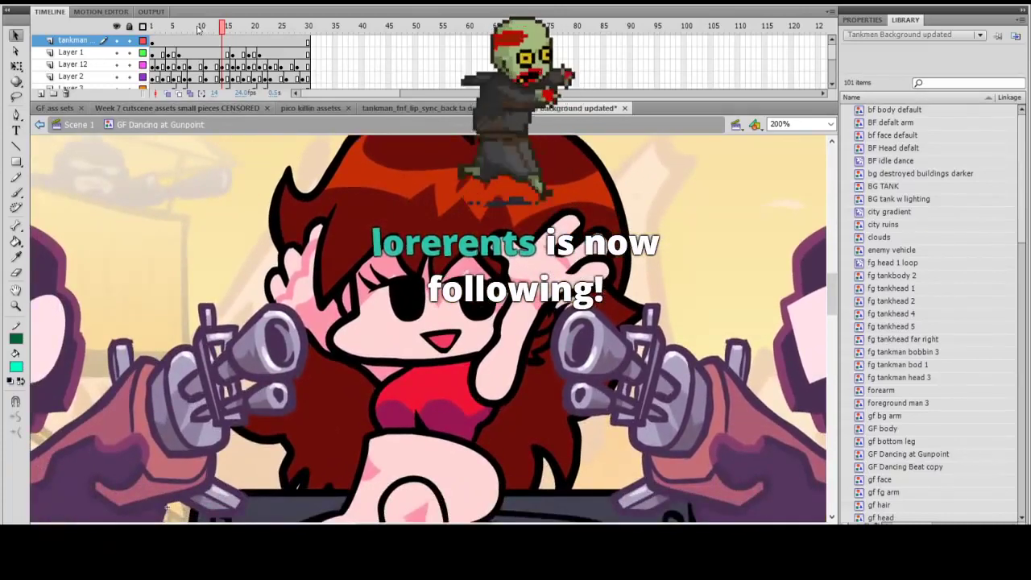
{"action": "left_click_drag", "start_coordinate": [198, 26], "coordinate": [132, 63]}
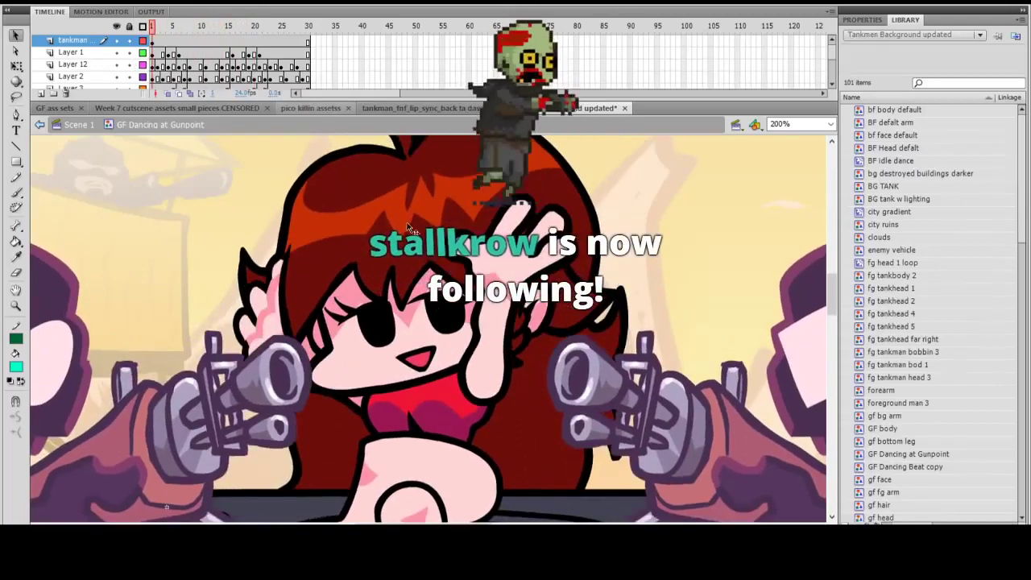
Step: Examine the whole gunpoint group at 100%, from the characters down to the speakers beneath them
{"action": "left_click", "coordinate": [231, 217], "text": "ctrl+shift"}
{"action": "left_click_drag", "start_coordinate": [231, 217], "coordinate": [16, 111]}
{"action": "left_click_drag", "start_coordinate": [179, 369], "coordinate": [345, 374]}
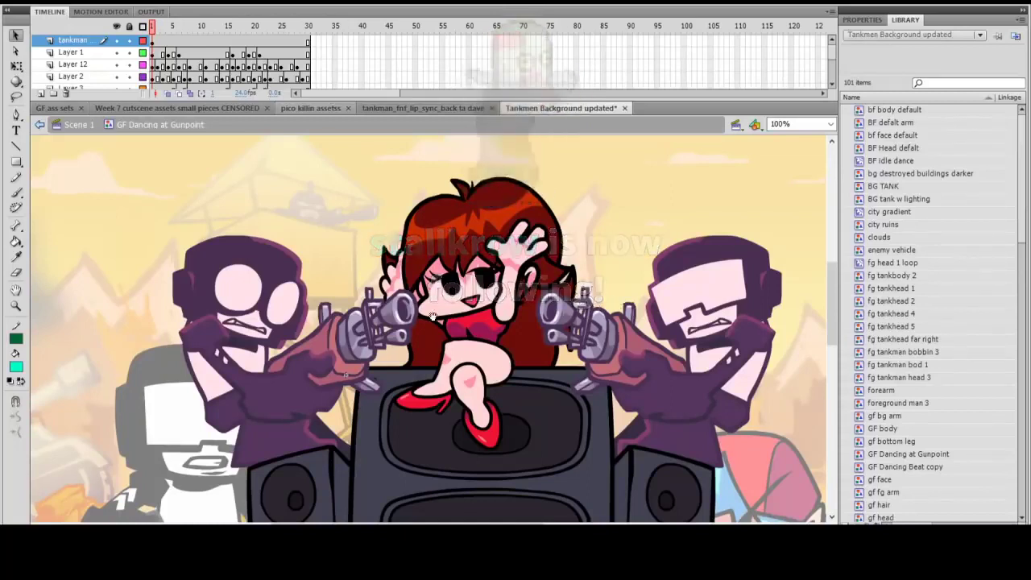
{"action": "left_click_drag", "start_coordinate": [346, 373], "coordinate": [266, 354]}
{"action": "left_click_drag", "start_coordinate": [339, 286], "coordinate": [375, 305]}
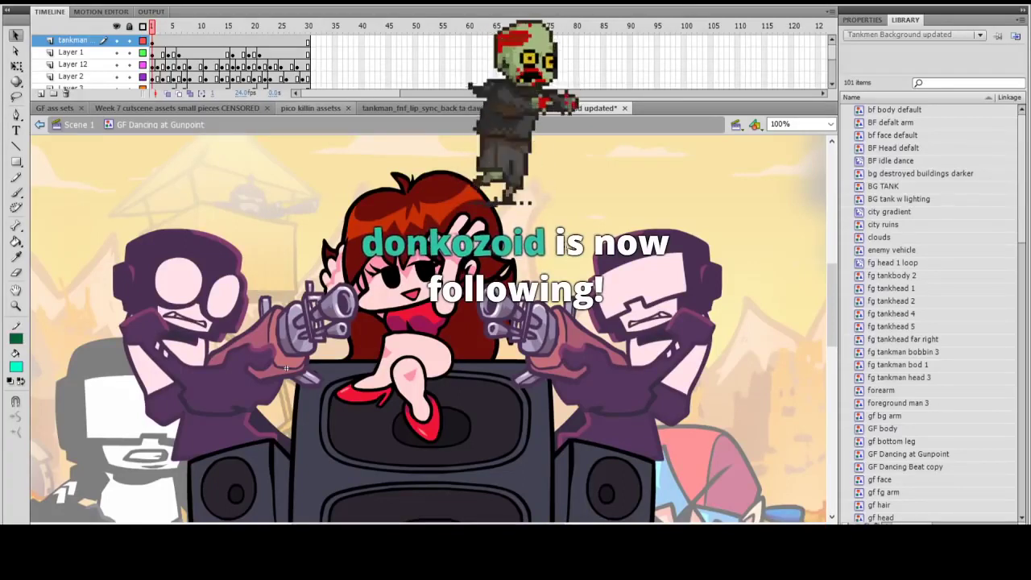
{"action": "scroll", "coordinate": [509, 320], "scroll_direction": "down", "scroll_amount": 5}
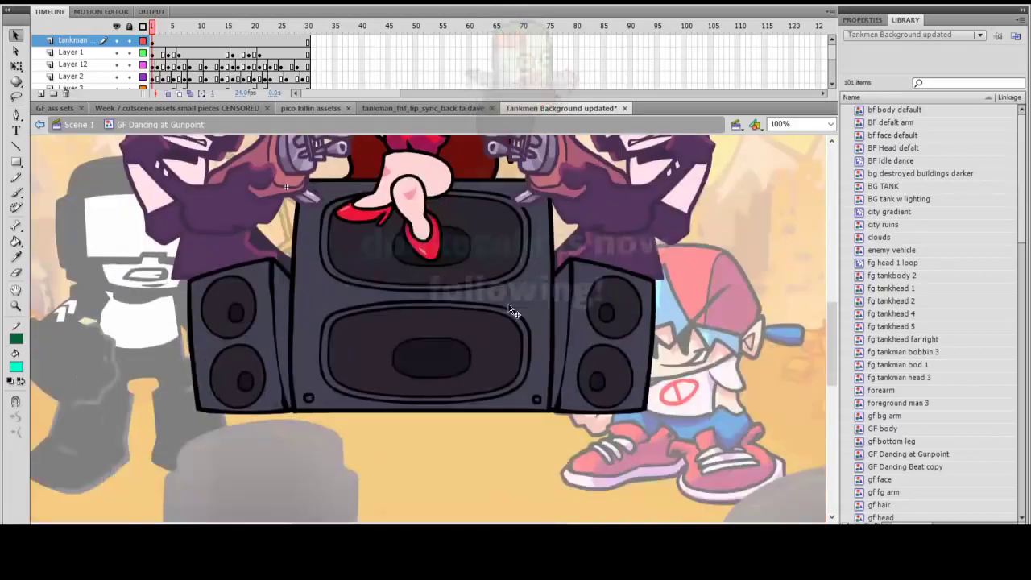
{"action": "scroll", "coordinate": [509, 320], "scroll_direction": "up", "scroll_amount": 3}
{"action": "scroll", "coordinate": [509, 325], "scroll_direction": "up", "scroll_amount": 2}
{"action": "scroll", "coordinate": [508, 326], "scroll_direction": "down", "scroll_amount": 2}
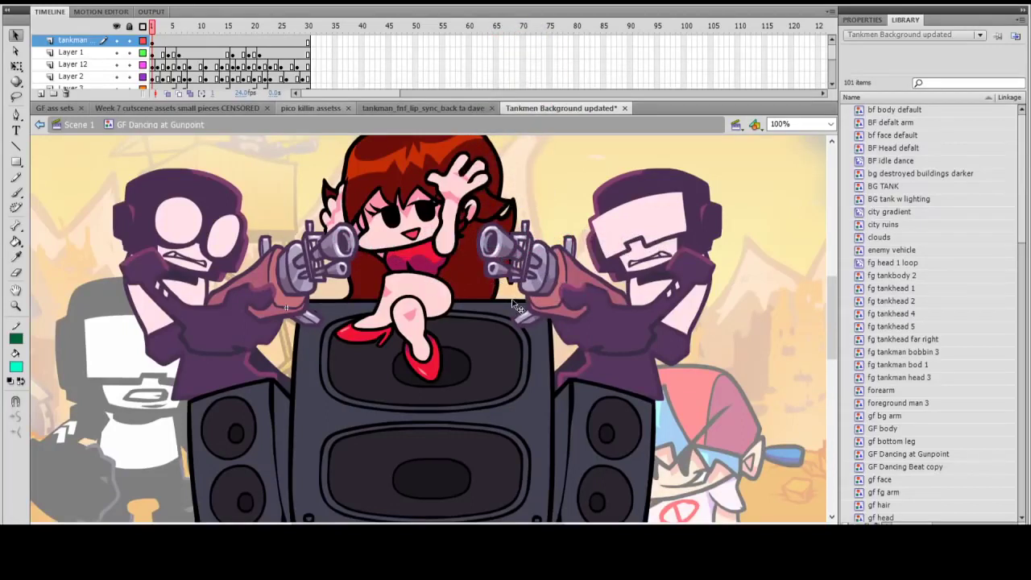
{"action": "scroll", "coordinate": [775, 291], "scroll_direction": "up", "scroll_amount": 3}
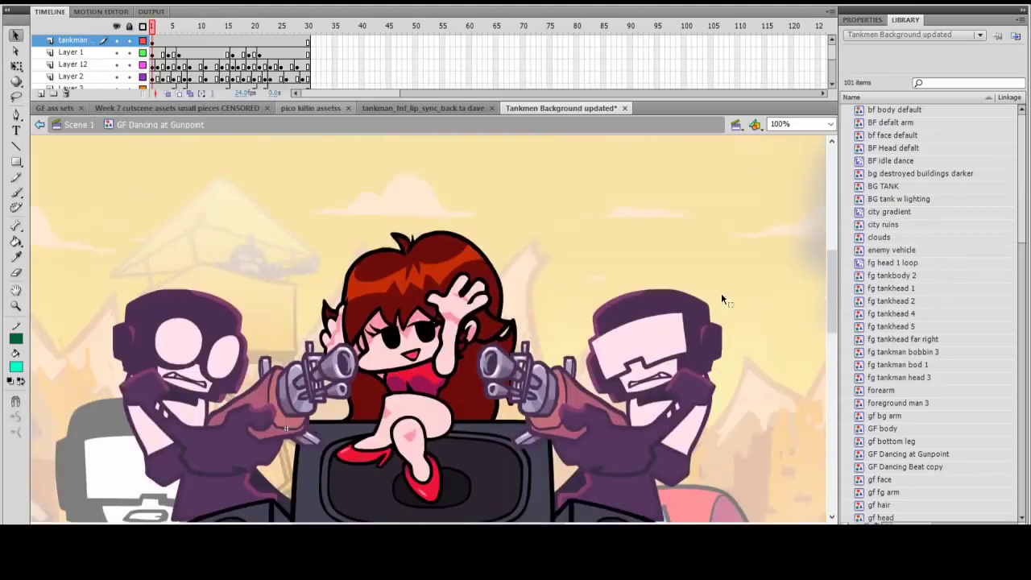
{"action": "scroll", "coordinate": [694, 252], "scroll_direction": "down", "scroll_amount": 2}
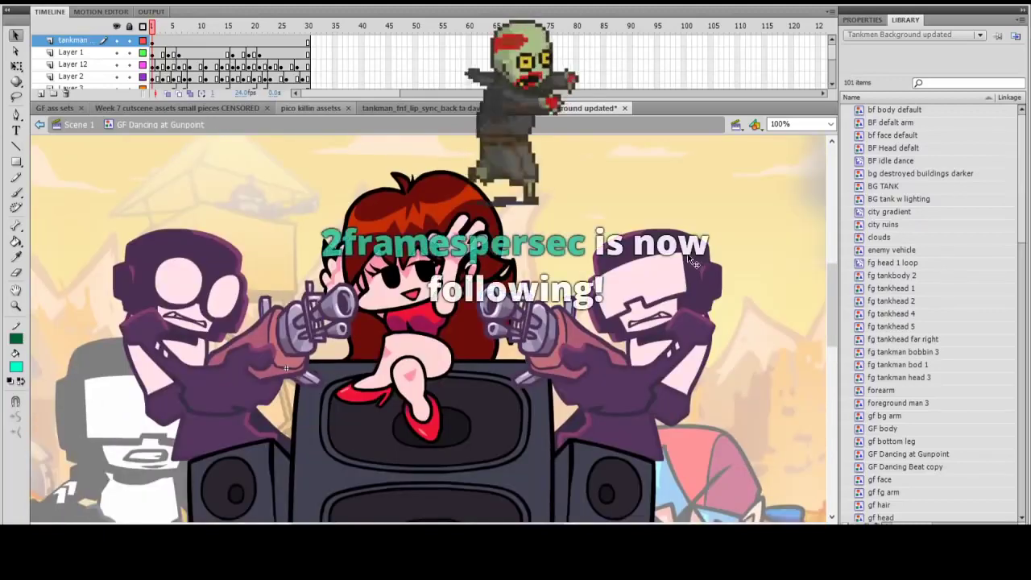
Step: Inspect the speaker stack down to its base and the seated girl and aiming tankmen up to their heads
{"action": "scroll", "coordinate": [524, 279], "scroll_direction": "down", "scroll_amount": 2}
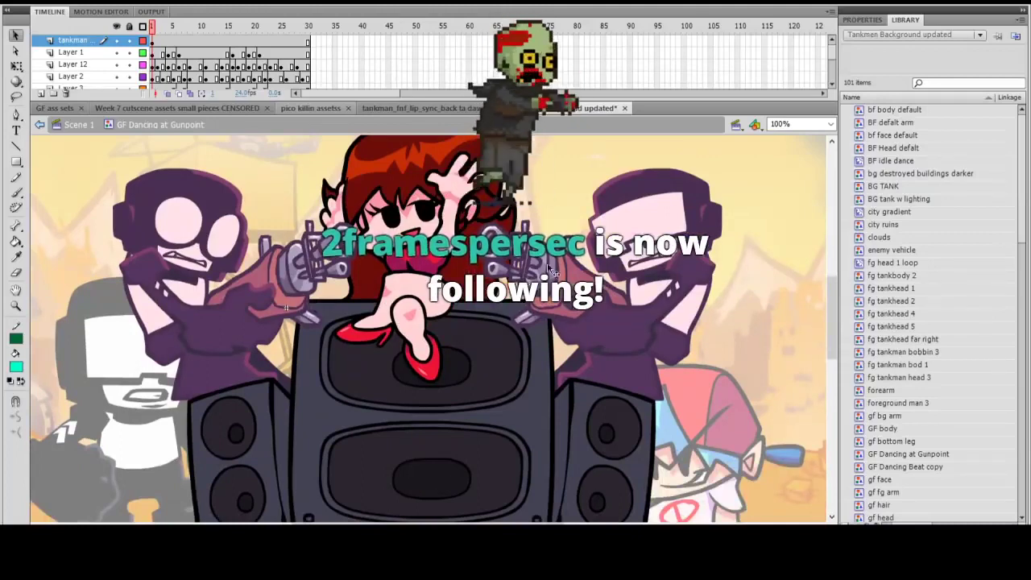
{"action": "scroll", "coordinate": [583, 266], "scroll_direction": "up", "scroll_amount": 4}
{"action": "scroll", "coordinate": [583, 267], "scroll_direction": "down", "scroll_amount": 4}
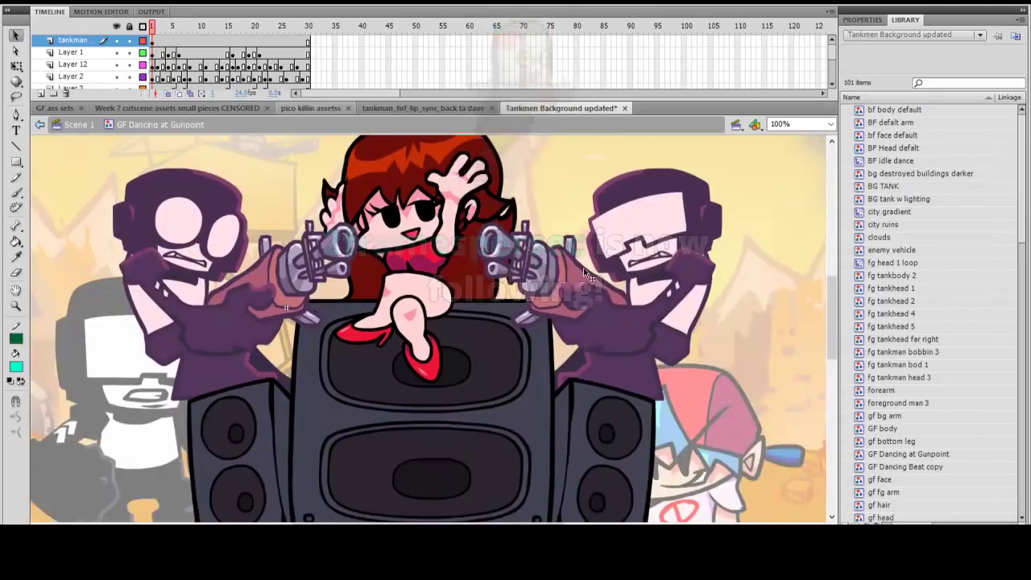
{"action": "scroll", "coordinate": [584, 268], "scroll_direction": "up", "scroll_amount": 2}
{"action": "mouse_move", "coordinate": [485, 525]}
{"action": "left_mouse_down"}
{"action": "mouse_move", "coordinate": [368, 524]}
{"action": "mouse_move", "coordinate": [513, 521]}
{"action": "mouse_move", "coordinate": [479, 519]}
{"action": "left_mouse_up"}
{"action": "scroll", "coordinate": [485, 425], "scroll_direction": "down", "scroll_amount": 4}
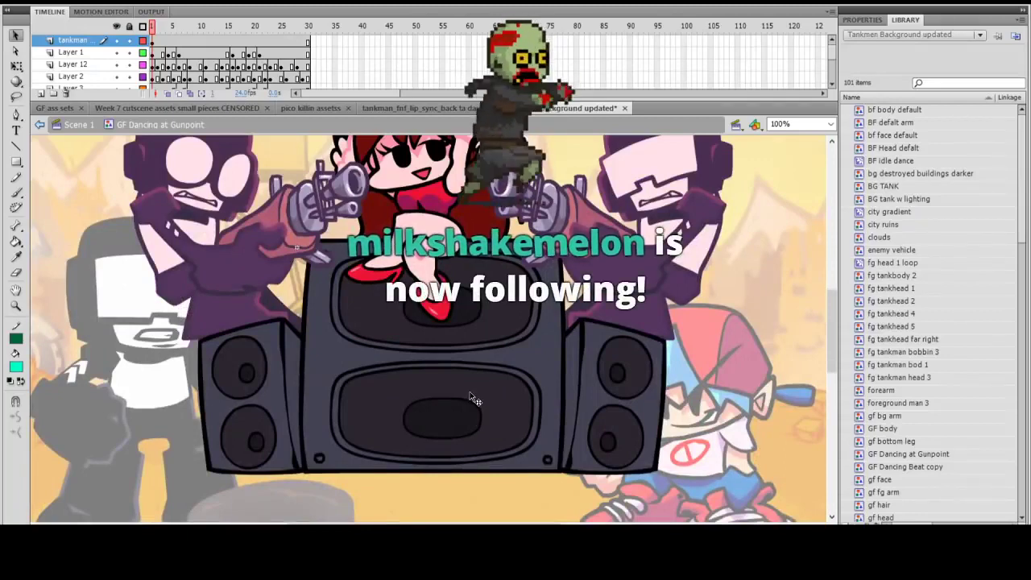
{"action": "scroll", "coordinate": [474, 395], "scroll_direction": "up", "scroll_amount": 4}
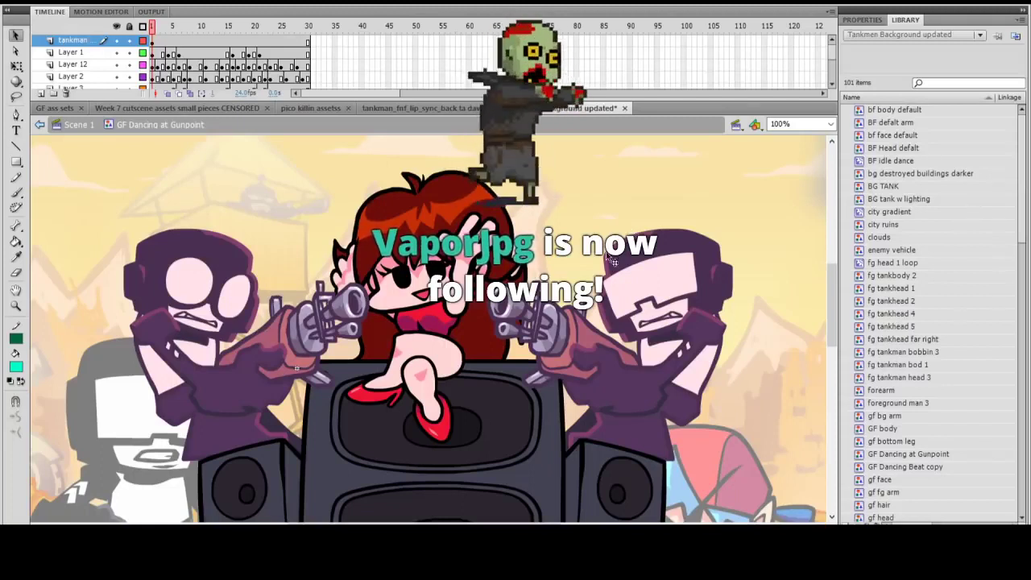
{"action": "scroll", "coordinate": [606, 251], "scroll_direction": "up", "scroll_amount": 3}
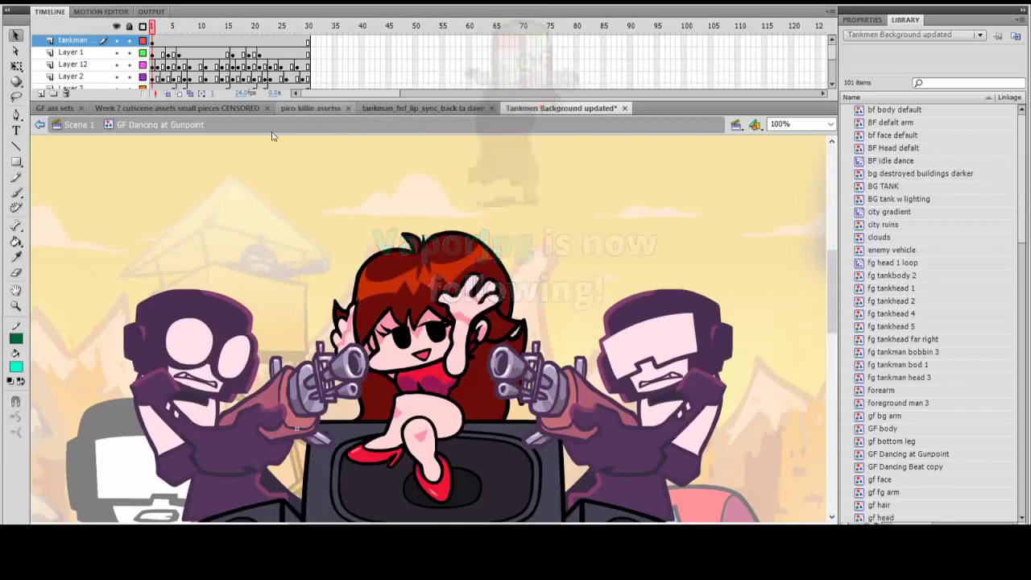
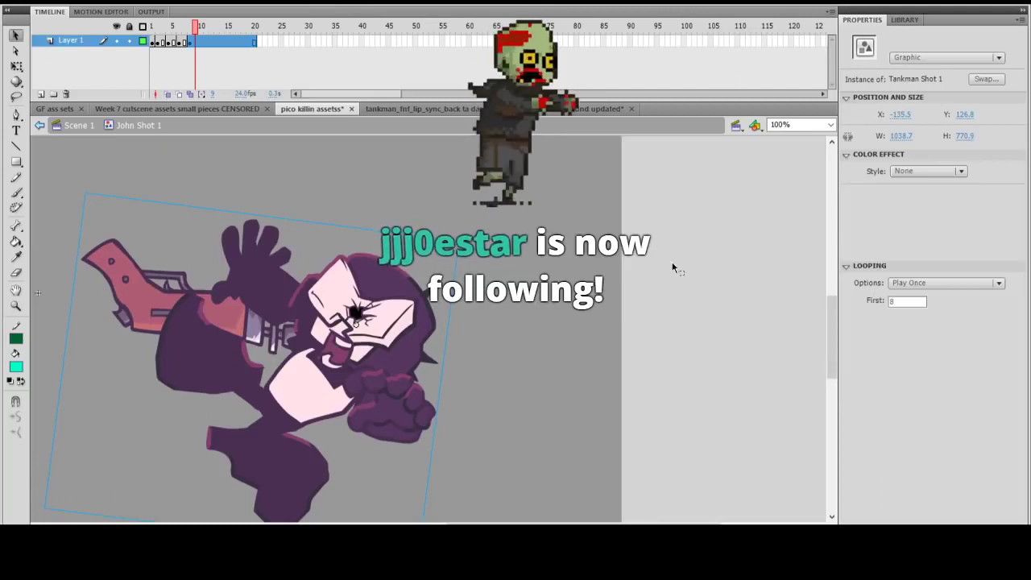
Step: Return from John Shot 1 to Scene 1, and view the red Pico layout sketch on frame 6 at 50%
{"action": "left_click", "coordinate": [591, 261]}
{"action": "left_click", "coordinate": [78, 125]}
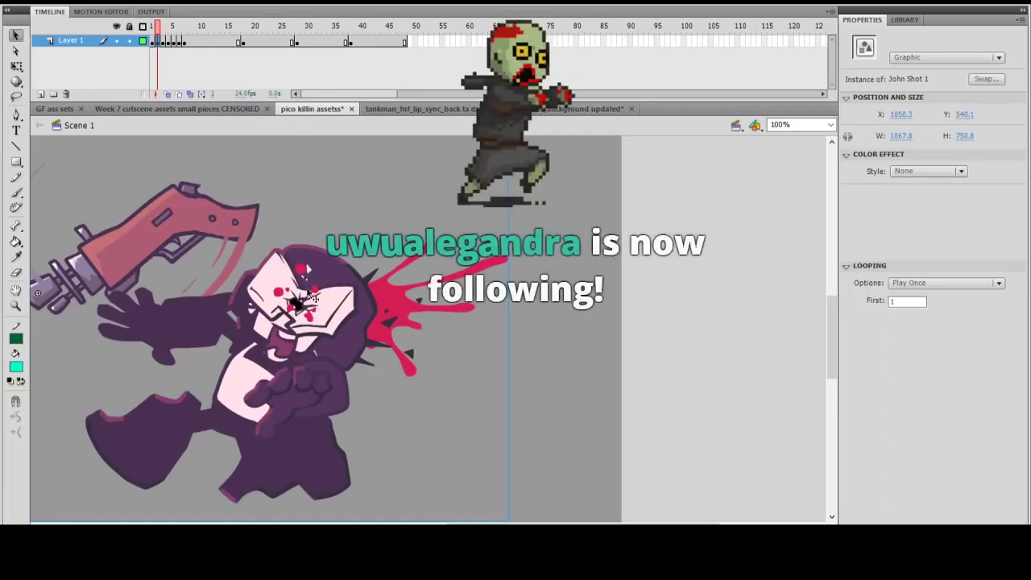
{"action": "left_click", "coordinate": [635, 342]}
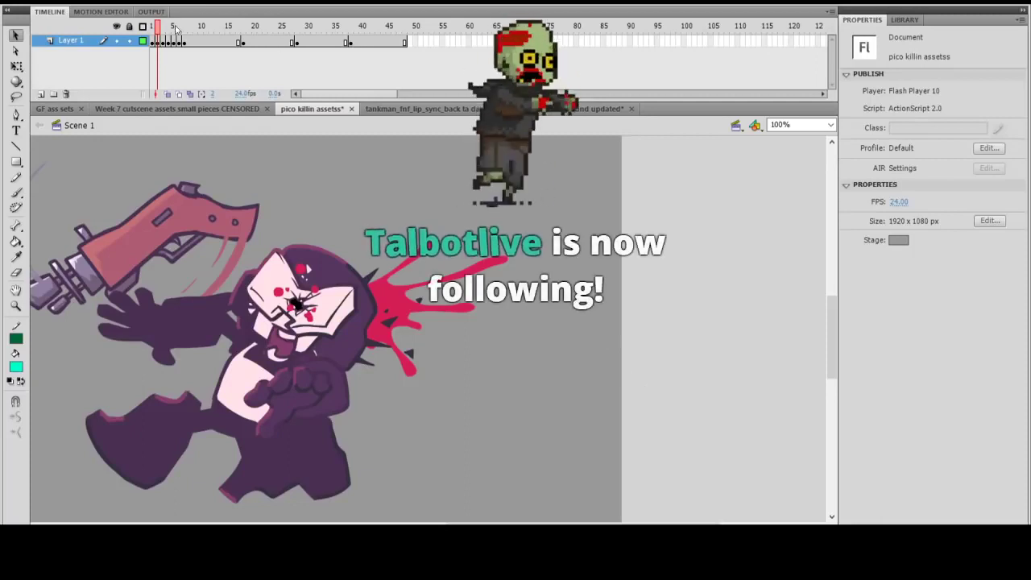
{"action": "mouse_move", "coordinate": [175, 29]}
{"action": "left_mouse_down"}
{"action": "mouse_move", "coordinate": [207, 29]}
{"action": "mouse_move", "coordinate": [160, 29]}
{"action": "mouse_move", "coordinate": [180, 31]}
{"action": "left_mouse_up"}
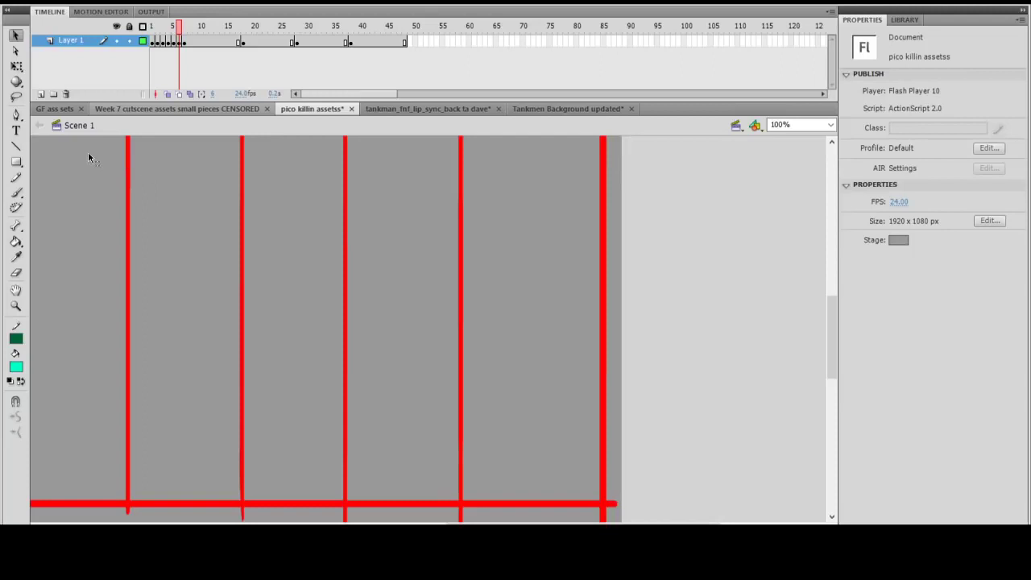
{"action": "left_click", "coordinate": [263, 247], "text": "alt"}
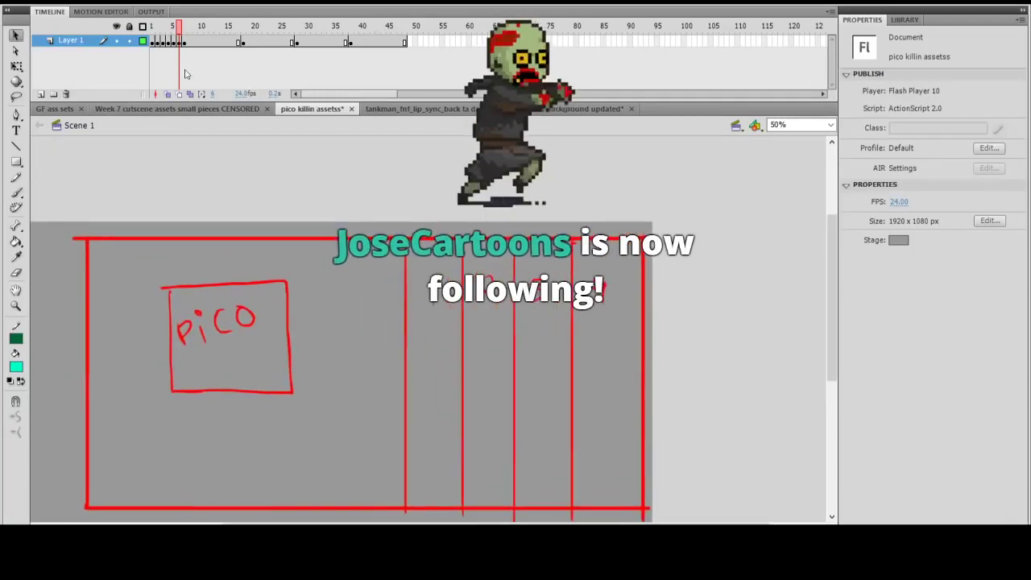
Step: Play and scrub the Scene 1 timeline through Pico's shooting poses, ending on frame 24
{"action": "mouse_move", "coordinate": [179, 28]}
{"action": "left_mouse_down"}
{"action": "mouse_move", "coordinate": [168, 31]}
{"action": "mouse_move", "coordinate": [386, 32]}
{"action": "mouse_move", "coordinate": [205, 76]}
{"action": "left_mouse_up"}
{"action": "key", "text": "Return"}
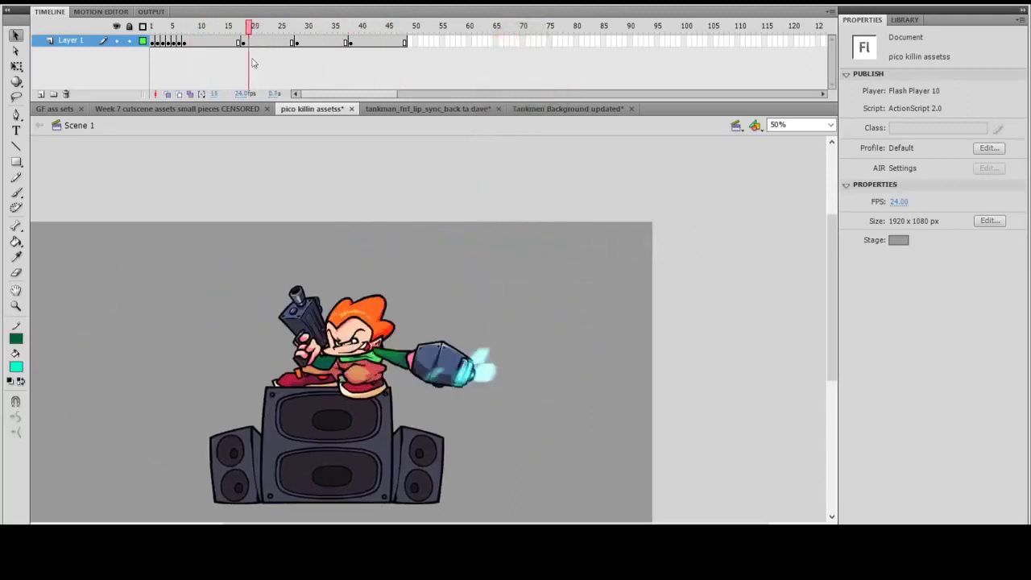
{"action": "left_click_drag", "start_coordinate": [429, 47], "coordinate": [189, 167]}
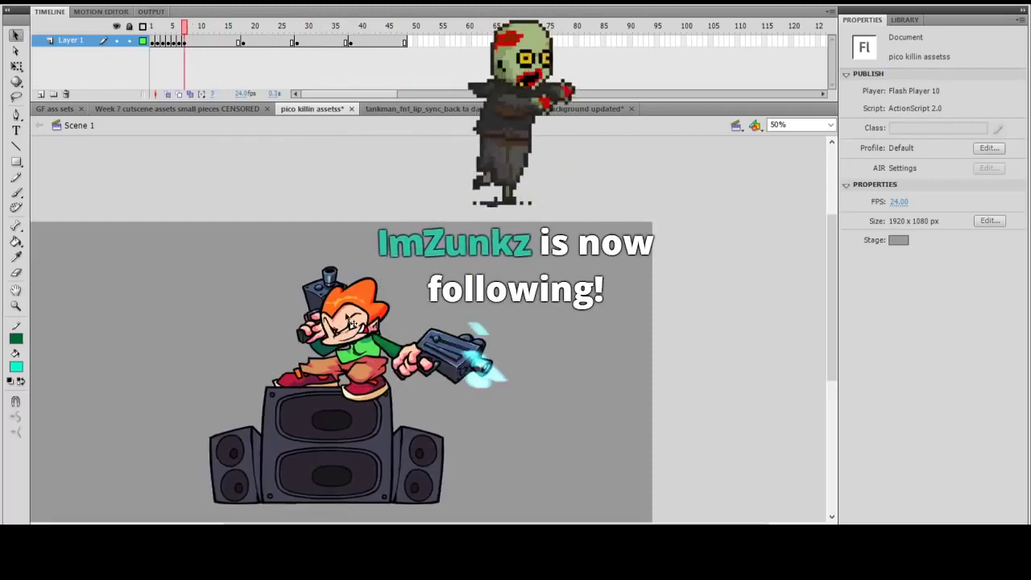
{"action": "left_click", "coordinate": [214, 27]}
{"action": "left_click_drag", "start_coordinate": [216, 29], "coordinate": [276, 51]}
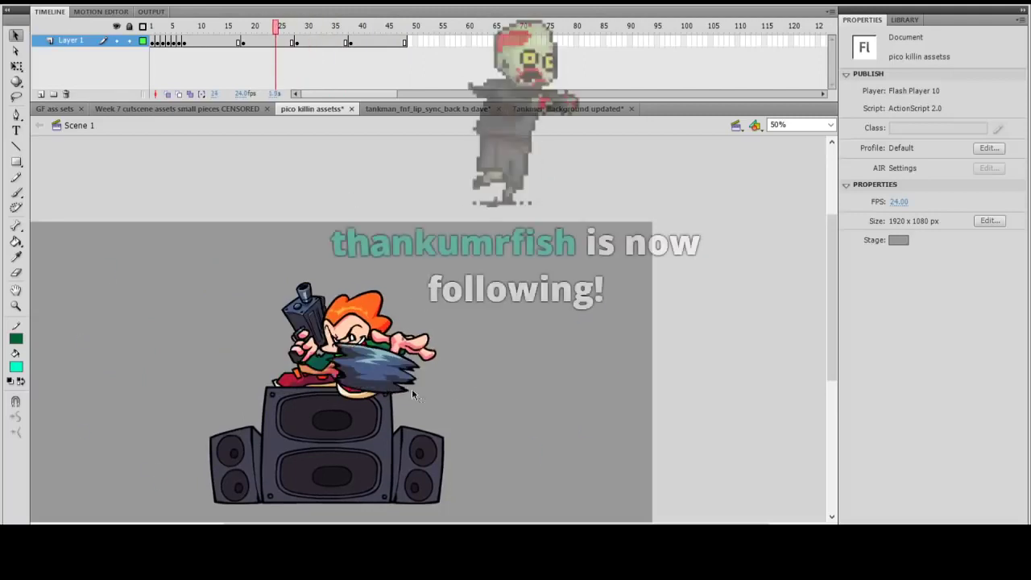
Step: Open the Pico shoot 2 symbol at 100%, go to frame 7 and hide Layers 6, 4 and 7
{"action": "double_click", "coordinate": [352, 299]}
{"action": "key", "text": "ctrl+1"}
{"action": "left_click", "coordinate": [186, 32]}
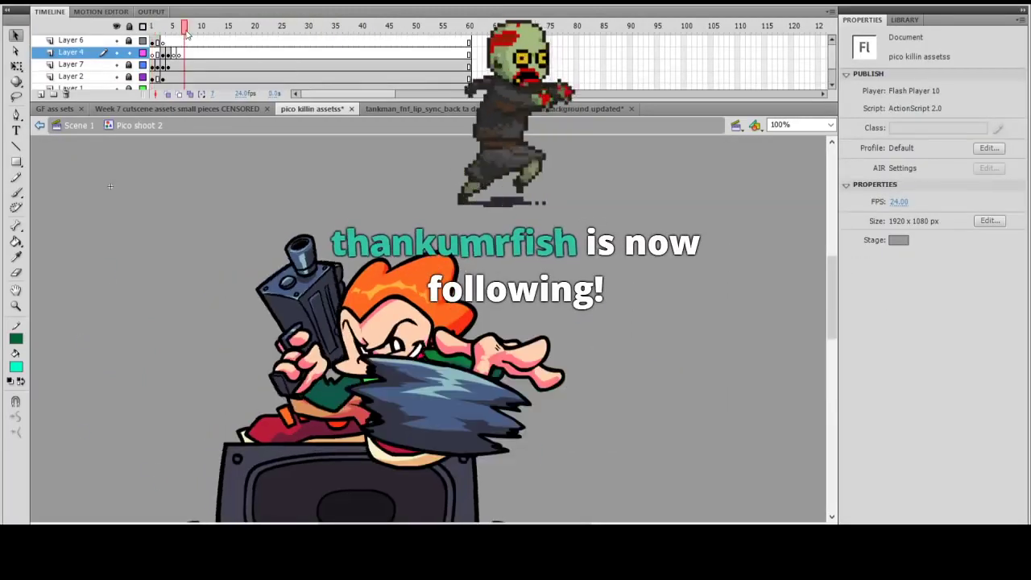
{"action": "left_click", "coordinate": [116, 65]}
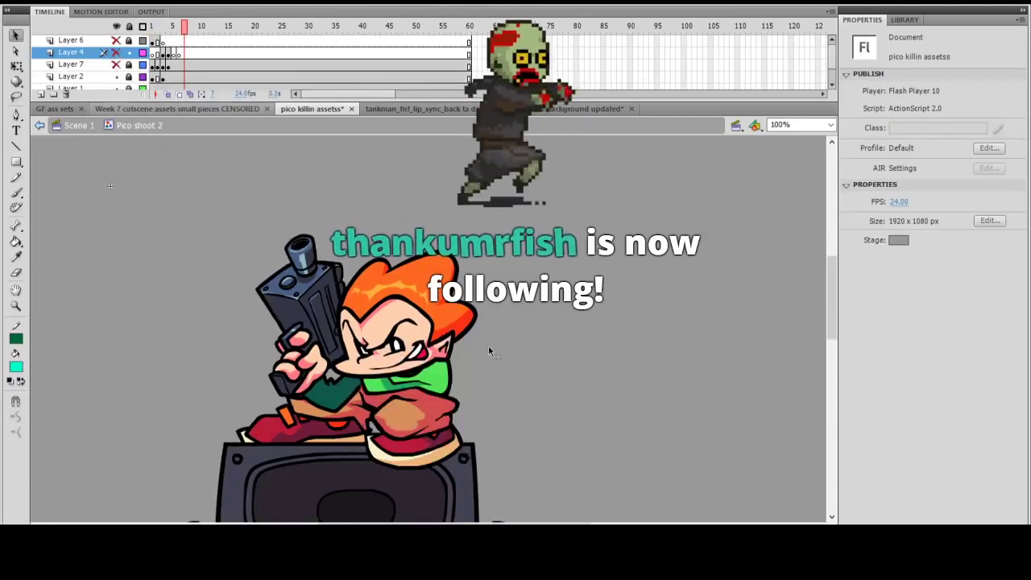
Step: Examine Pico's face and ear at 200%, return to 100% and show the hidden layers again
{"action": "key", "text": "ctrl+="}
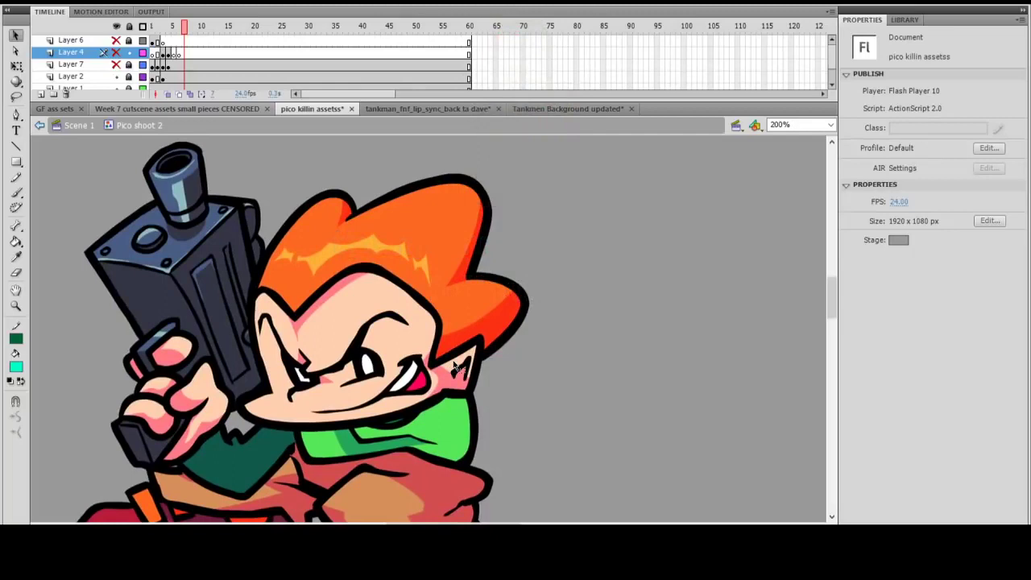
{"action": "left_click", "coordinate": [453, 361], "text": "ctrl+shift"}
{"action": "left_click", "coordinate": [447, 356], "text": "ctrl"}
{"action": "left_click_drag", "start_coordinate": [442, 335], "coordinate": [479, 391]}
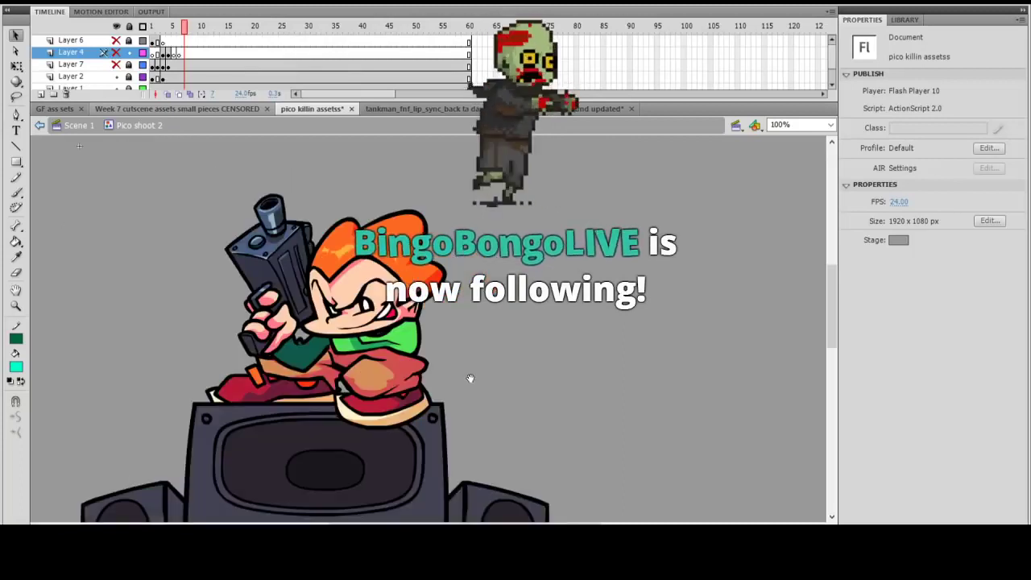
{"action": "key", "text": "ctrl+minus"}
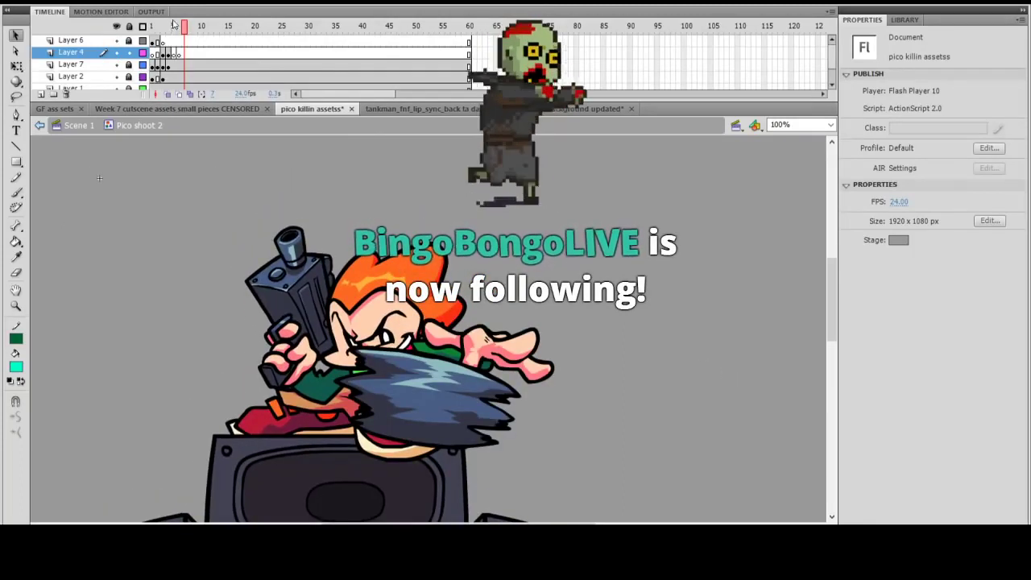
Step: Scrub the opening frames of Pico shoot 2 and open the hand spinning gun profile symbol from the blurred gun
{"action": "left_click_drag", "start_coordinate": [218, 37], "coordinate": [175, 66]}
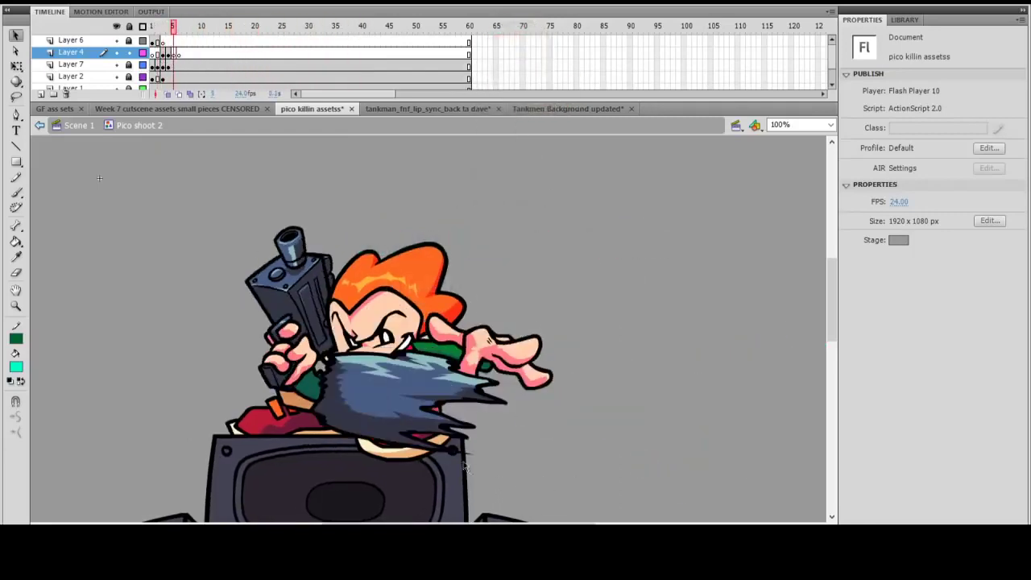
{"action": "key", "text": "ctrl+e"}
{"action": "double_click", "coordinate": [417, 392]}
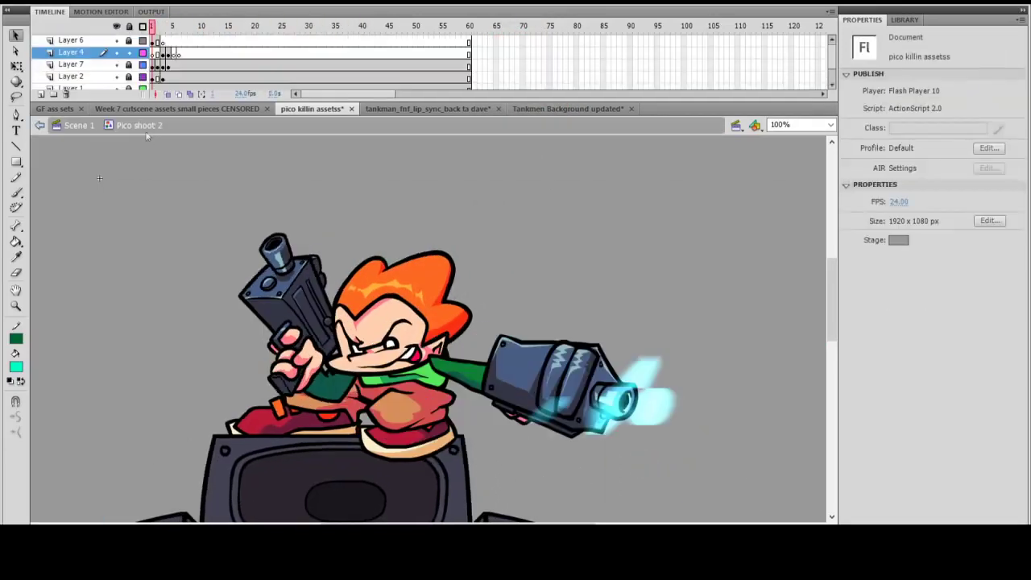
{"action": "mouse_move", "coordinate": [152, 28]}
{"action": "left_mouse_down"}
{"action": "mouse_move", "coordinate": [184, 33]}
{"action": "mouse_move", "coordinate": [162, 31]}
{"action": "left_mouse_up"}
{"action": "double_click", "coordinate": [450, 403]}
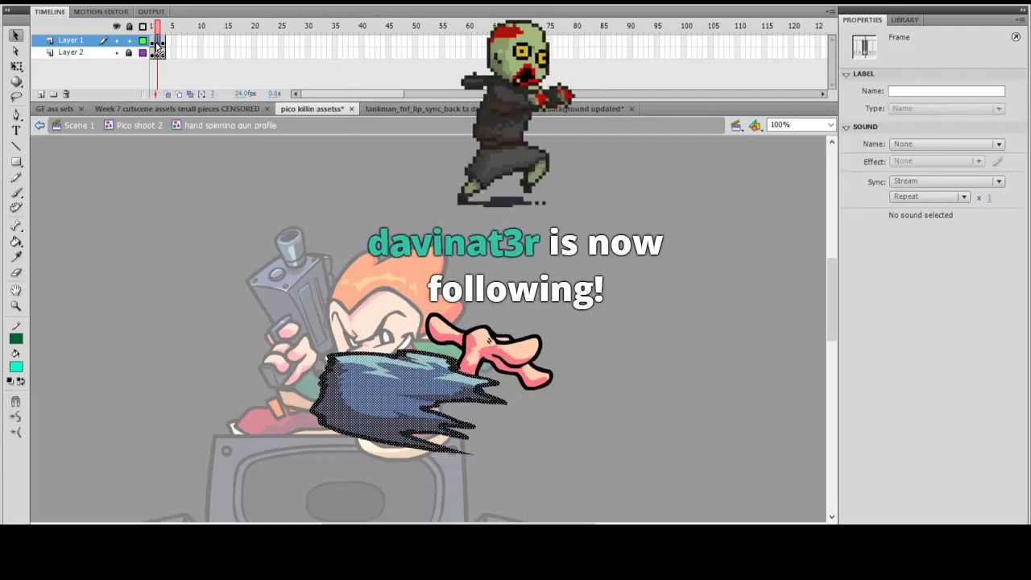
Step: Check what Layer 2 contains in the gun-spin symbol and scrub its animation over frames 1 to 3
{"action": "left_click", "coordinate": [159, 53]}
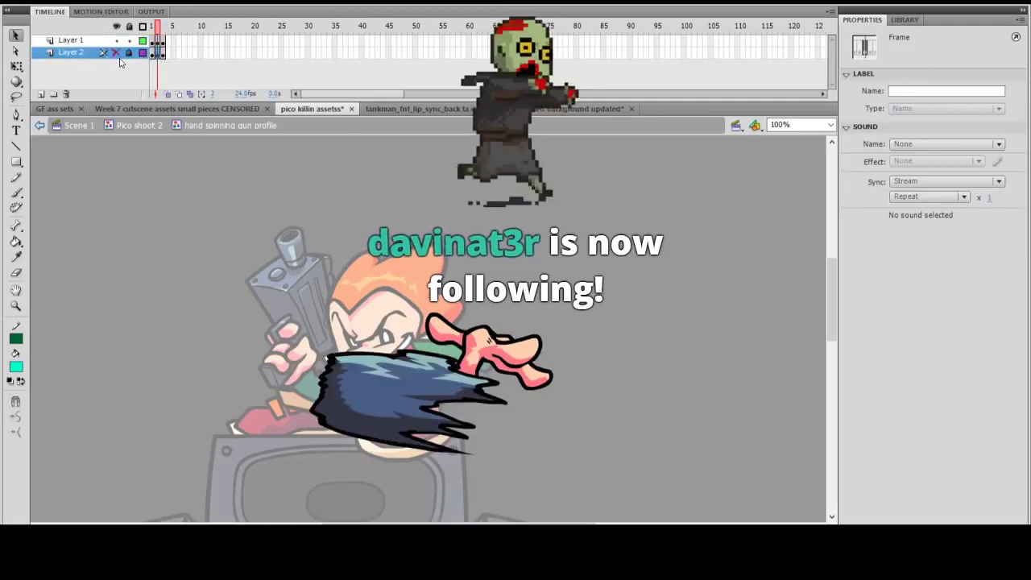
{"action": "left_click", "coordinate": [152, 30]}
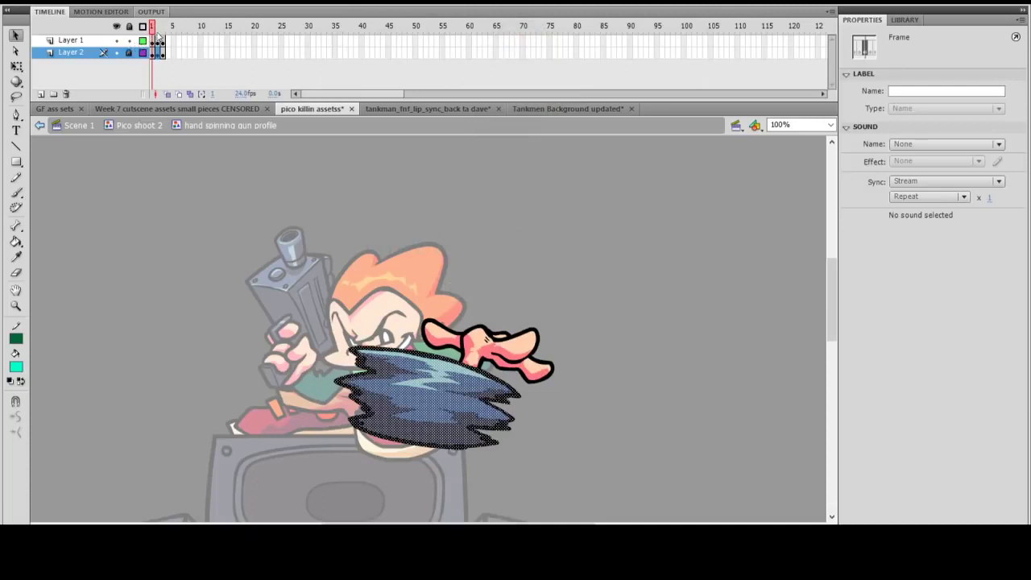
{"action": "left_click_drag", "start_coordinate": [153, 31], "coordinate": [171, 39]}
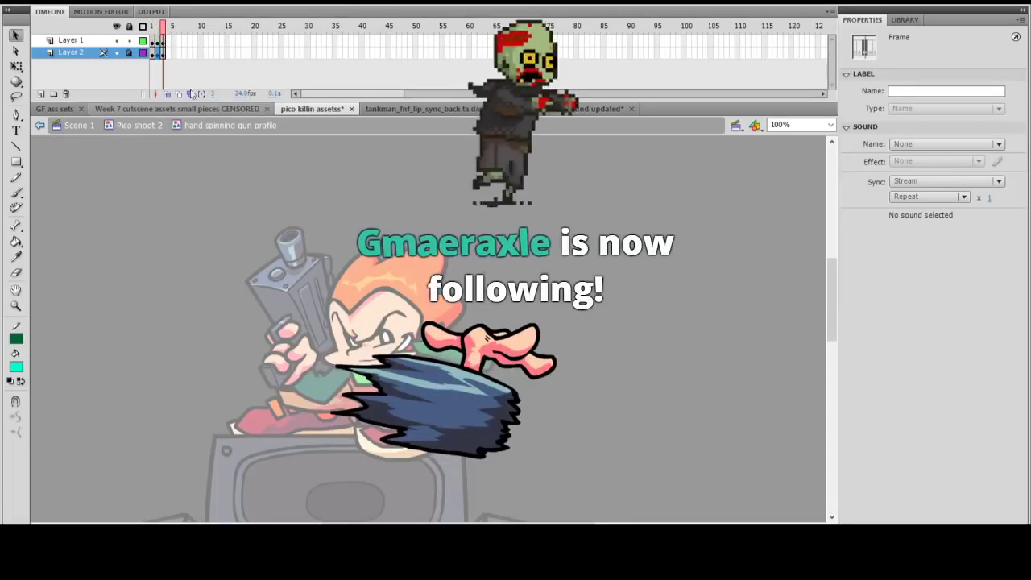
{"action": "left_click", "coordinate": [152, 31]}
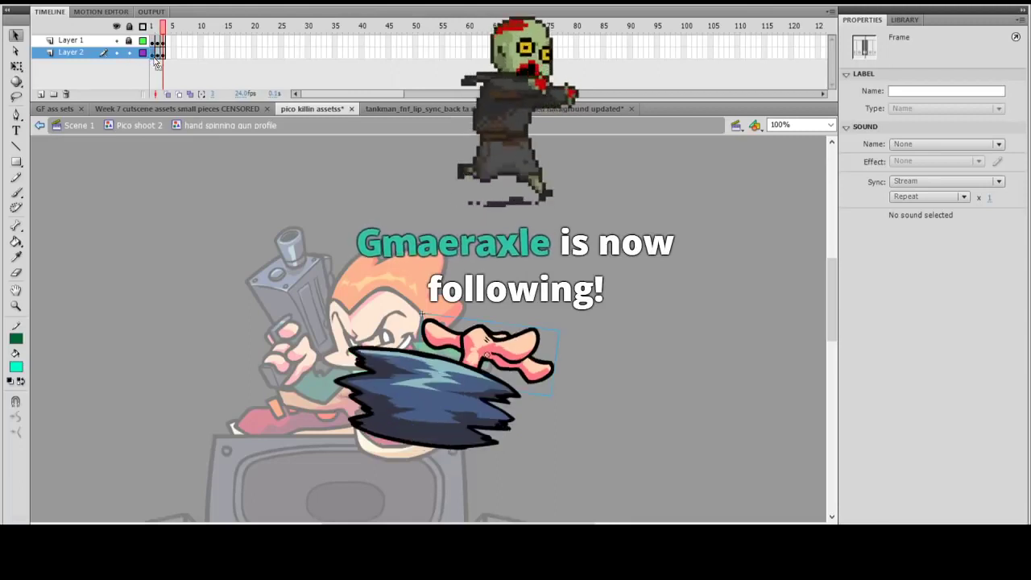
Step: Open the nested hand in finger spin symbol and examine its hand drawing deselected at 200%
{"action": "left_click", "coordinate": [476, 342]}
{"action": "double_click", "coordinate": [473, 336]}
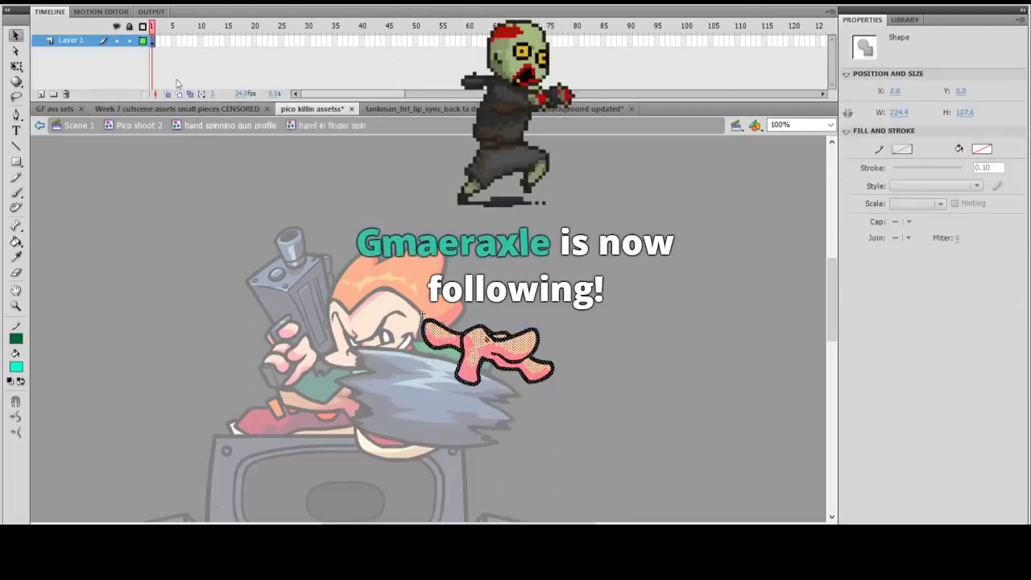
{"action": "left_click", "coordinate": [566, 406], "text": "ctrl"}
{"action": "left_click_drag", "start_coordinate": [462, 400], "coordinate": [492, 436]}
{"action": "left_click_drag", "start_coordinate": [346, 343], "coordinate": [411, 389]}
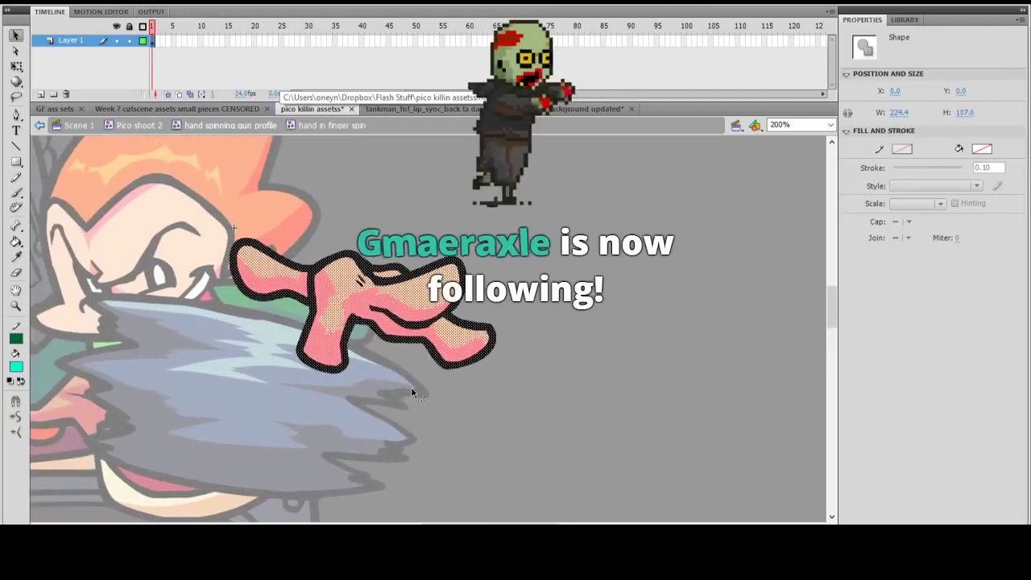
{"action": "left_click", "coordinate": [411, 389]}
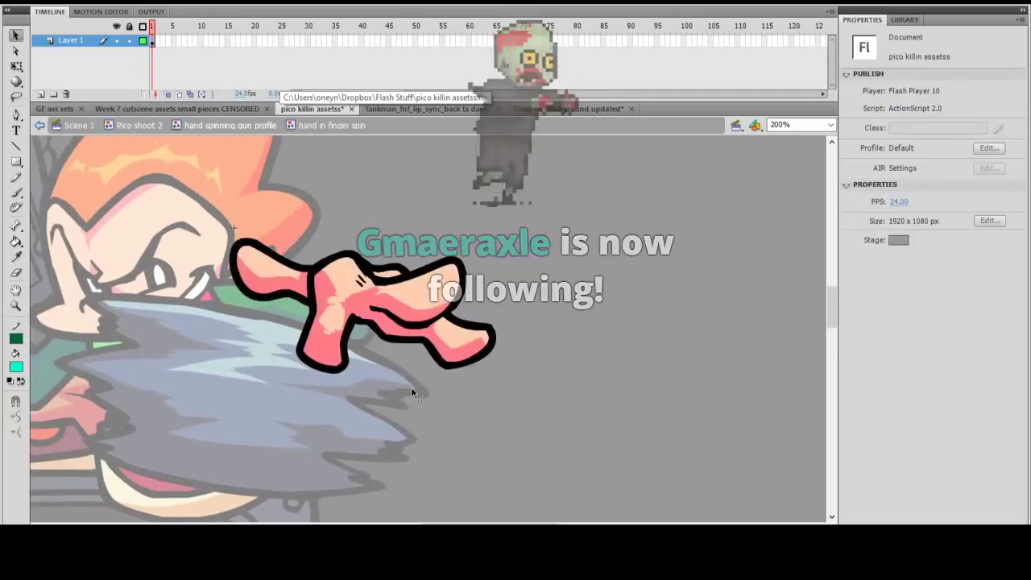
Step: Scrub frames 1 to 3 of hand spinning gun profile at 100%, and scrub the parent Pico shoot 2 timeline to frame 37
{"action": "left_click", "coordinate": [39, 127]}
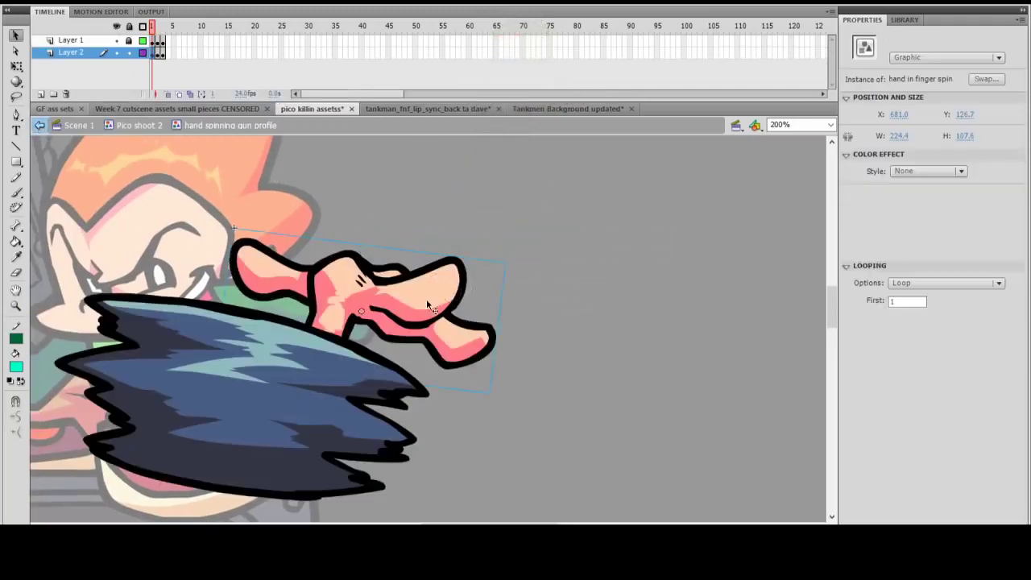
{"action": "left_click", "coordinate": [531, 304]}
{"action": "key", "text": "ctrl+1"}
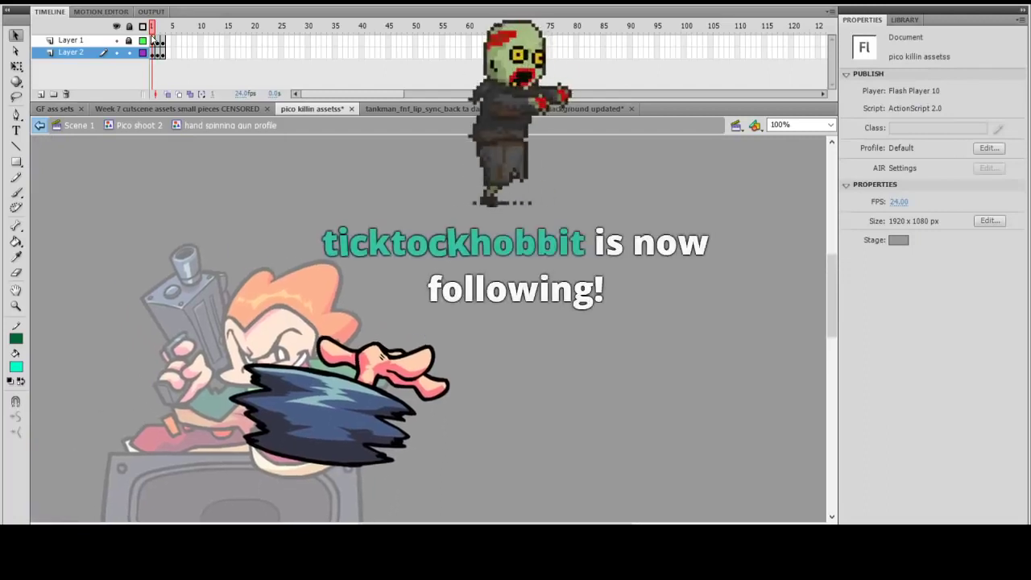
{"action": "left_click_drag", "start_coordinate": [153, 29], "coordinate": [162, 26]}
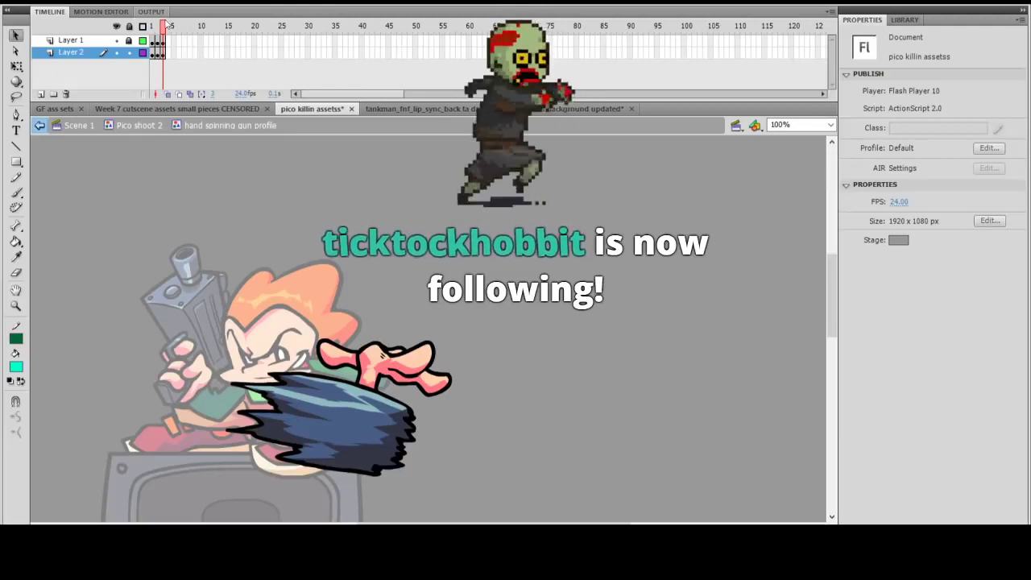
{"action": "left_click", "coordinate": [39, 126]}
{"action": "left_click_drag", "start_coordinate": [189, 32], "coordinate": [344, 46]}
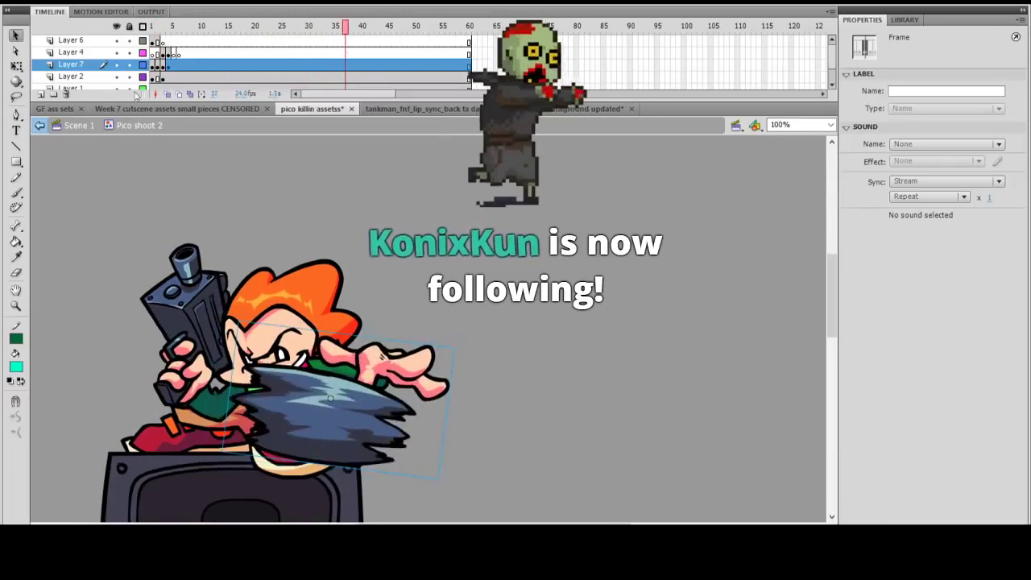
Step: Return to Scene 1 and scrub its timeline from frame 24 to Pico's opposite-facing shot on frame 38
{"action": "left_click", "coordinate": [39, 125]}
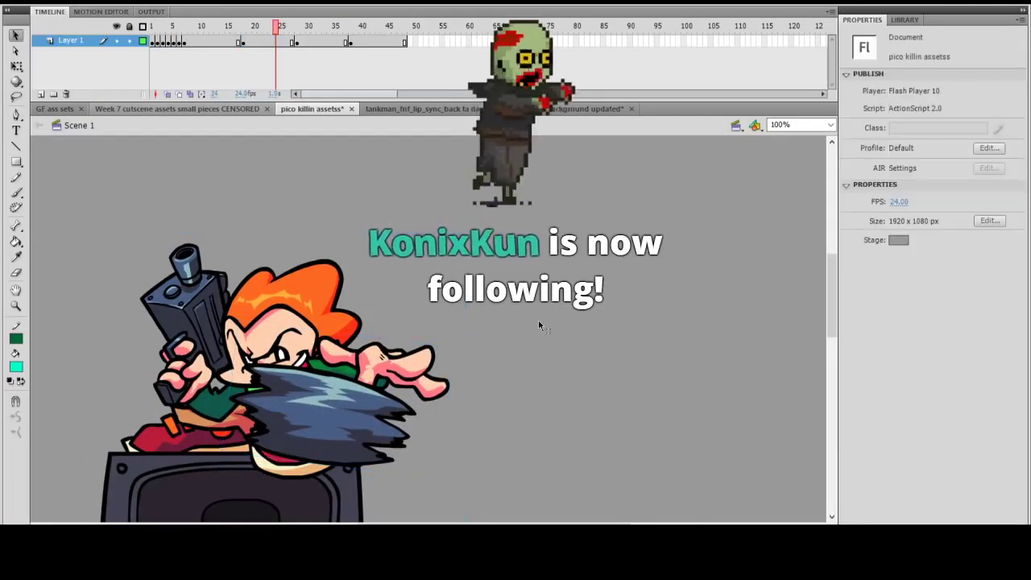
{"action": "left_click_drag", "start_coordinate": [364, 379], "coordinate": [482, 308]}
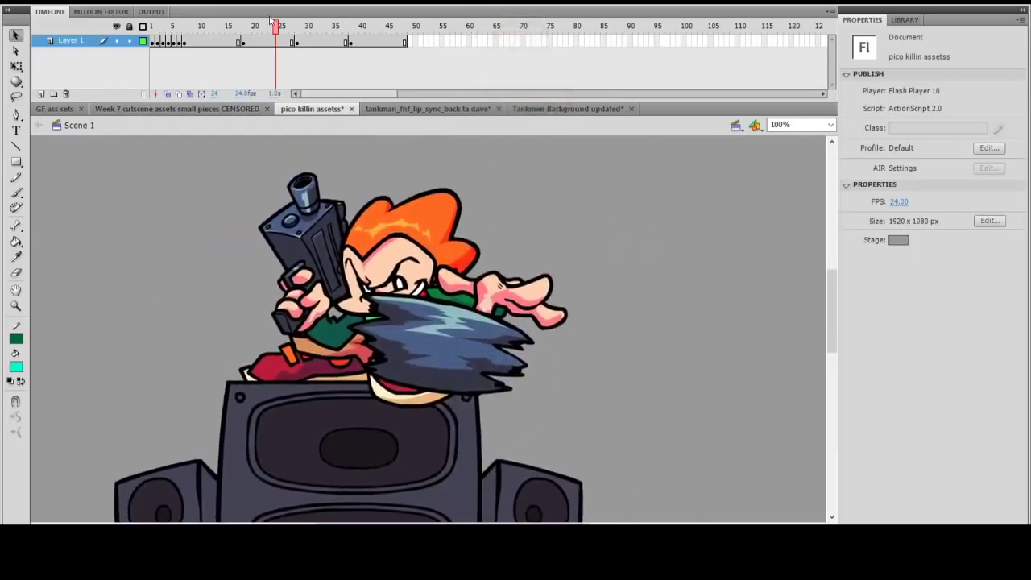
{"action": "left_click_drag", "start_coordinate": [280, 26], "coordinate": [351, 26]}
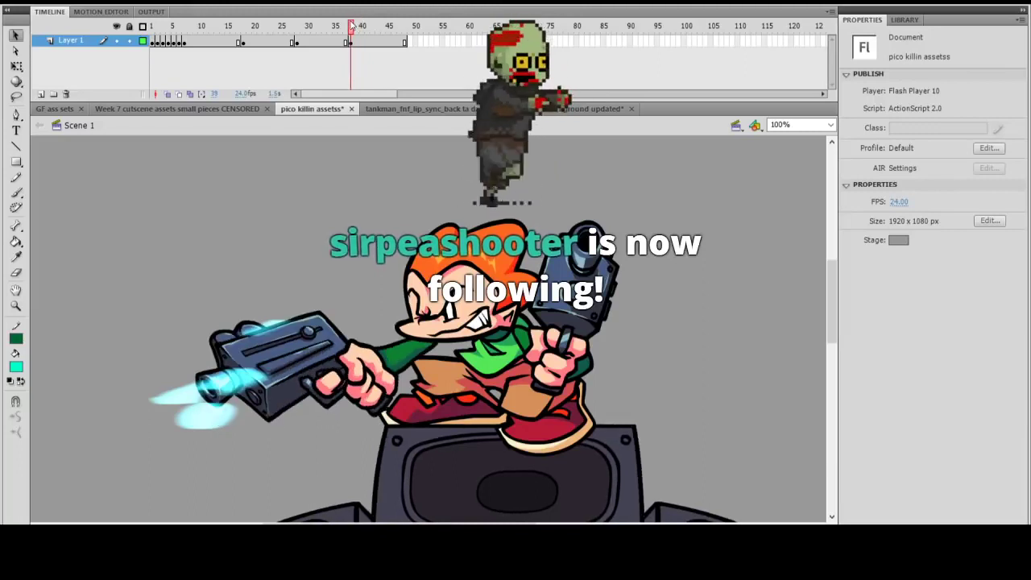
Step: Check the Pico shoot 4 instance deselected, and scrub Scene 1 to frame 40 to examine the cyan muzzle burst and raised gun
{"action": "left_click", "coordinate": [206, 413]}
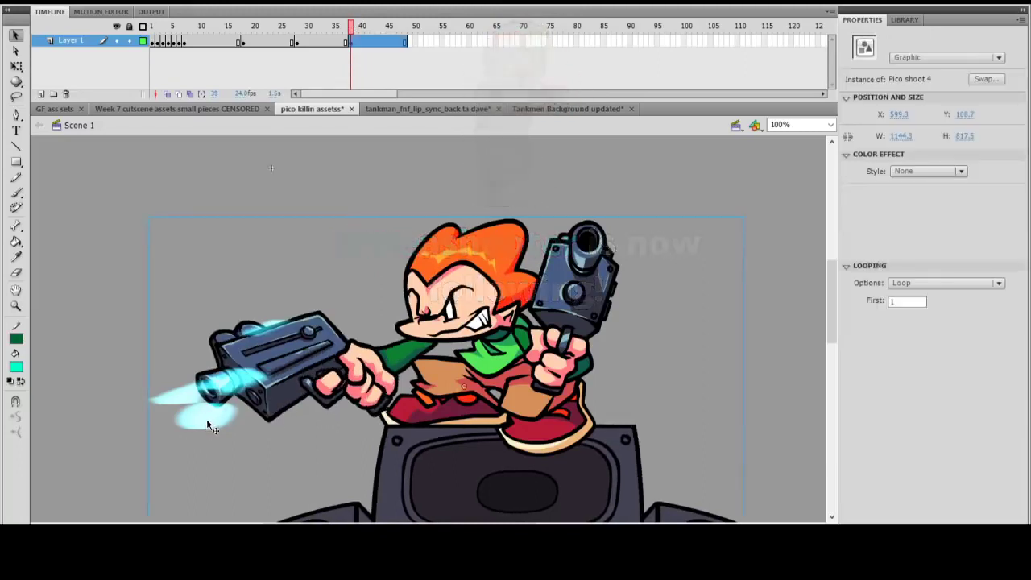
{"action": "left_click", "coordinate": [374, 184]}
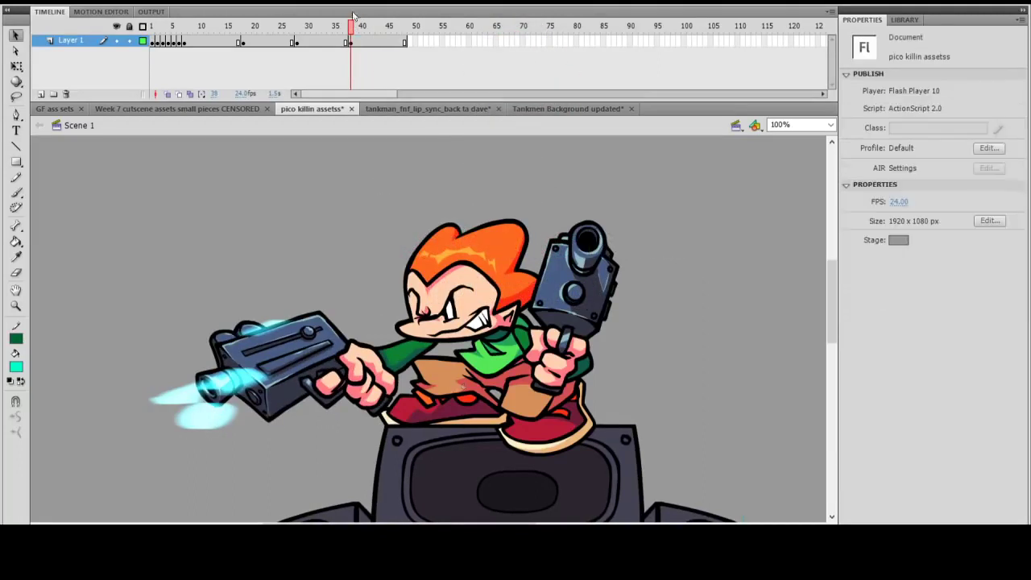
{"action": "left_click_drag", "start_coordinate": [346, 29], "coordinate": [362, 29]}
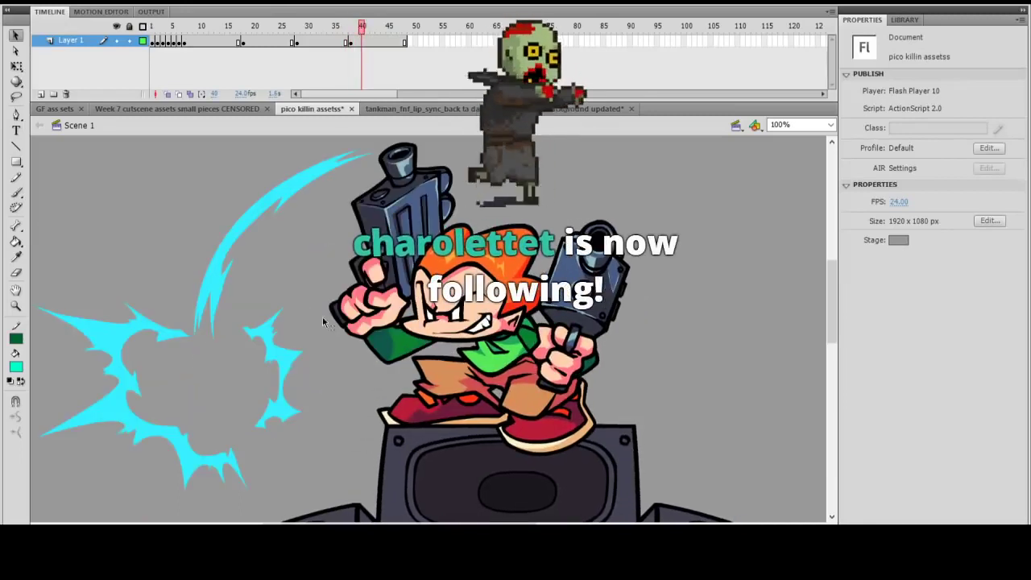
{"action": "scroll", "coordinate": [122, 304], "scroll_direction": "up", "scroll_amount": 2}
{"action": "scroll", "coordinate": [287, 284], "scroll_direction": "down", "scroll_amount": 2}
{"action": "scroll", "coordinate": [350, 292], "scroll_direction": "up", "scroll_amount": 2}
{"action": "scroll", "coordinate": [348, 278], "scroll_direction": "down", "scroll_amount": 2}
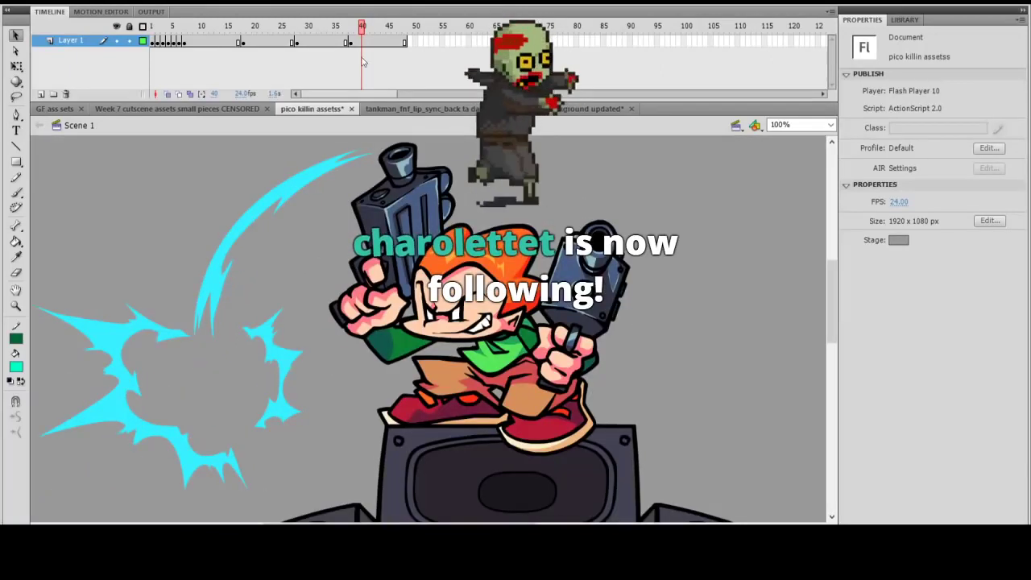
Step: Compare frames 39 and 40 of Pico's shot, and scrub Scene 1 forward to the gun spin on frame 47
{"action": "left_click", "coordinate": [358, 26]}
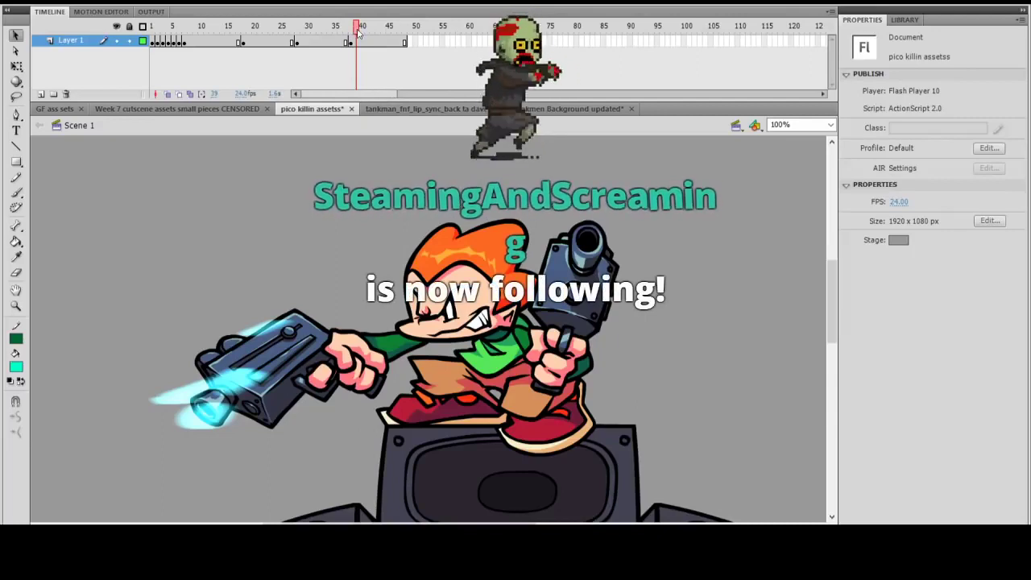
{"action": "mouse_move", "coordinate": [361, 26]}
{"action": "left_mouse_down"}
{"action": "mouse_move", "coordinate": [387, 40]}
{"action": "mouse_move", "coordinate": [329, 40]}
{"action": "mouse_move", "coordinate": [361, 41]}
{"action": "left_mouse_up"}
{"action": "left_click_drag", "start_coordinate": [355, 86], "coordinate": [399, 112]}
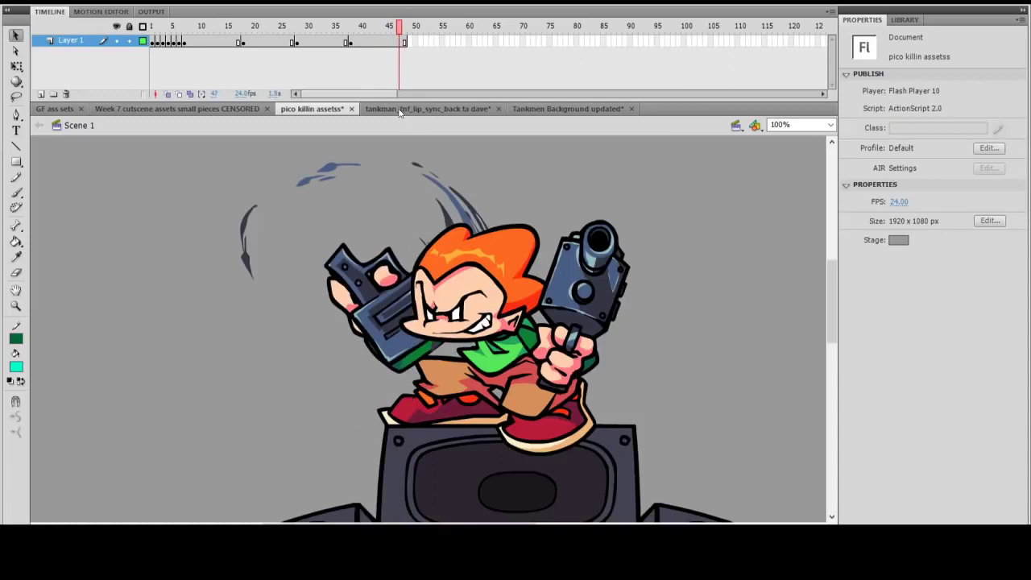
Step: Open the hand gun spin symbol nested in Pico shoot 4 and toggle Layers 4 and 3 to see what each holds
{"action": "double_click", "coordinate": [390, 325]}
{"action": "left_click_drag", "start_coordinate": [152, 26], "coordinate": [221, 30]}
{"action": "double_click", "coordinate": [362, 290]}
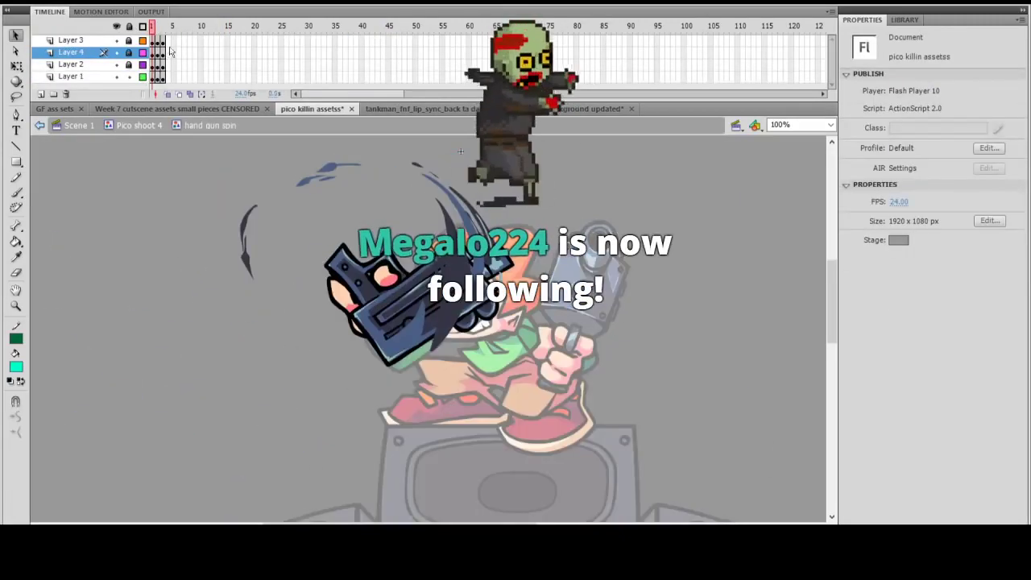
{"action": "left_click", "coordinate": [118, 52]}
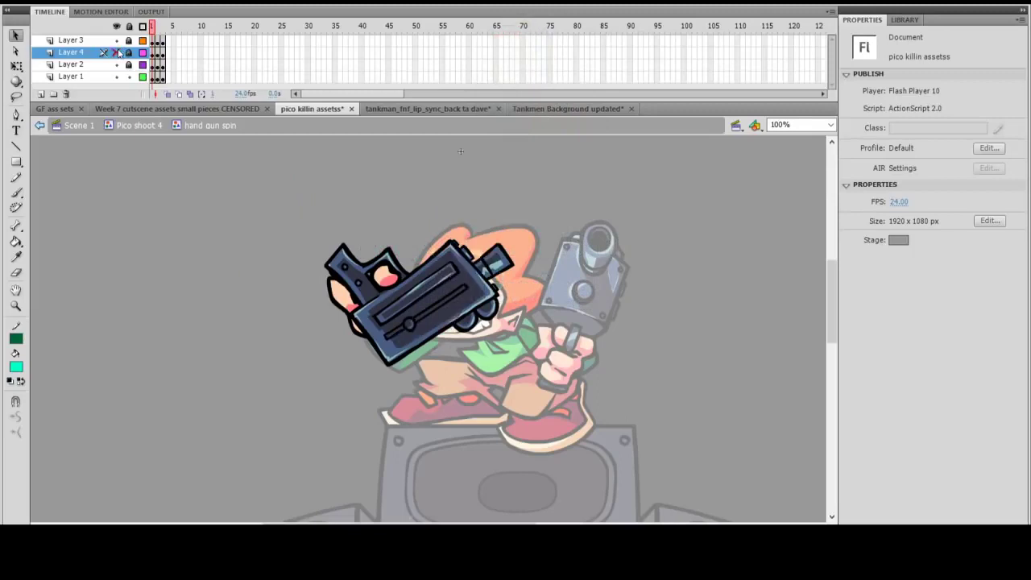
{"action": "left_click", "coordinate": [116, 40]}
{"action": "left_click", "coordinate": [116, 52]}
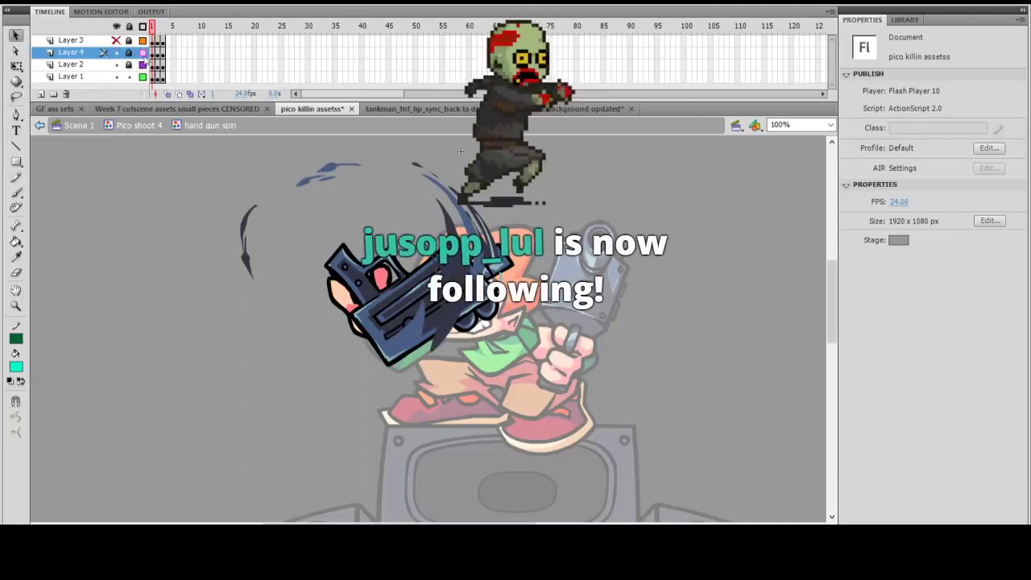
{"action": "left_click_drag", "start_coordinate": [164, 30], "coordinate": [149, 33]}
{"action": "left_click", "coordinate": [142, 52]}
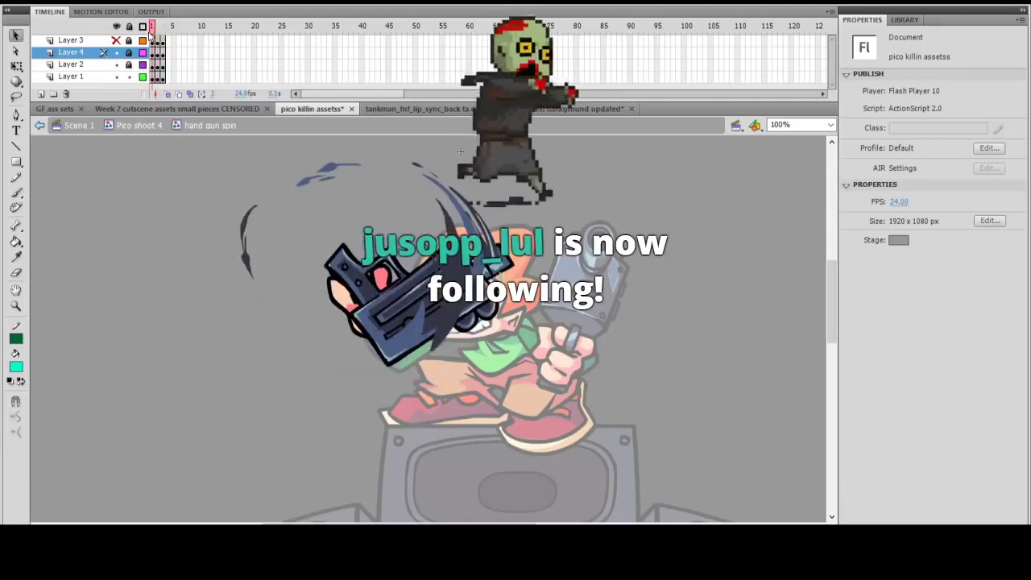
Step: Toggle the visibility of Layers 4, 2 and 1 in hand gun spin while scrubbing its three frames, ending with all layers shown
{"action": "left_click", "coordinate": [115, 52]}
{"action": "left_click", "coordinate": [115, 64]}
{"action": "left_click", "coordinate": [116, 66]}
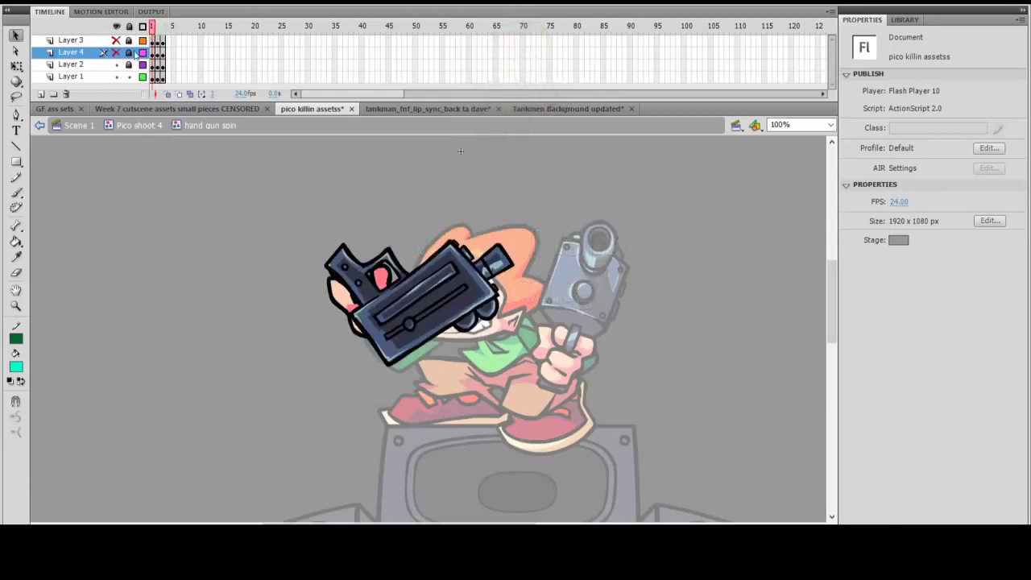
{"action": "mouse_move", "coordinate": [156, 26]}
{"action": "left_mouse_down"}
{"action": "mouse_move", "coordinate": [170, 29]}
{"action": "mouse_move", "coordinate": [151, 33]}
{"action": "left_mouse_up"}
{"action": "left_click", "coordinate": [116, 75]}
{"action": "left_click", "coordinate": [116, 64]}
{"action": "left_click", "coordinate": [115, 75]}
{"action": "left_click_drag", "start_coordinate": [156, 27], "coordinate": [115, 64]}
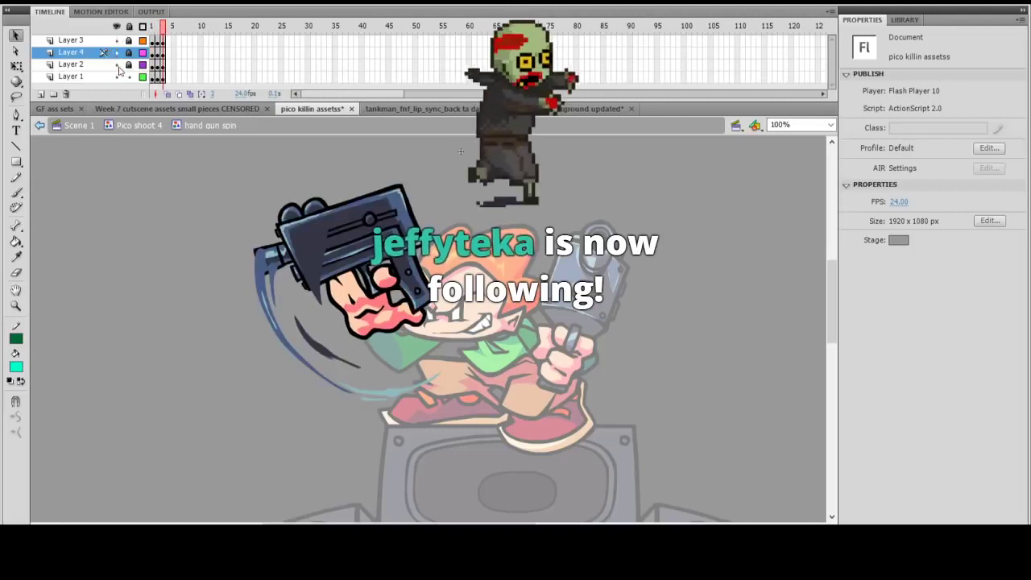
Step: Scrub hand gun spin back to frame 1, return to Pico shoot 4 and scrub its timeline to frame 40
{"action": "scroll", "coordinate": [382, 299], "scroll_direction": "up", "scroll_amount": 3}
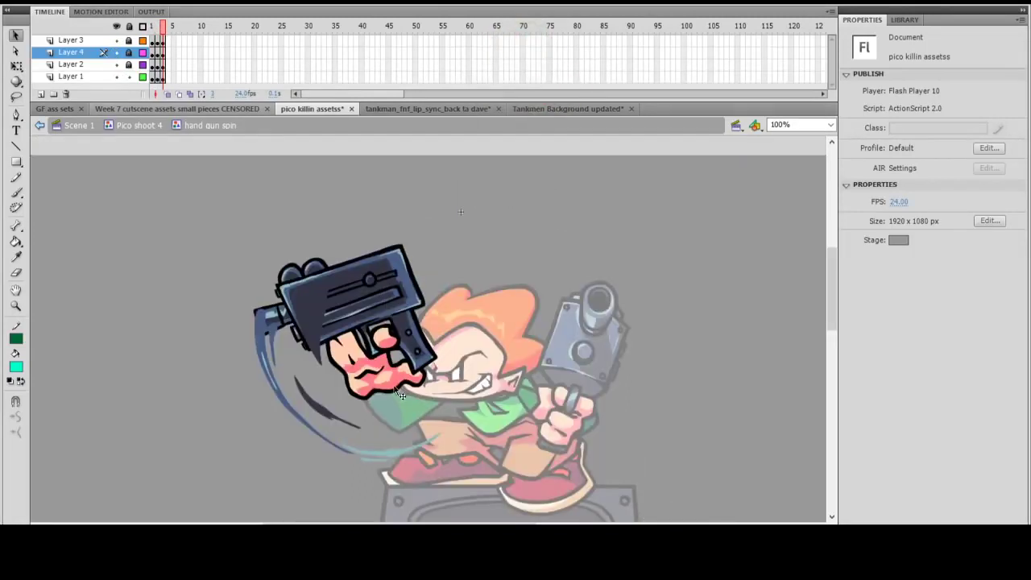
{"action": "left_click_drag", "start_coordinate": [162, 27], "coordinate": [152, 29]}
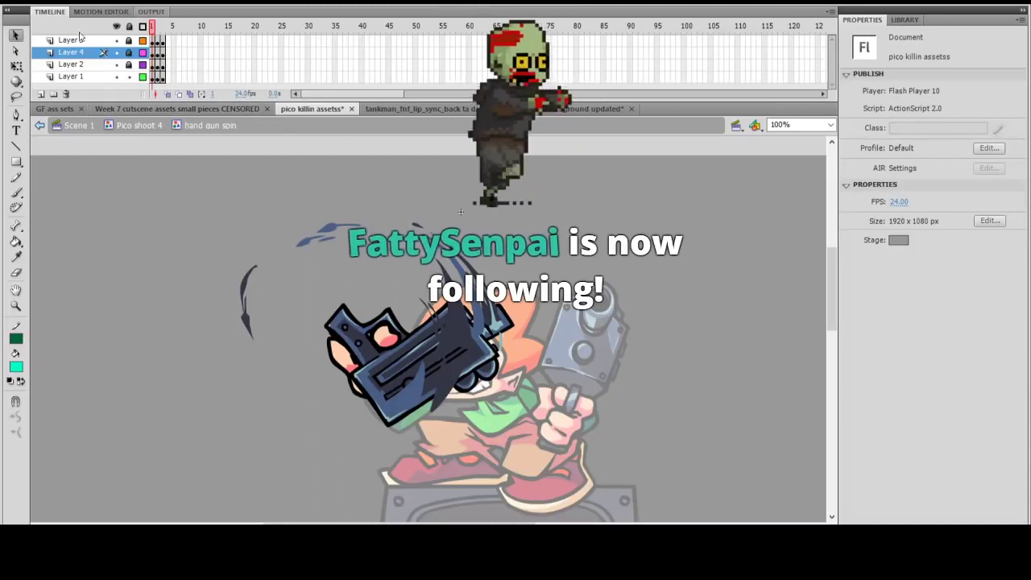
{"action": "left_click", "coordinate": [38, 127]}
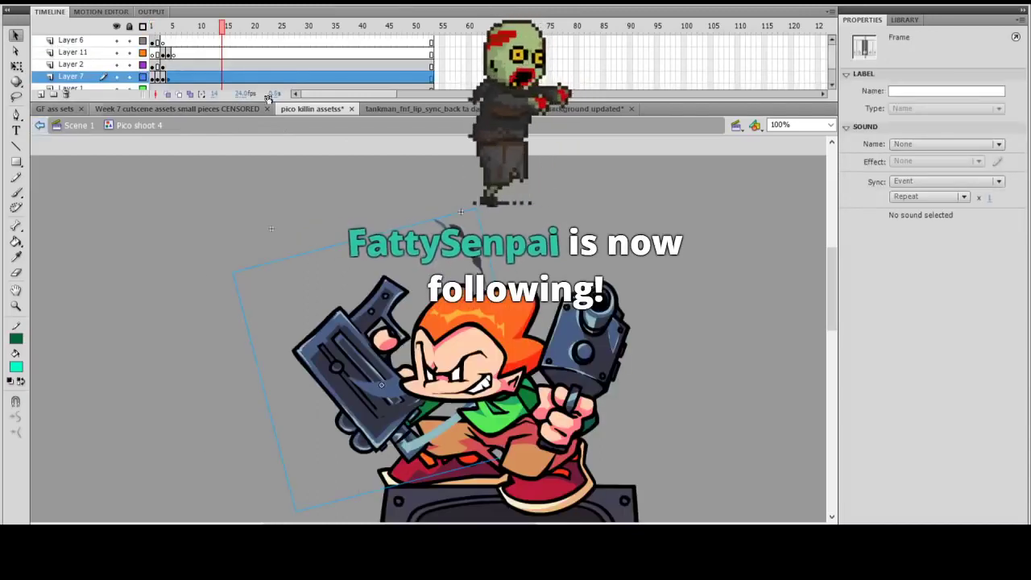
{"action": "left_click_drag", "start_coordinate": [233, 31], "coordinate": [361, 25]}
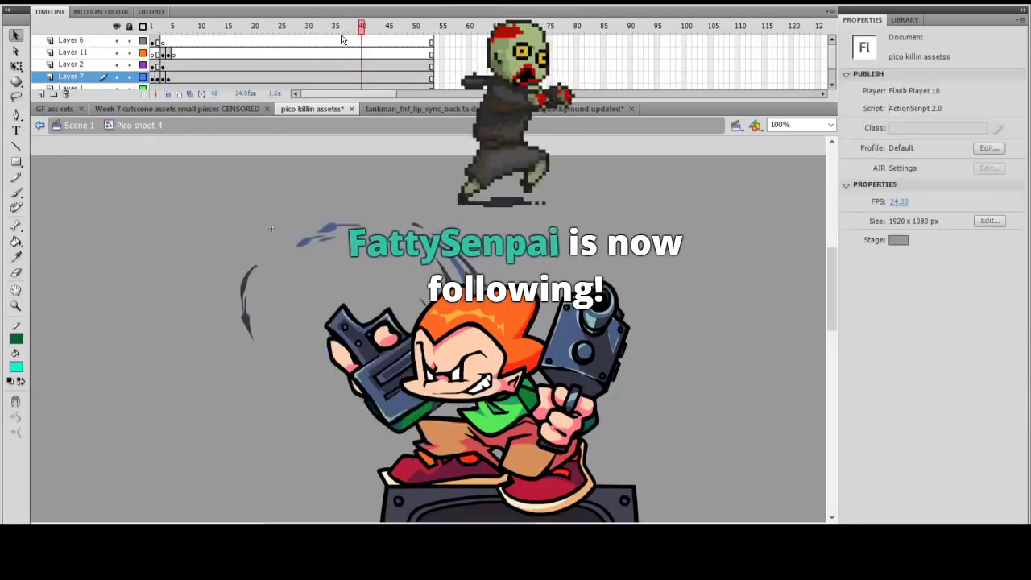
Step: Switch to the Week 7 cutscene assets small pieces CENSORED document and scrub to frame 90 to examine the shot Tankman
{"action": "left_click", "coordinate": [219, 113]}
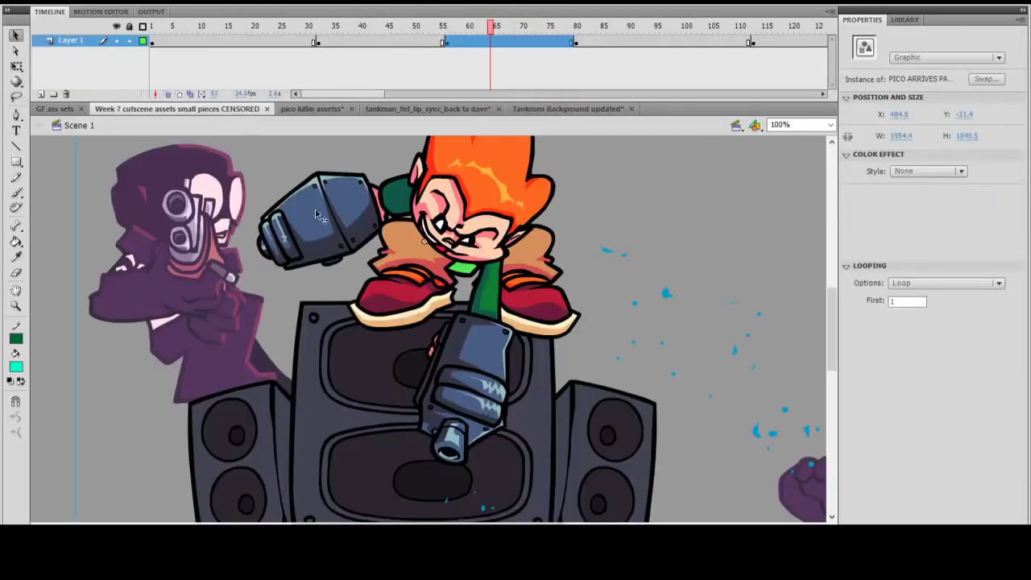
{"action": "left_click_drag", "start_coordinate": [429, 40], "coordinate": [183, 79]}
{"action": "left_click_drag", "start_coordinate": [301, 46], "coordinate": [631, 45]}
{"action": "scroll", "coordinate": [531, 407], "scroll_direction": "up", "scroll_amount": 2}
{"action": "left_click", "coordinate": [531, 407]}
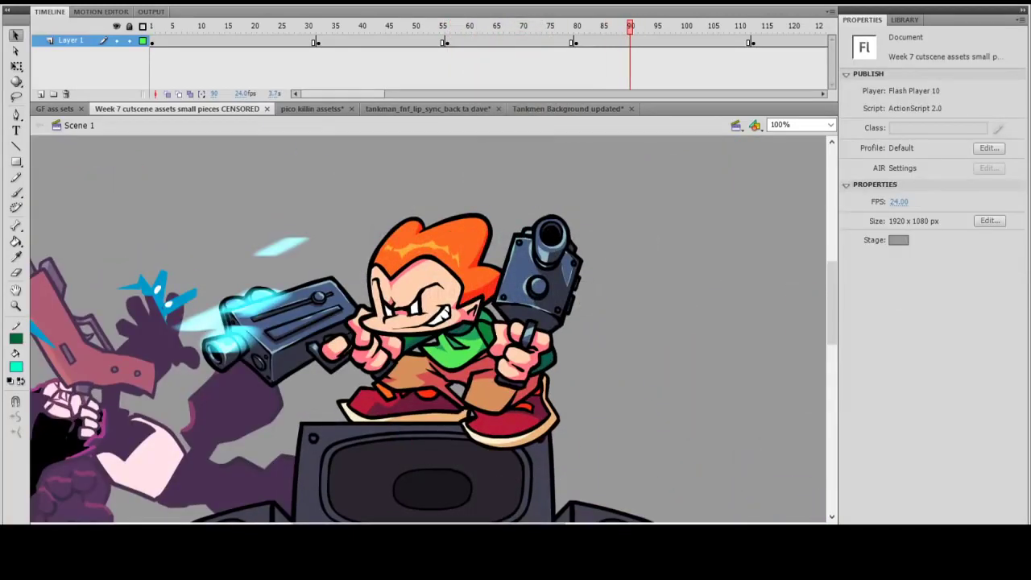
{"action": "scroll", "coordinate": [429, 328], "scroll_direction": "left", "scroll_amount": 4}
{"action": "scroll", "coordinate": [208, 349], "scroll_direction": "down", "scroll_amount": 3}
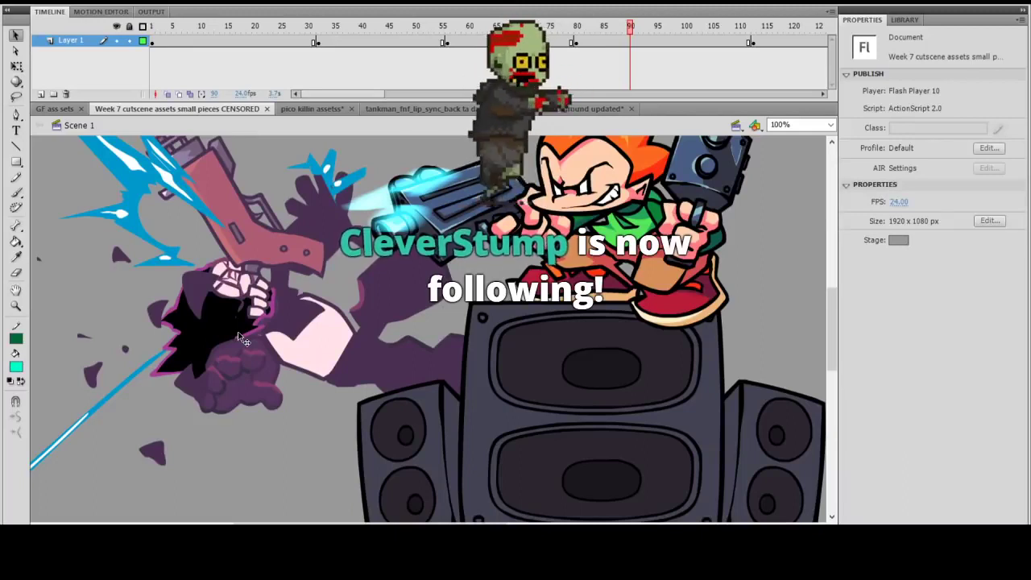
Step: Scrub the cutscene to frame 115 and examine the fallen Tankman and his dropped gun beside the speakers
{"action": "left_click_drag", "start_coordinate": [526, 29], "coordinate": [763, 48]}
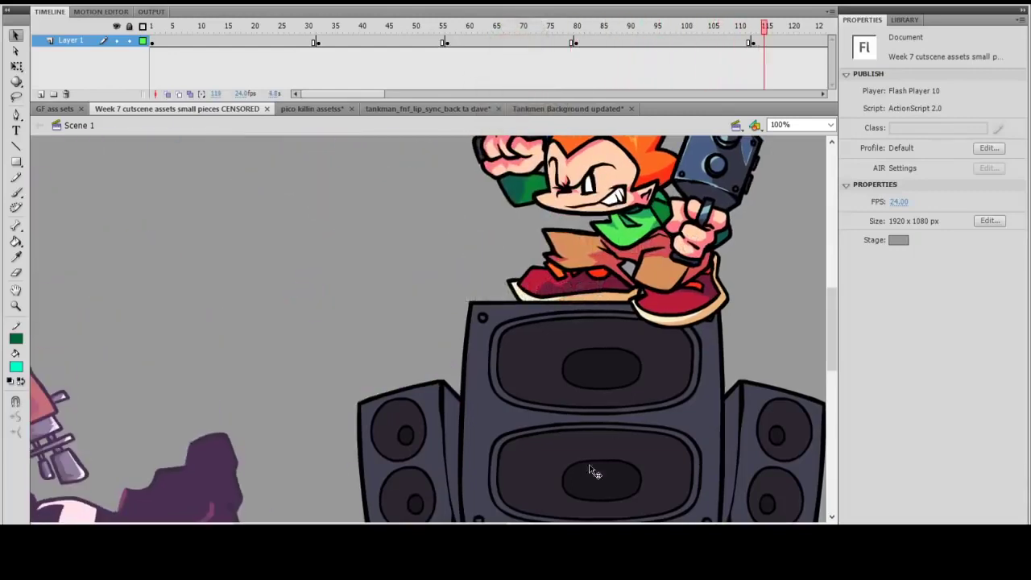
{"action": "left_click_drag", "start_coordinate": [484, 522], "coordinate": [366, 522]}
{"action": "scroll", "coordinate": [398, 502], "scroll_direction": "down", "scroll_amount": 1}
{"action": "scroll", "coordinate": [365, 502], "scroll_direction": "down", "scroll_amount": 1}
{"action": "scroll", "coordinate": [516, 339], "scroll_direction": "up", "scroll_amount": 1}
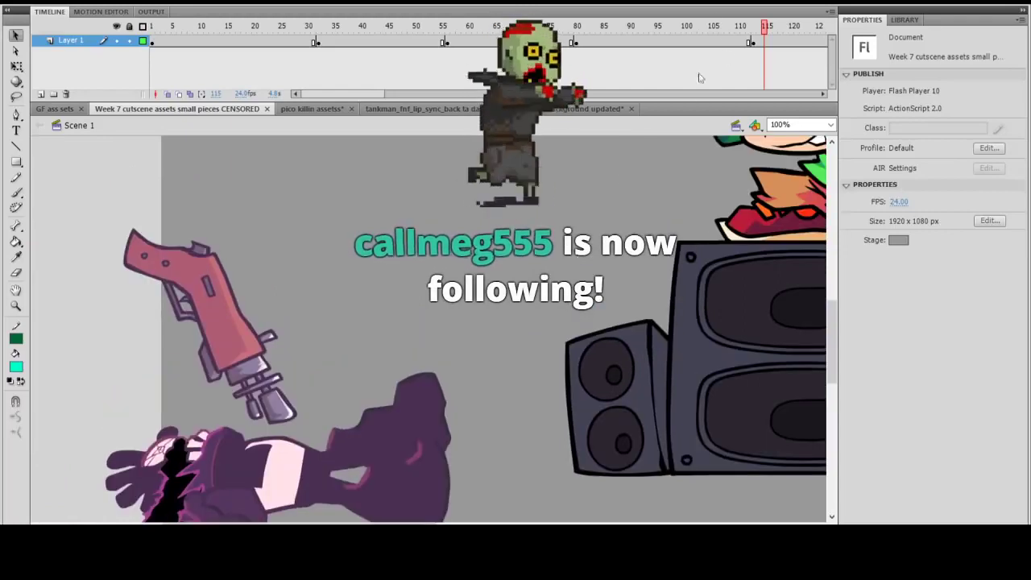
Step: View frame 80 of the cutscene at 50% zoom, and play the animation from frame 1 to frame 136
{"action": "left_click", "coordinate": [576, 26]}
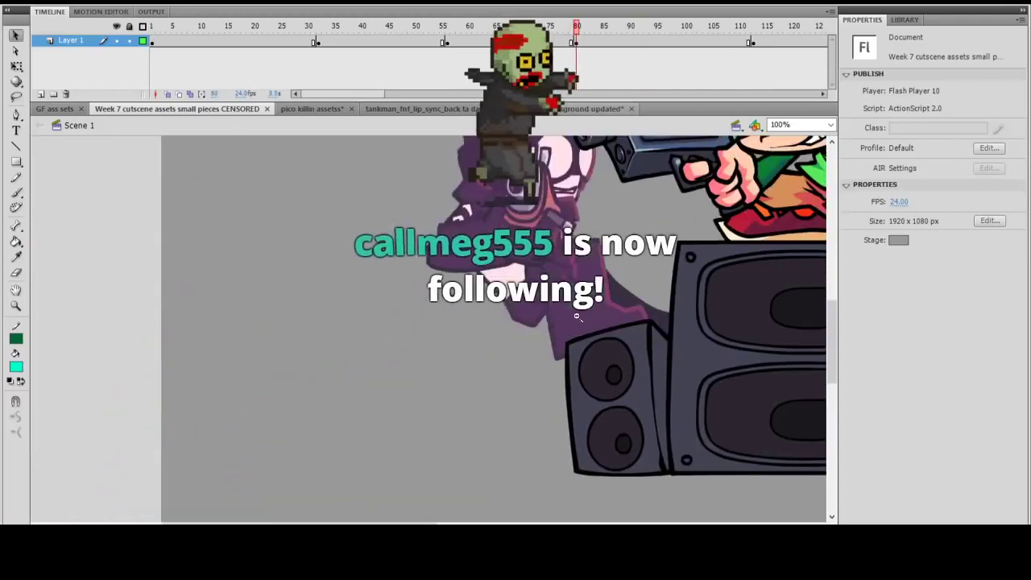
{"action": "key", "text": "ctrl+minus"}
{"action": "left_click_drag", "start_coordinate": [578, 323], "coordinate": [448, 390]}
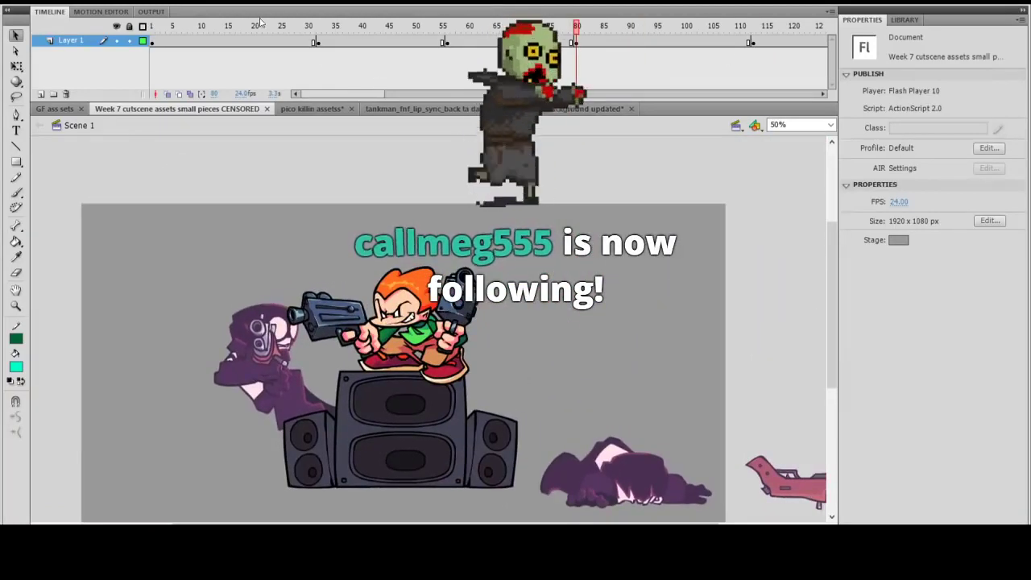
{"action": "left_click", "coordinate": [152, 26]}
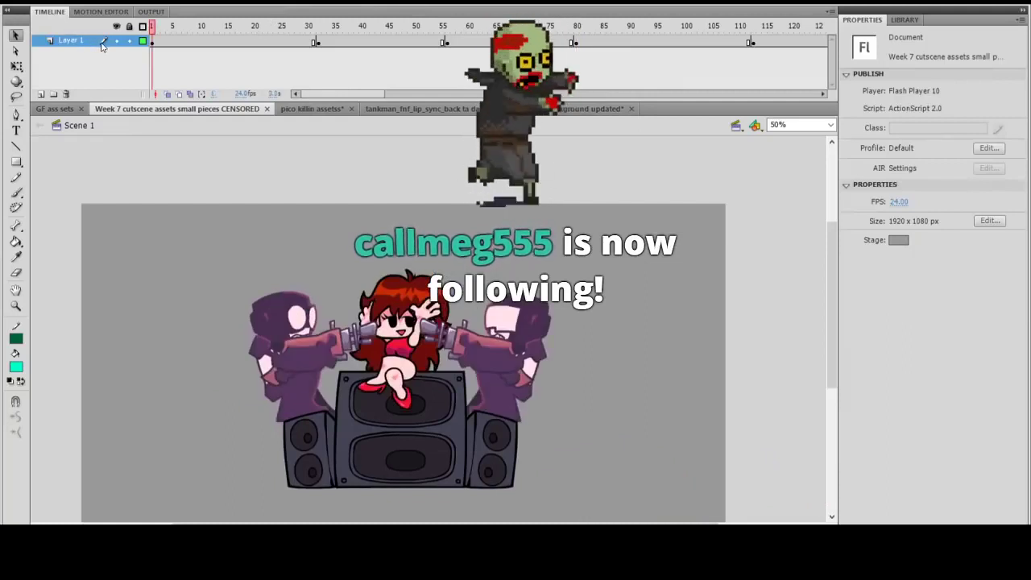
{"action": "key", "text": "Return"}
{"action": "key", "text": "Return"}
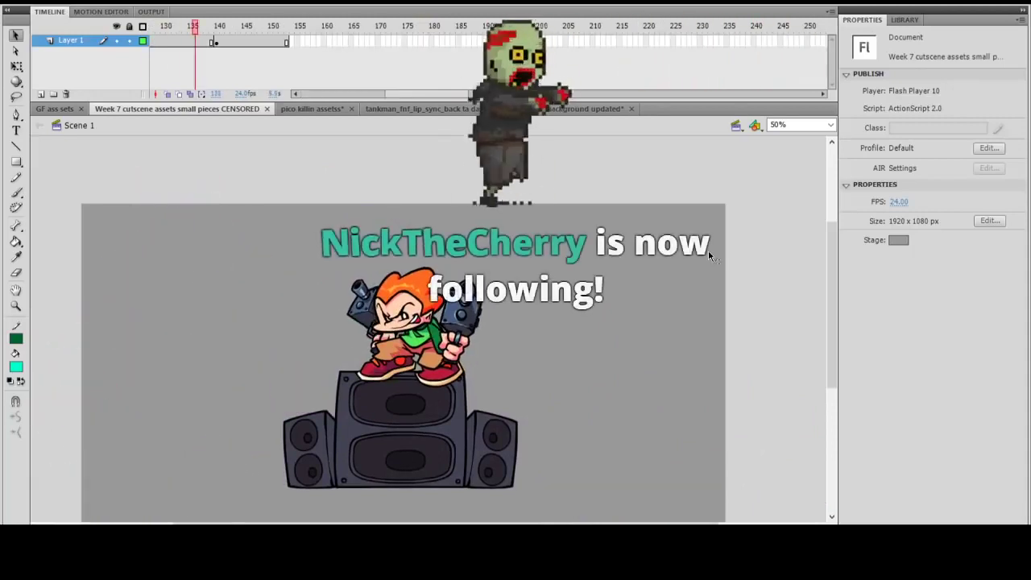
Step: Scrub the cutscene timeline back from frame 136 to Pico's muzzle flash at the Tankman on frame 89
{"action": "left_click_drag", "start_coordinate": [405, 95], "coordinate": [395, 94]}
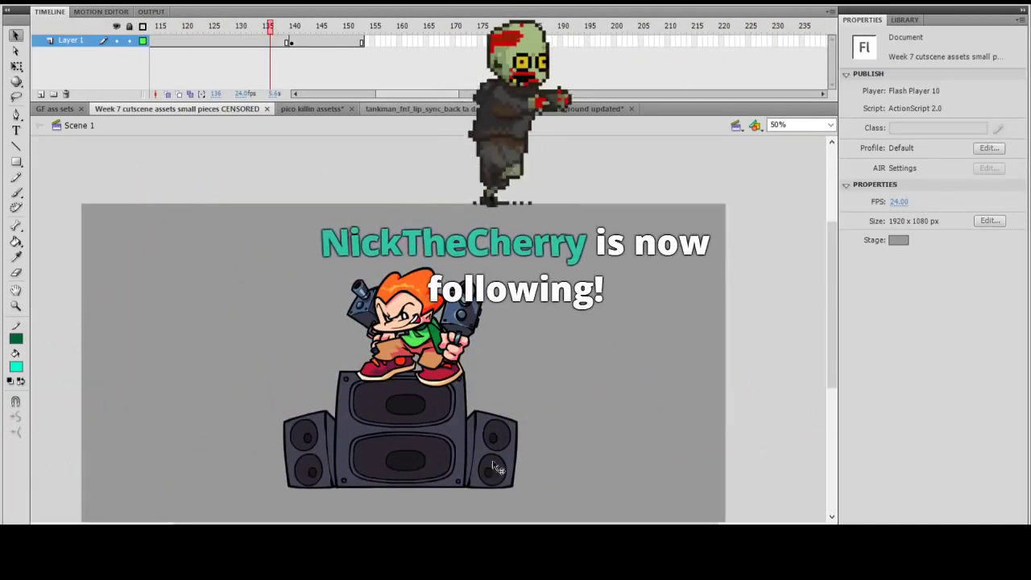
{"action": "left_click_drag", "start_coordinate": [404, 524], "coordinate": [344, 523]}
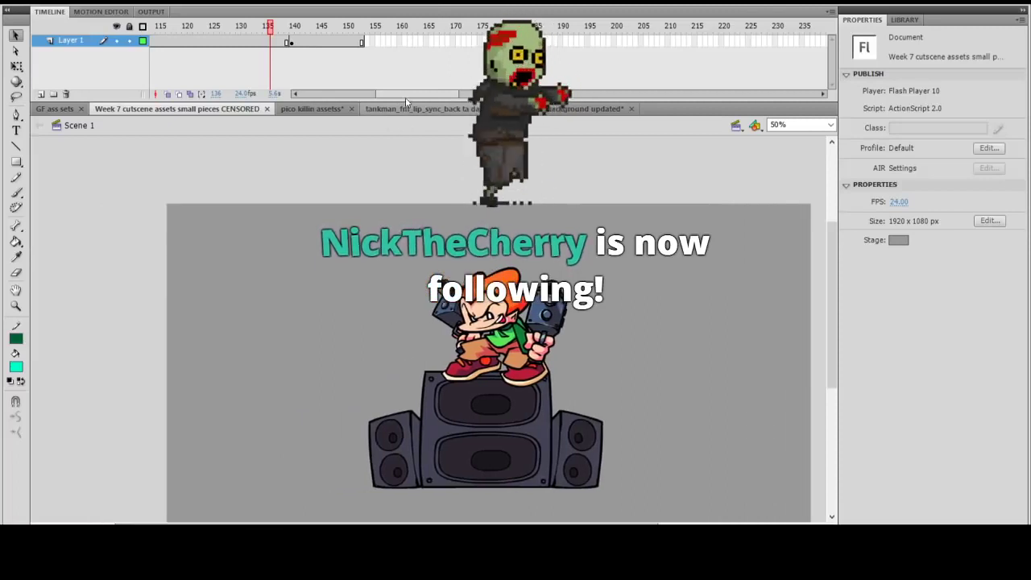
{"action": "left_click_drag", "start_coordinate": [405, 94], "coordinate": [356, 95]}
{"action": "left_click", "coordinate": [252, 47]}
{"action": "left_click_drag", "start_coordinate": [266, 26], "coordinate": [360, 27]}
{"action": "key", "text": "."}
{"action": "key", "text": "comma"}
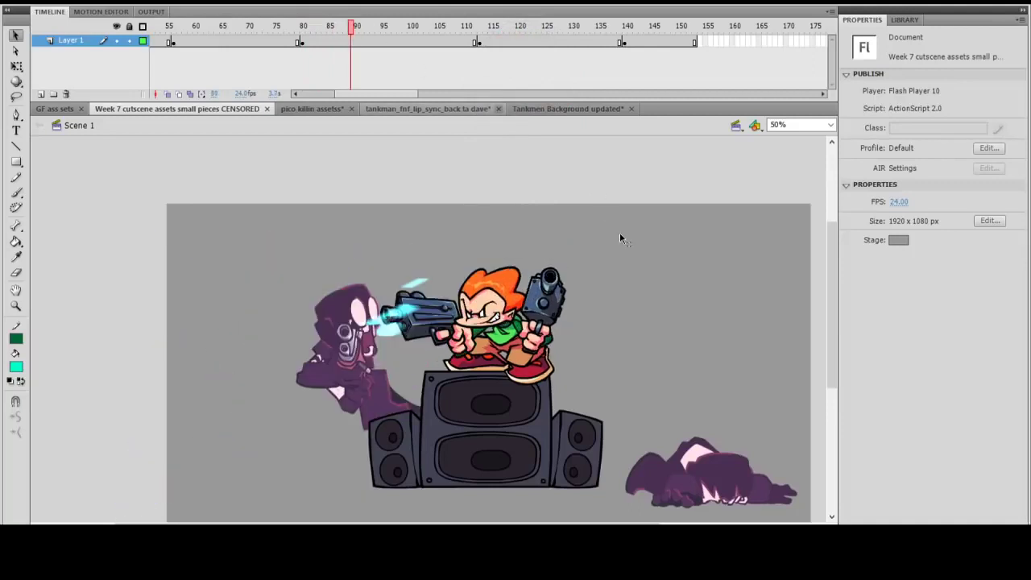
Step: Step back and forth through frames 89 to 91 to compare the muzzle flash, Tankman's impact and Pico's gun recoil
{"action": "key", "text": "period"}
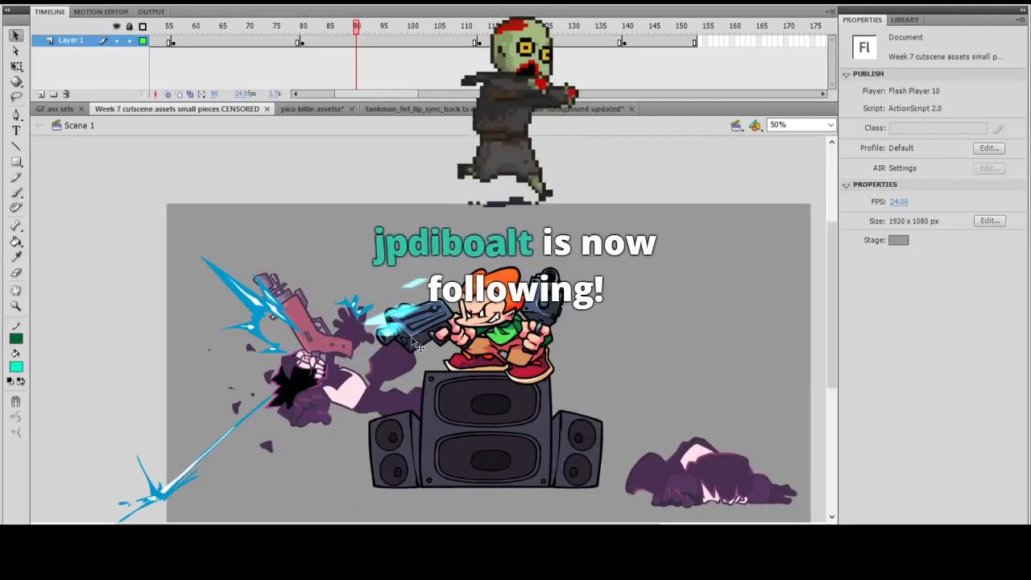
{"action": "key", "text": "period"}
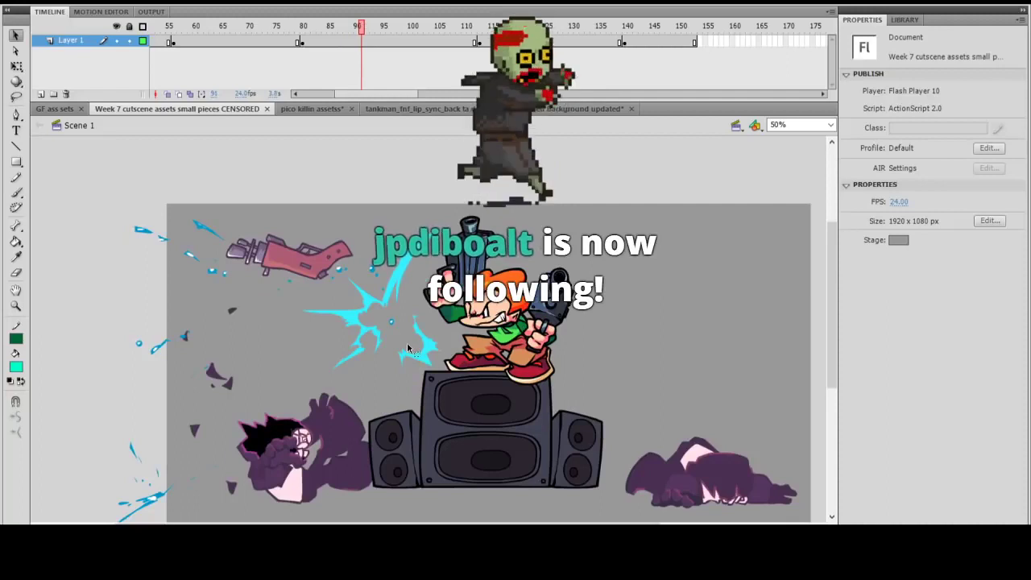
{"action": "key", "text": "comma"}
{"action": "key", "text": "comma"}
{"action": "key", "text": "period"}
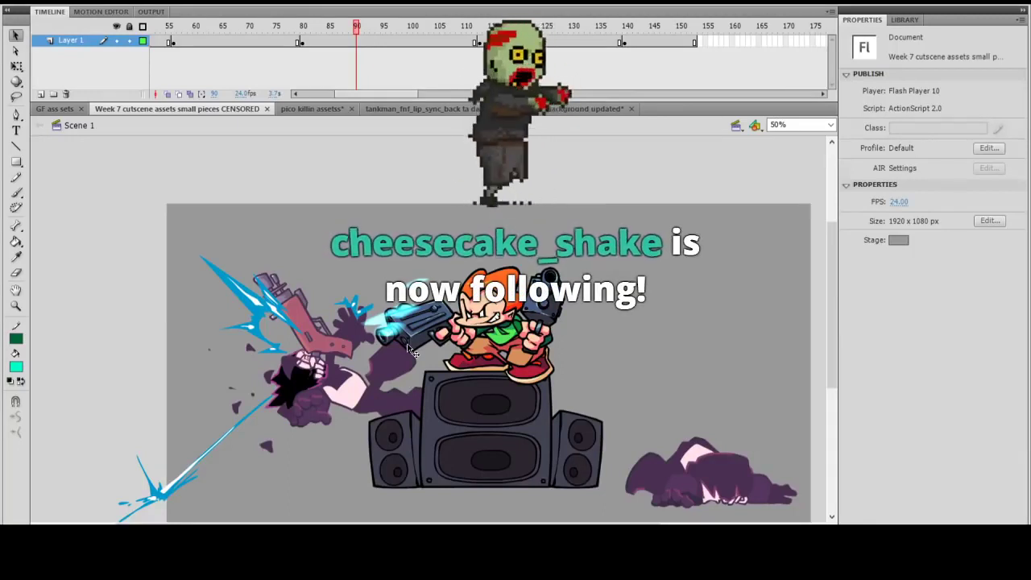
{"action": "key", "text": "."}
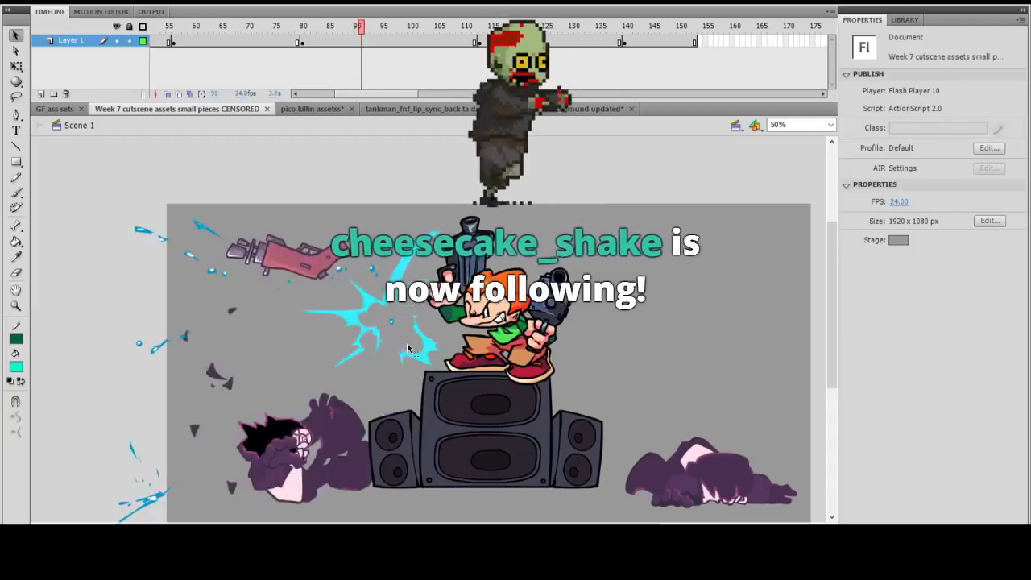
{"action": "key", "text": "comma"}
{"action": "key", "text": "period"}
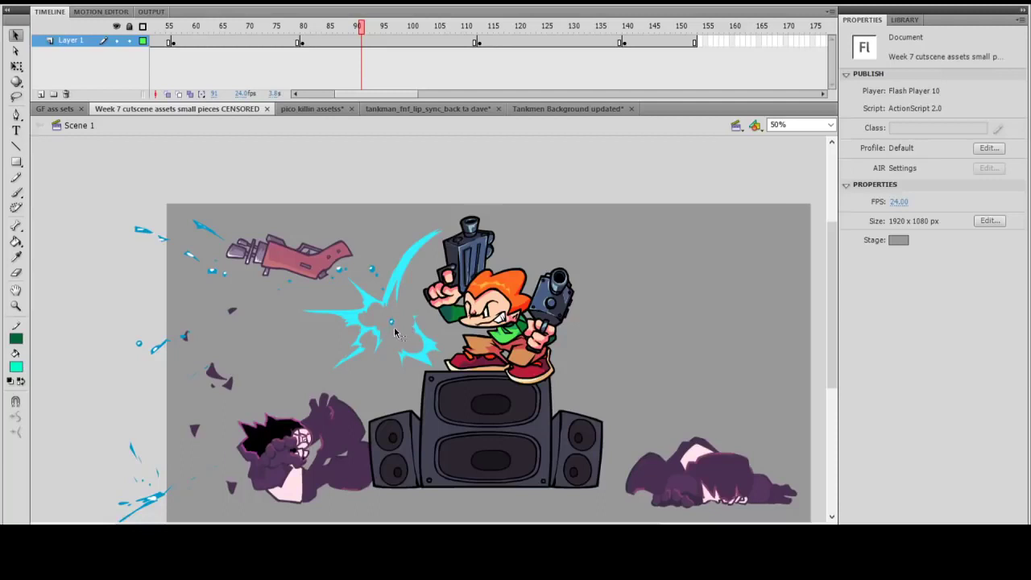
{"action": "key", "text": "comma"}
{"action": "key", "text": "period"}
{"action": "key", "text": "comma"}
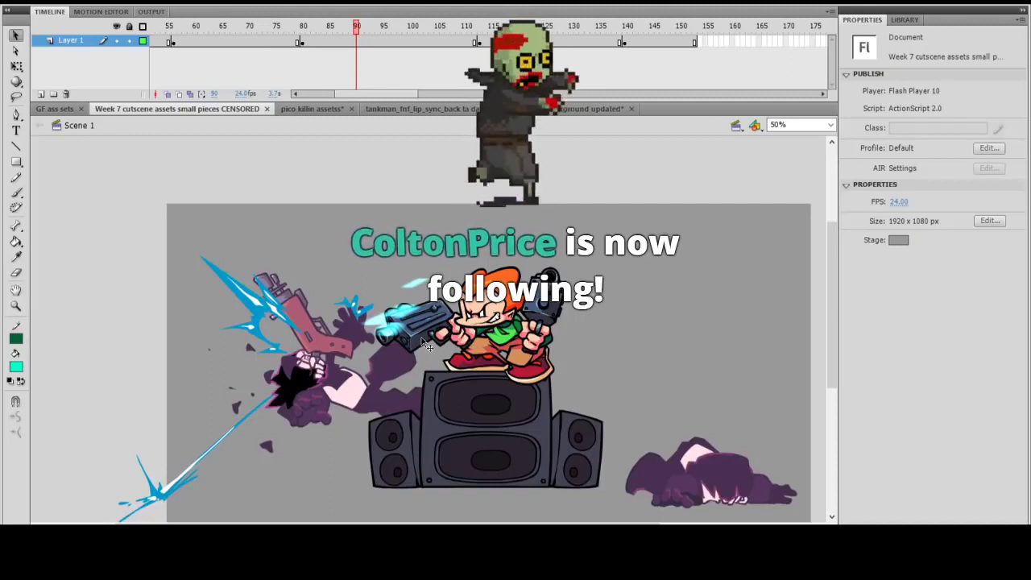
{"action": "key", "text": "period"}
{"action": "key", "text": "comma"}
{"action": "key", "text": "comma"}
{"action": "key", "text": "period"}
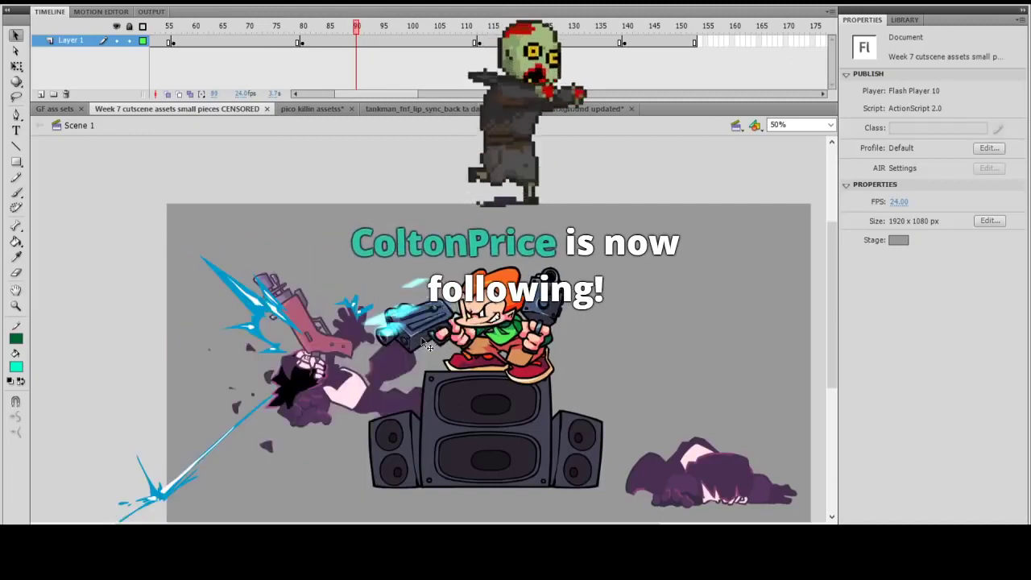
Step: Step back and forth through frames 90 to 93 to compare Pico's shot, the Tankman's fall and his gun flying loose
{"action": "key", "text": "period"}
{"action": "key", "text": "period"}
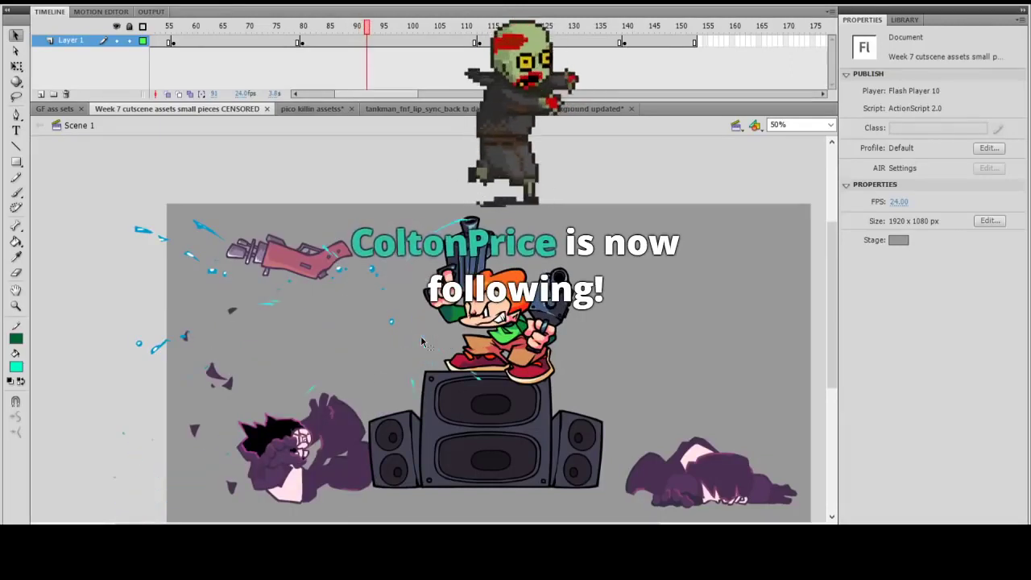
{"action": "key", "text": "period"}
{"action": "key", "text": "comma"}
{"action": "key", "text": "comma"}
{"action": "key", "text": "comma"}
{"action": "key", "text": "comma"}
{"action": "key", "text": "period"}
{"action": "key", "text": "period"}
{"action": "key", "text": "period"}
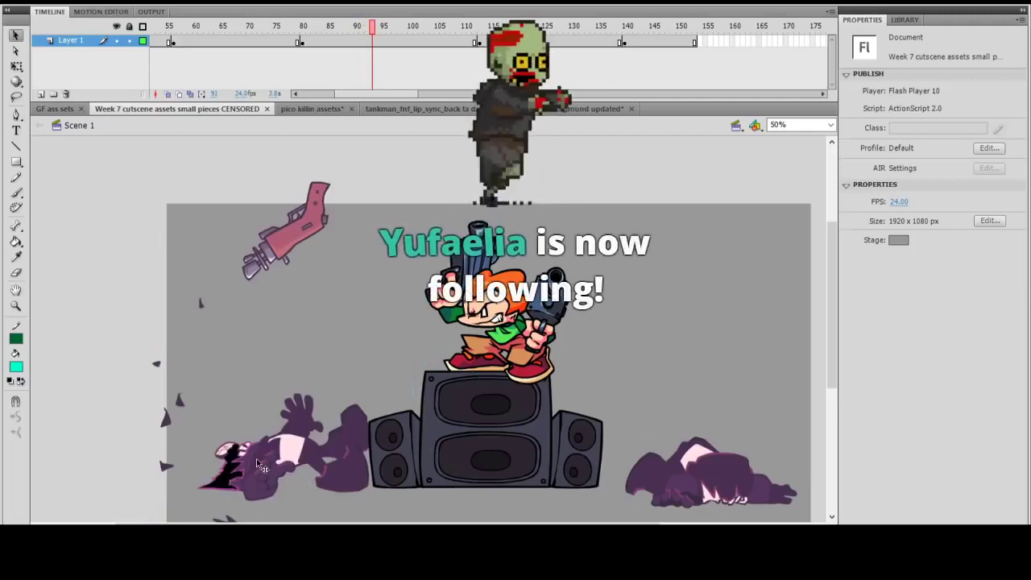
Step: Advance frame by frame from frame 93 to frame 106 to examine the Tankman's tumble to the ground and the gun's spin
{"action": "key", "text": "period"}
{"action": "key", "text": "period"}
{"action": "key", "text": "period"}
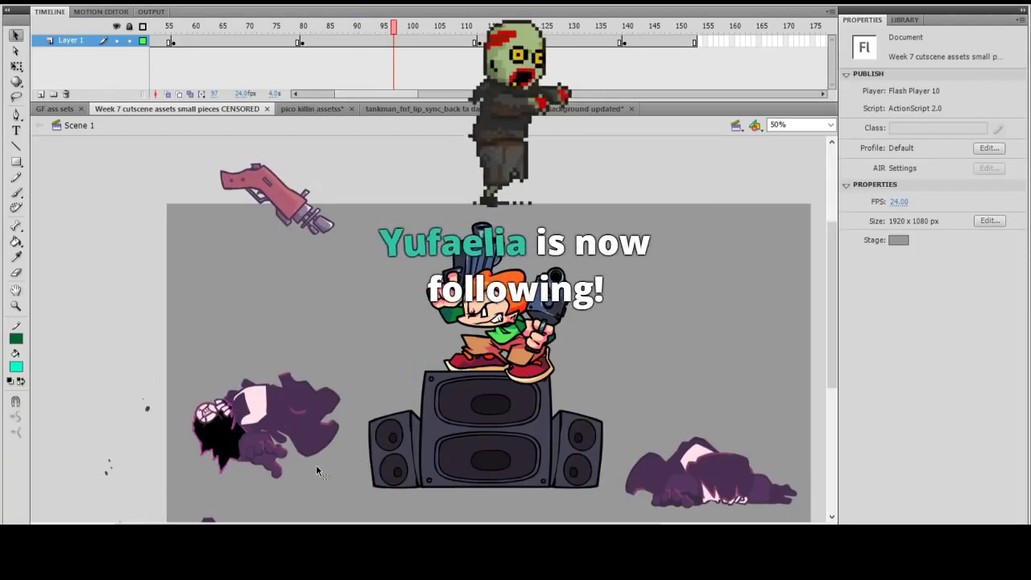
{"action": "key", "text": "period"}
{"action": "key", "text": "period"}
{"action": "key", "text": "period"}
{"action": "key", "text": "period"}
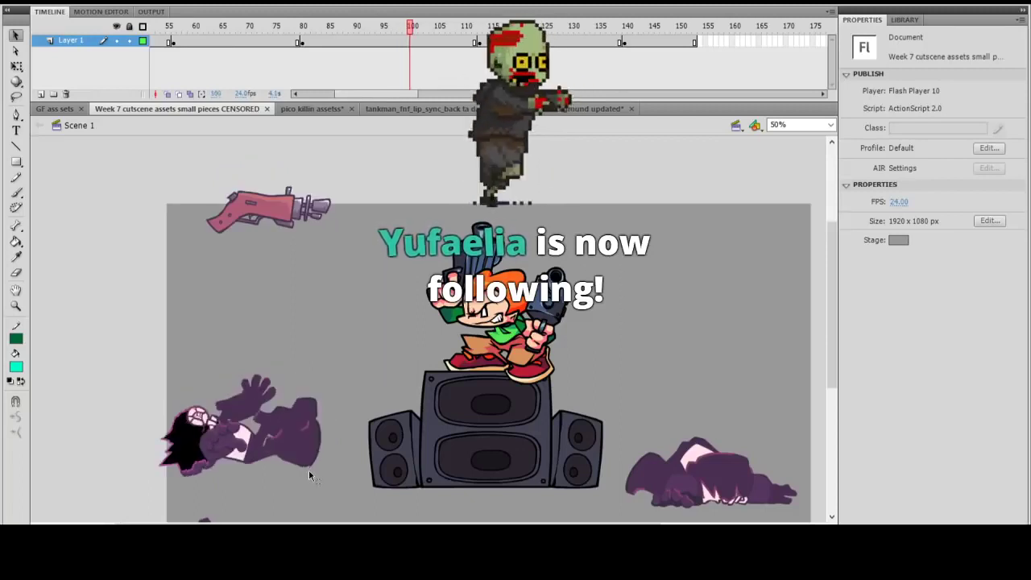
{"action": "key", "text": "period"}
{"action": "key", "text": "period"}
{"action": "key", "text": "period"}
{"action": "key", "text": "period"}
{"action": "key", "text": "period"}
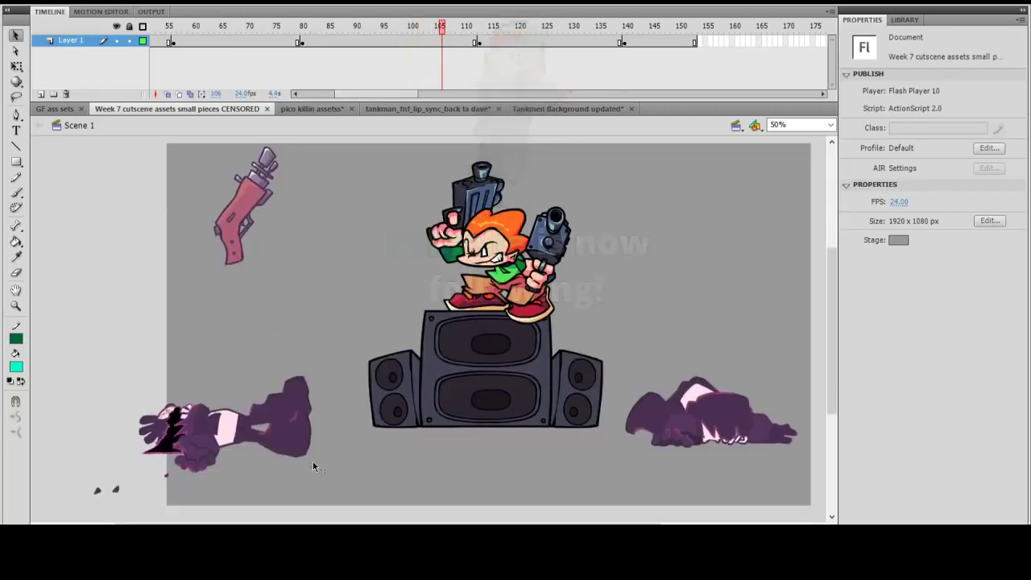
Step: Step through frames 106 to 113 to examine the spinning gun dropping onto the fallen Tankman
{"action": "key", "text": "period"}
{"action": "key", "text": "period"}
{"action": "key", "text": "period"}
{"action": "key", "text": "period"}
{"action": "key", "text": "period"}
{"action": "key", "text": "period"}
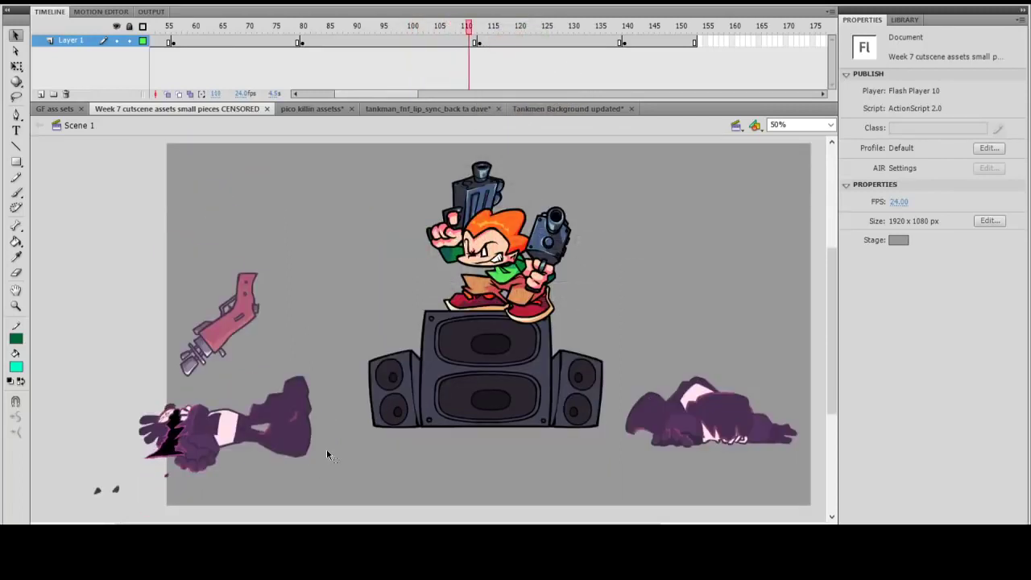
{"action": "key", "text": "period"}
{"action": "key", "text": "comma"}
{"action": "key", "text": "comma"}
{"action": "key", "text": "period"}
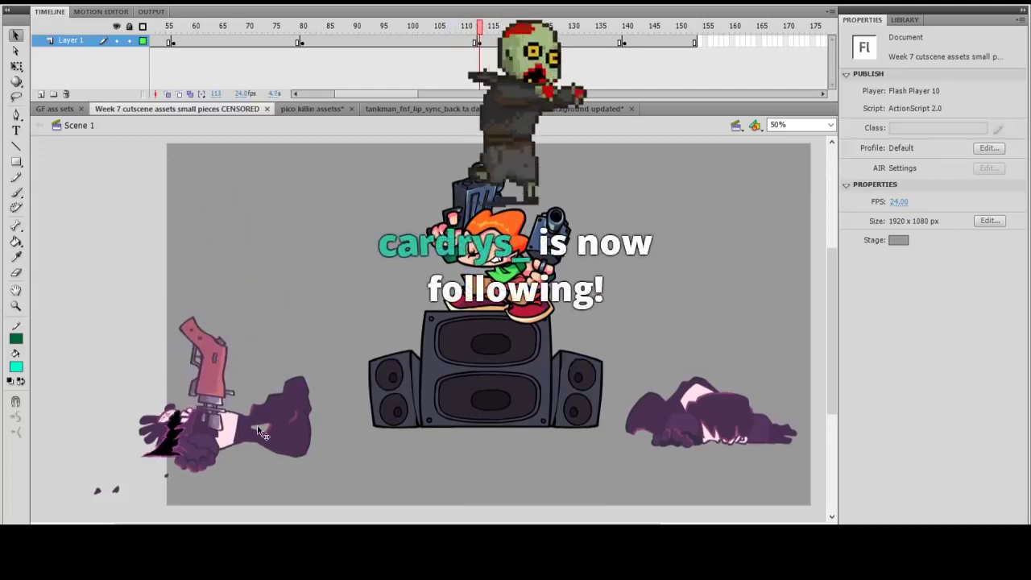
Step: Advance frame by frame from frame 113 to frame 136 to examine the gun's bounce, the fallen Tankmen and Pico's change of pose
{"action": "key", "text": "period"}
{"action": "key", "text": "period"}
{"action": "key", "text": "period"}
{"action": "key", "text": "period"}
{"action": "key", "text": "period"}
{"action": "key", "text": "period"}
{"action": "key", "text": "period"}
{"action": "key", "text": "period"}
{"action": "key", "text": "period"}
{"action": "key", "text": "period"}
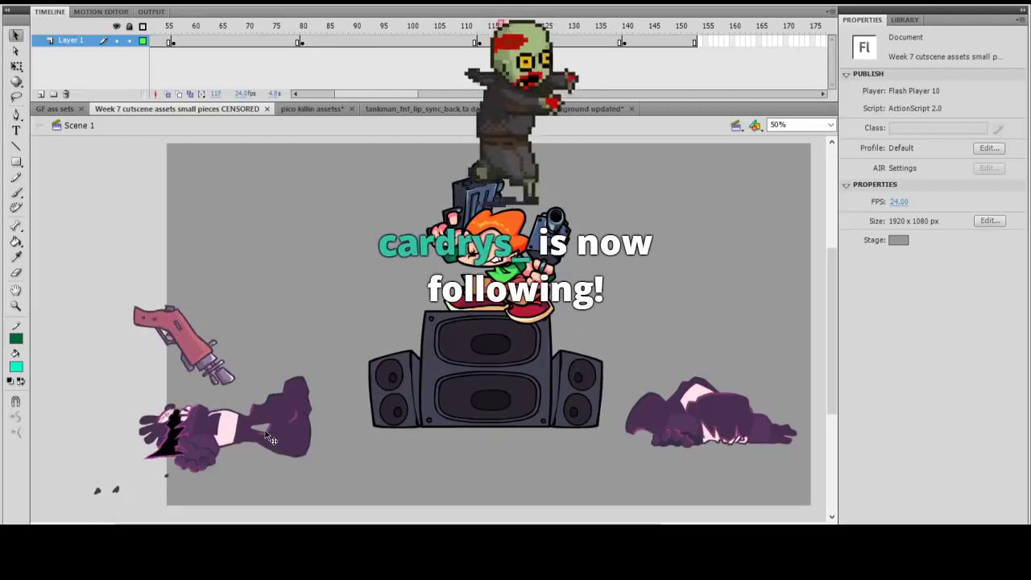
{"action": "key", "text": "period"}
{"action": "key", "text": "period"}
{"action": "key", "text": "period"}
{"action": "key", "text": "period"}
{"action": "key", "text": "period"}
{"action": "key", "text": "period"}
{"action": "key", "text": "period"}
{"action": "key", "text": "period"}
{"action": "key", "text": "period"}
{"action": "key", "text": "period"}
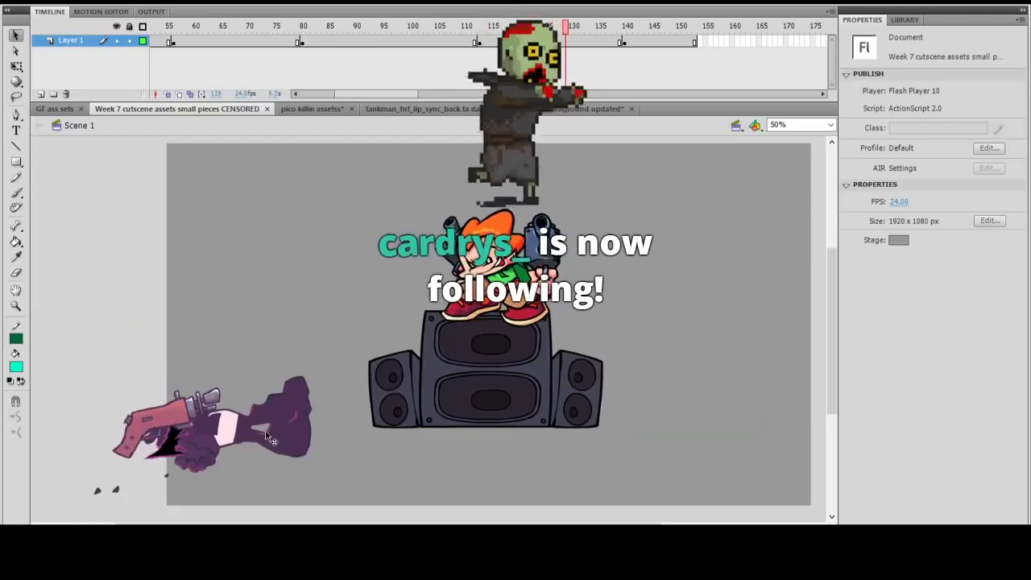
{"action": "key", "text": "period"}
{"action": "key", "text": "period"}
{"action": "key", "text": "period"}
{"action": "key", "text": "period"}
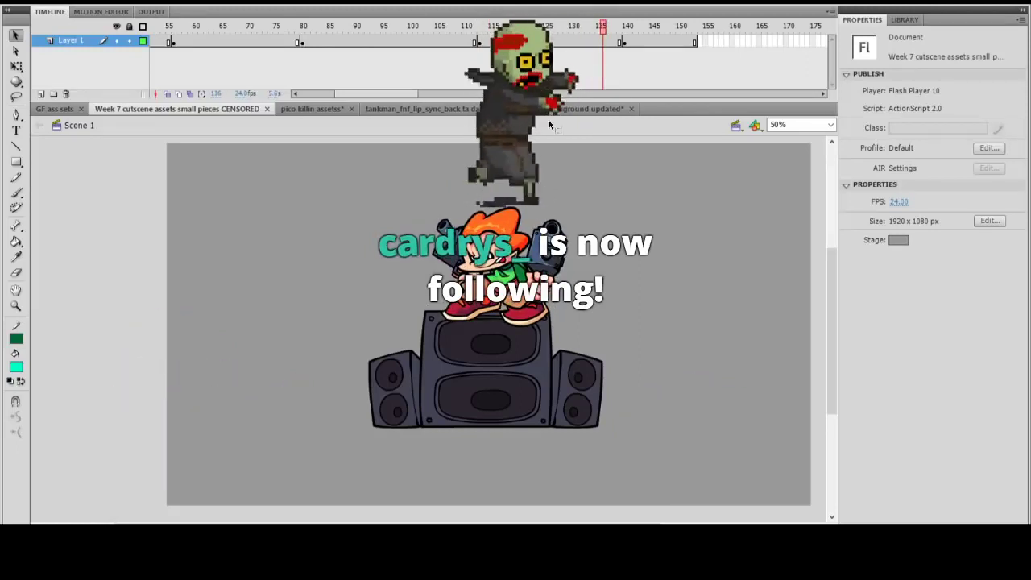
Step: Scrub between frames 148 and 145 and view Pico's dual-wield pose at 100% zoom
{"action": "left_click_drag", "start_coordinate": [484, 15], "coordinate": [667, 31]}
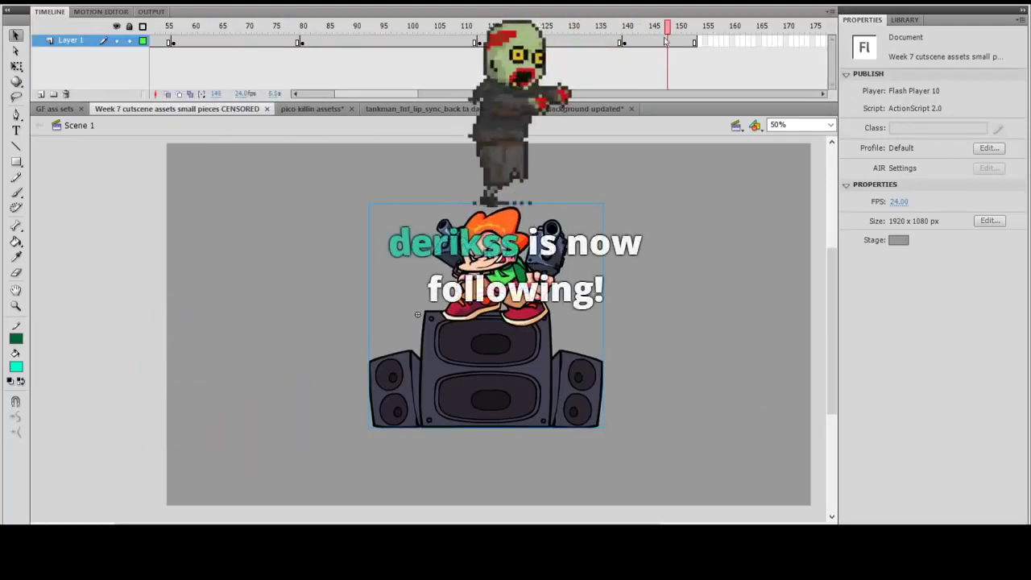
{"action": "key", "text": "ctrl+="}
{"action": "left_click_drag", "start_coordinate": [637, 159], "coordinate": [518, 286]}
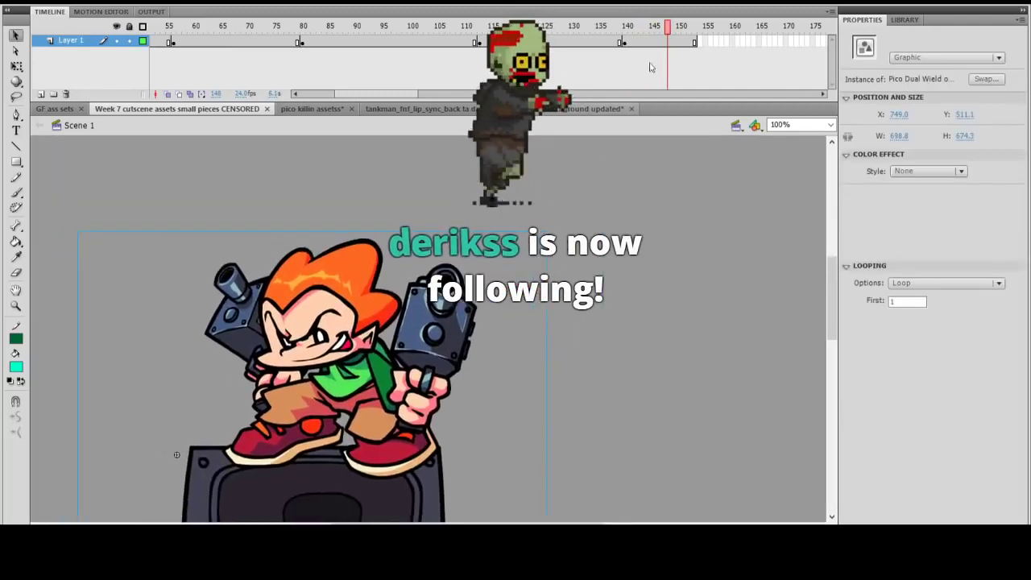
{"action": "mouse_move", "coordinate": [667, 30]}
{"action": "left_mouse_down"}
{"action": "mouse_move", "coordinate": [624, 41]}
{"action": "mouse_move", "coordinate": [652, 37]}
{"action": "left_mouse_up"}
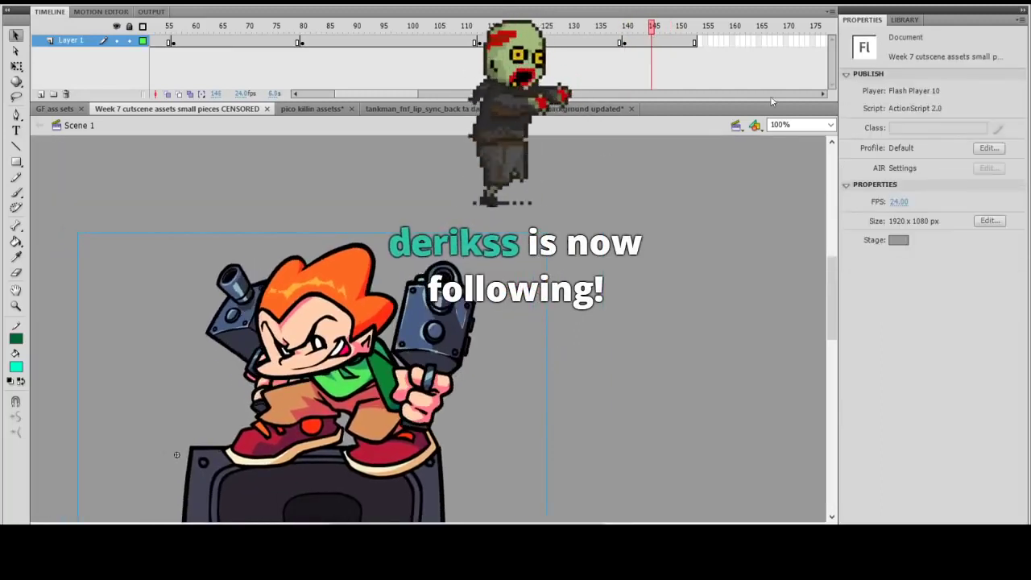
Step: Extend Pico's dual-wield animation on Layer 1 by inserting frames up to frame 241
{"action": "left_click_drag", "start_coordinate": [366, 96], "coordinate": [416, 96]}
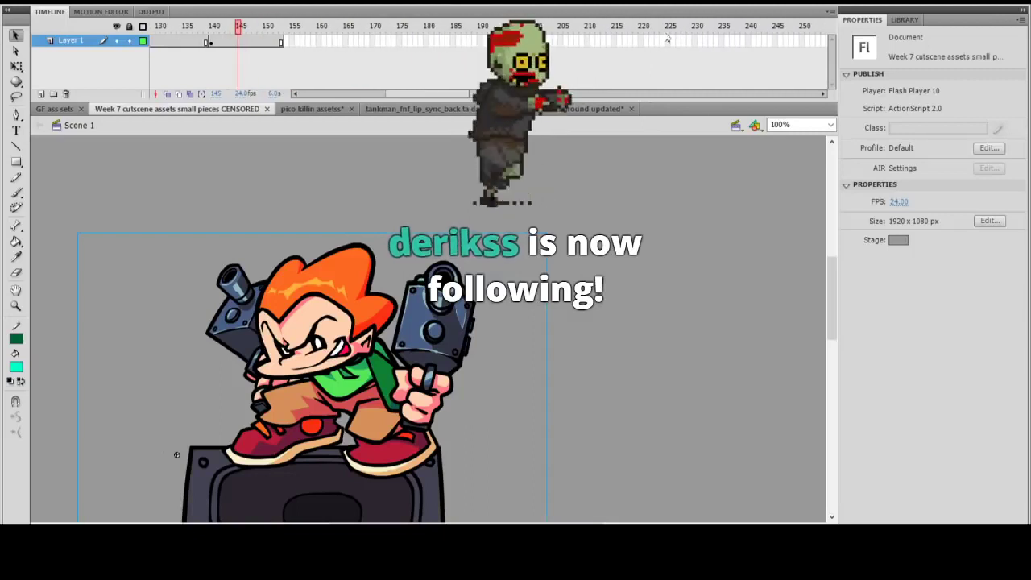
{"action": "right_click", "coordinate": [752, 44]}
{"action": "left_click", "coordinate": [795, 102]}
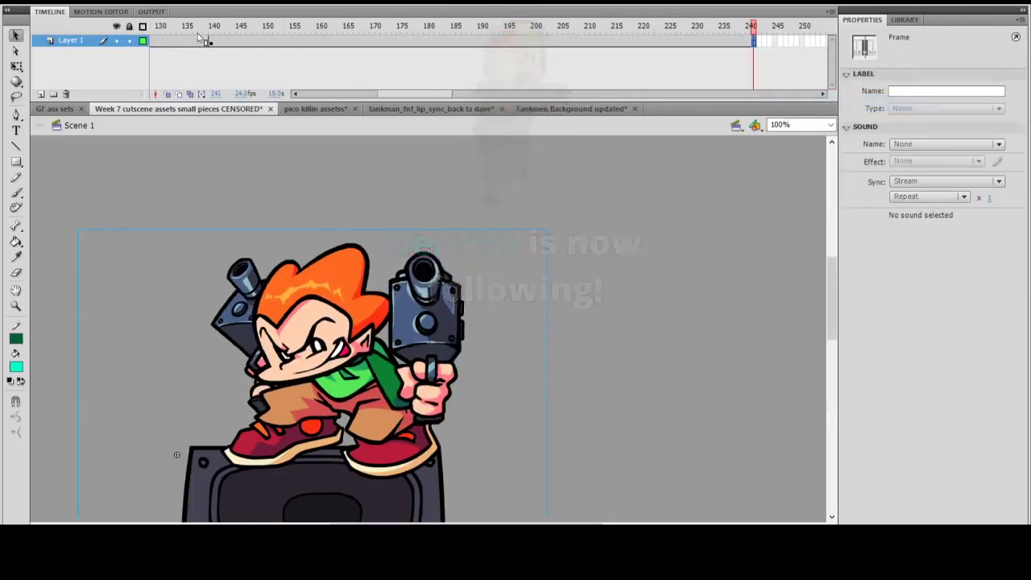
Step: Play Pico's dual-wield idle loop through the extended frames, stop at frame 216, and view Pico atop the speakers
{"action": "left_click", "coordinate": [572, 278]}
{"action": "key", "text": "Return"}
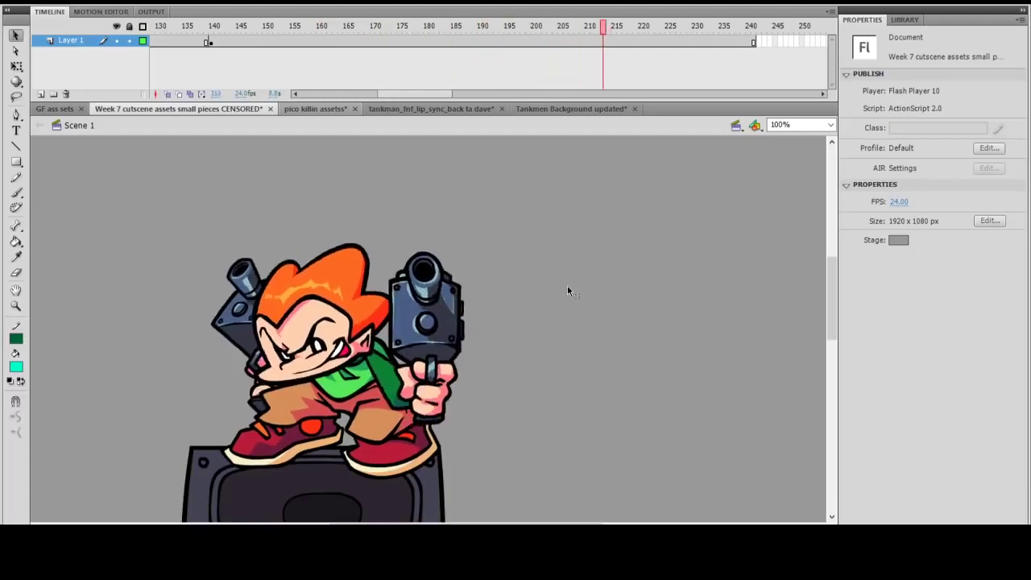
{"action": "left_click", "coordinate": [203, 28]}
{"action": "key", "text": "Return"}
{"action": "key", "text": "Return"}
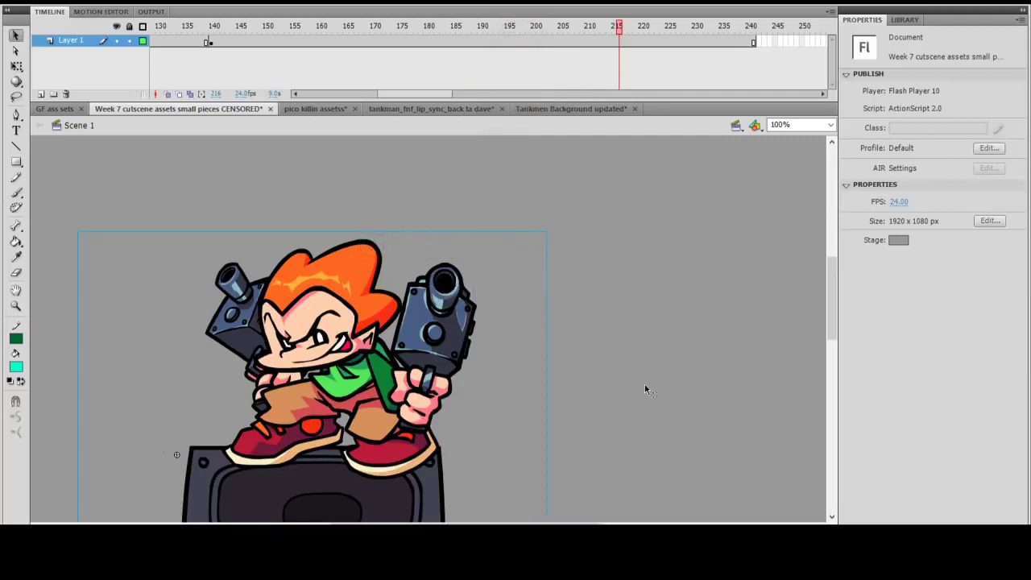
{"action": "mouse_move", "coordinate": [613, 540]}
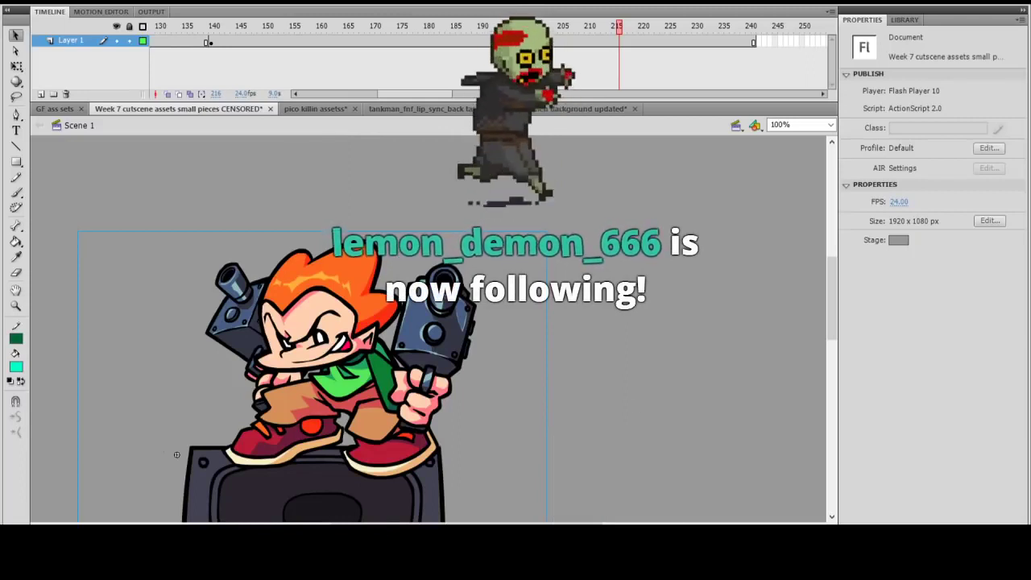
{"action": "left_click", "coordinate": [644, 344]}
{"action": "scroll", "coordinate": [640, 349], "scroll_direction": "down", "scroll_amount": 2}
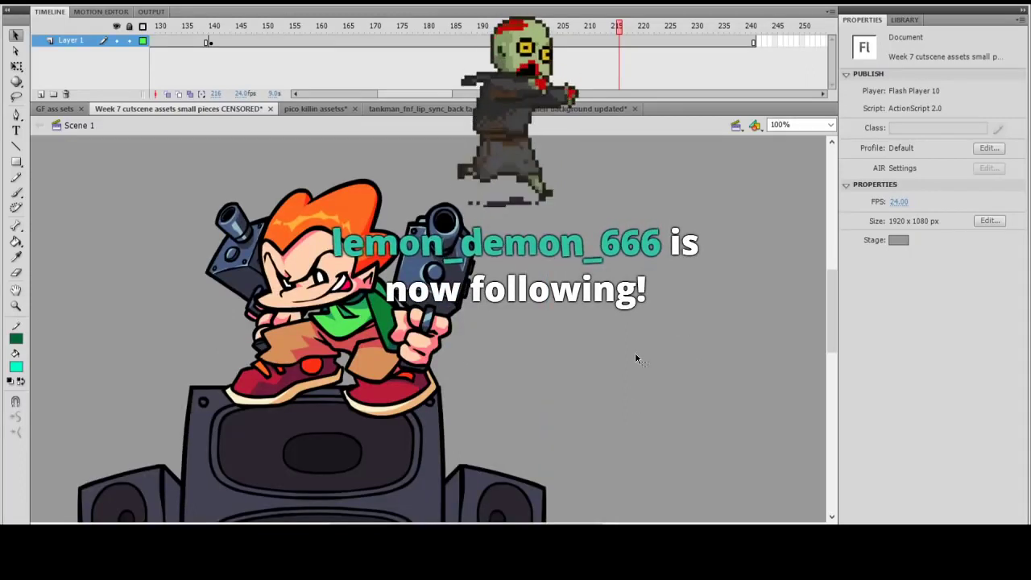